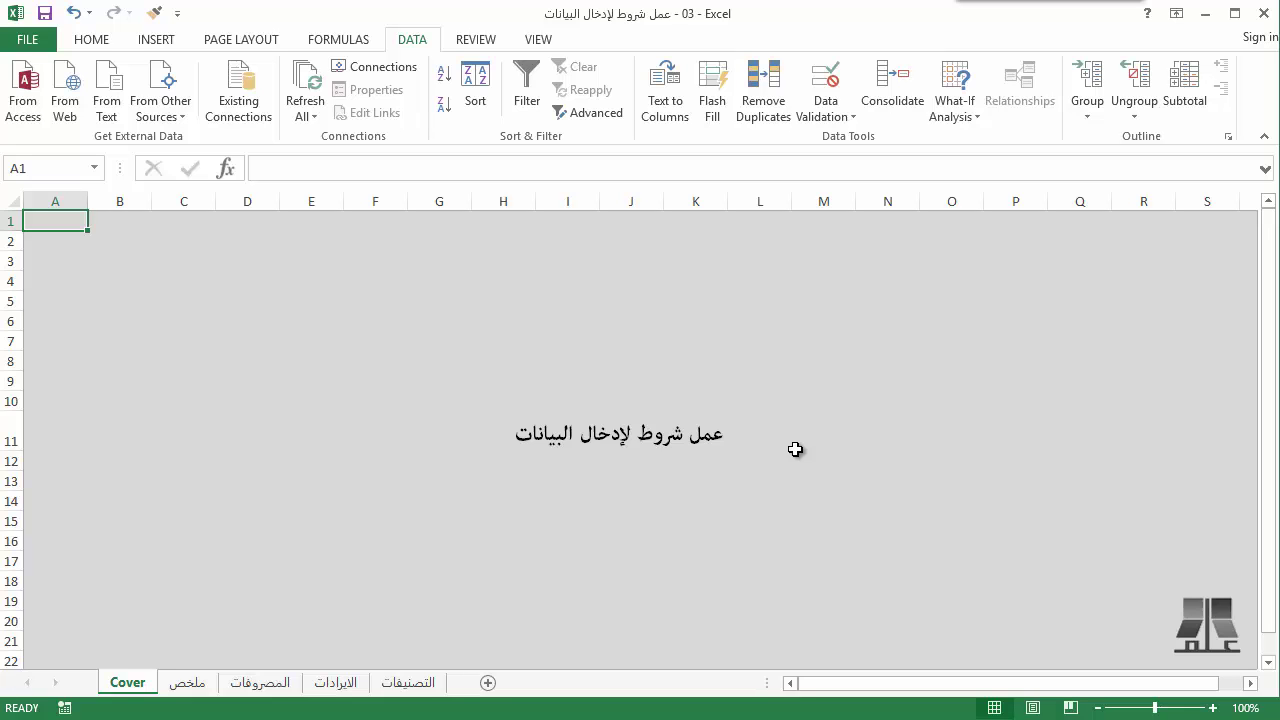
# - Go to the المصروفات sheet holding the expense table
pyautogui.click(262, 682)
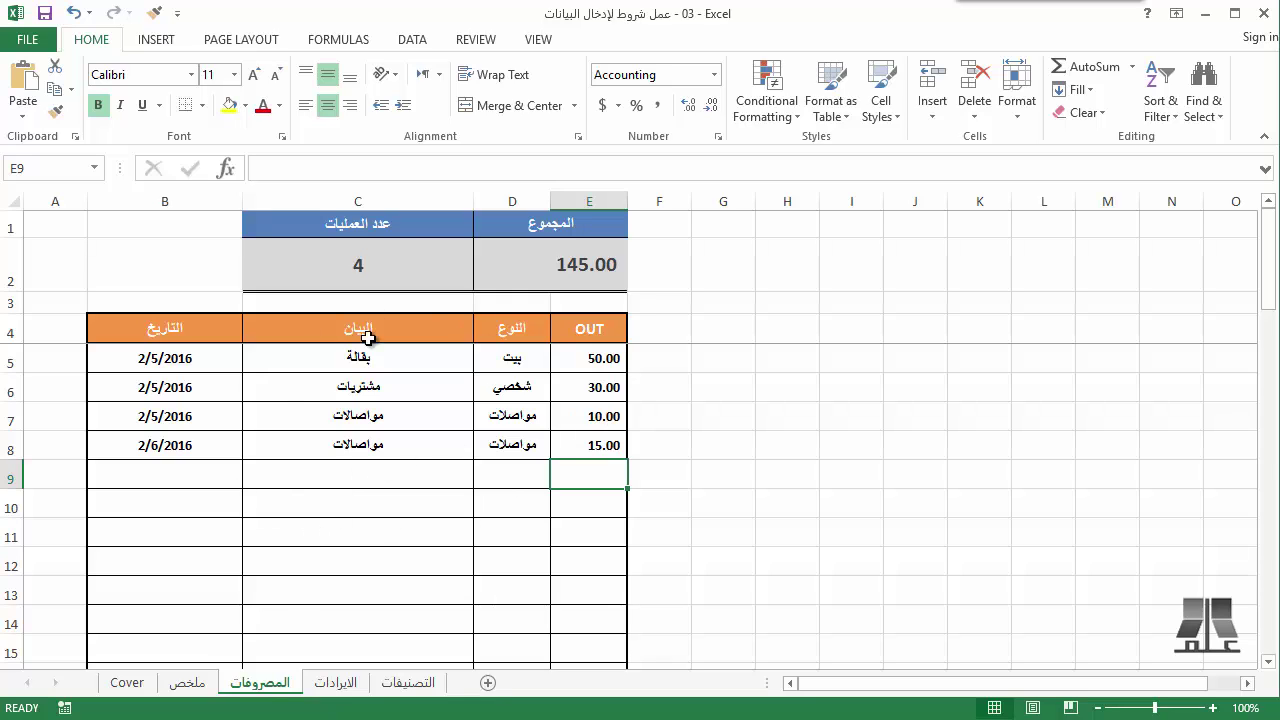
# - Start selecting the OUT amounts, then open and dismiss D9's expense-type list without choosing
pyautogui.click(597, 356)
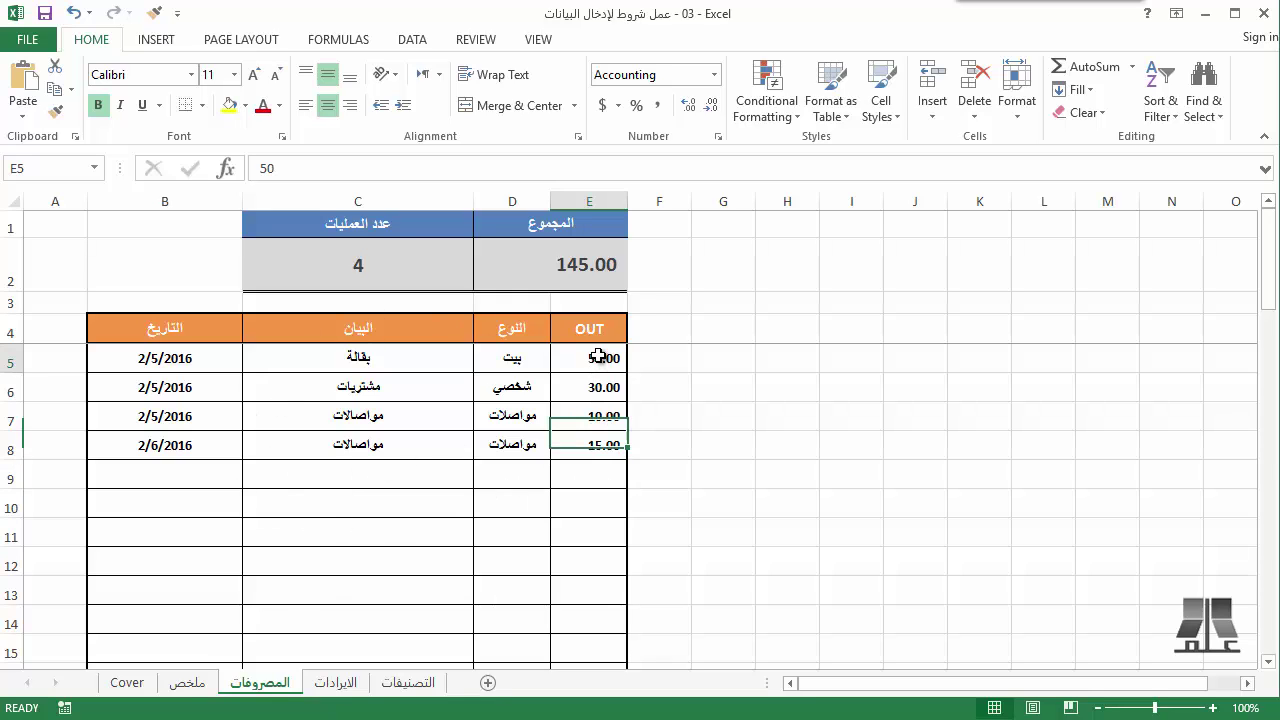
pyautogui.moveTo(603, 416); pyautogui.dragTo(589, 554)
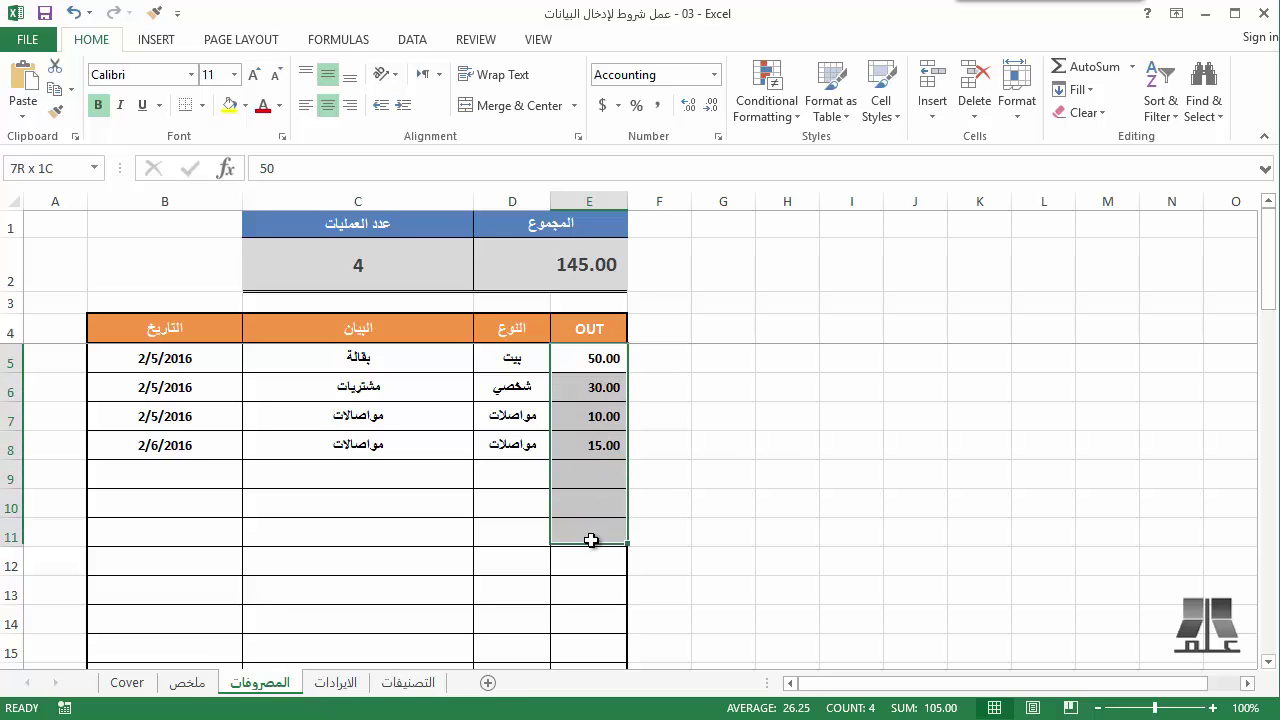
pyautogui.click(537, 480)
pyautogui.click(560, 480)
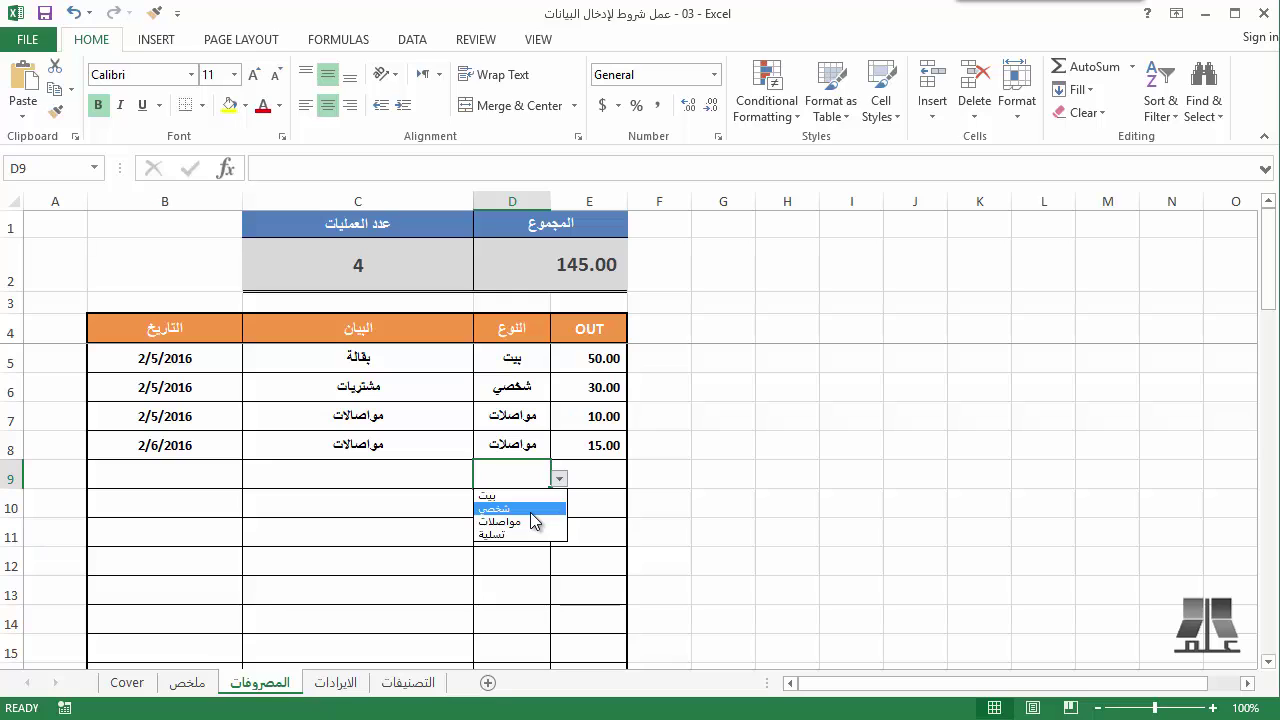
pyautogui.click(598, 474)
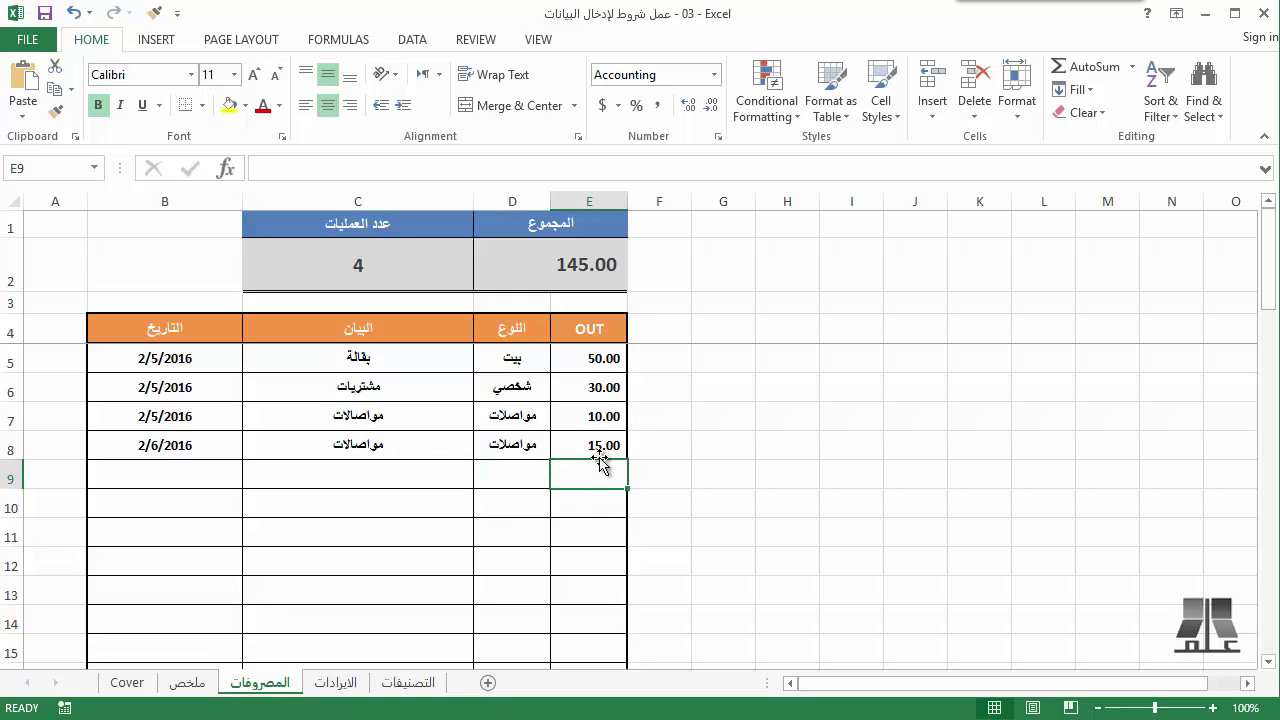
# - Select column E from E5 down well past the table, about 48 rows
pyautogui.moveTo(596, 358); pyautogui.dragTo(595, 567)
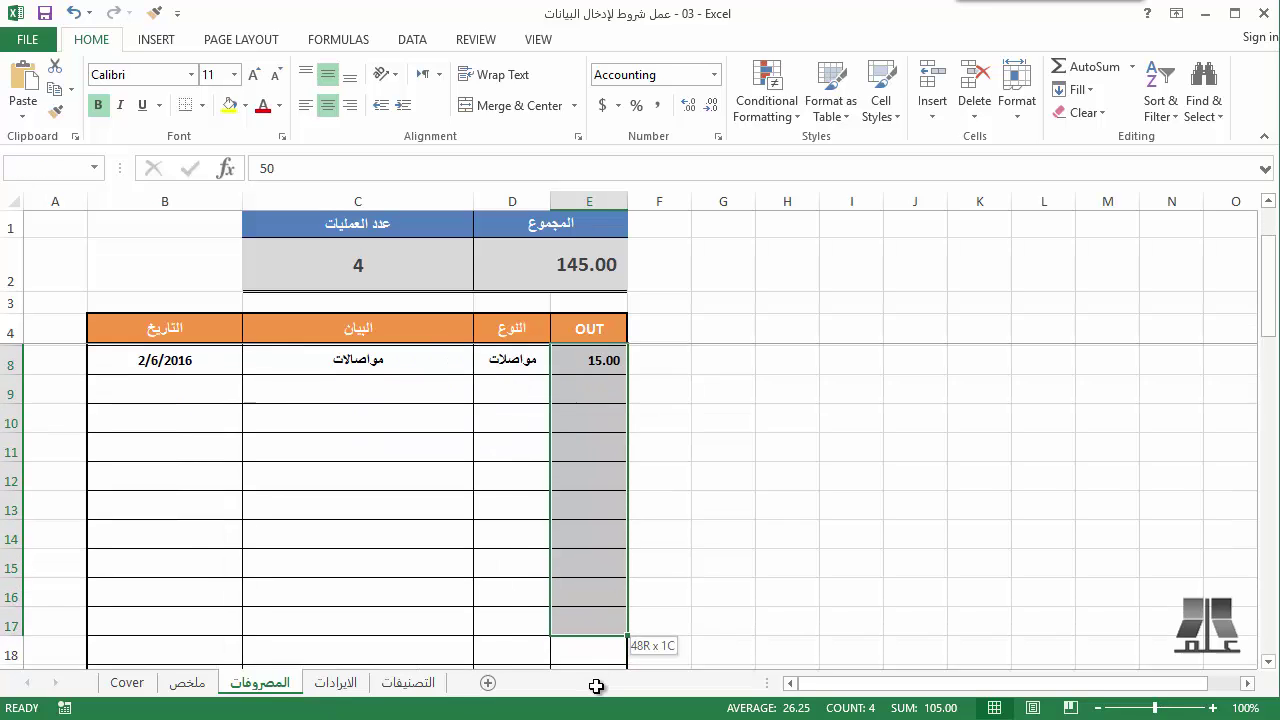
pyautogui.moveTo(595, 567)
pyautogui.mouseDown()
pyautogui.moveTo(596, 690)
pyautogui.moveTo(595, 599)
pyautogui.mouseUp()
pyautogui.scroll(5, 594, 490)
pyautogui.scroll(8, 598, 477)
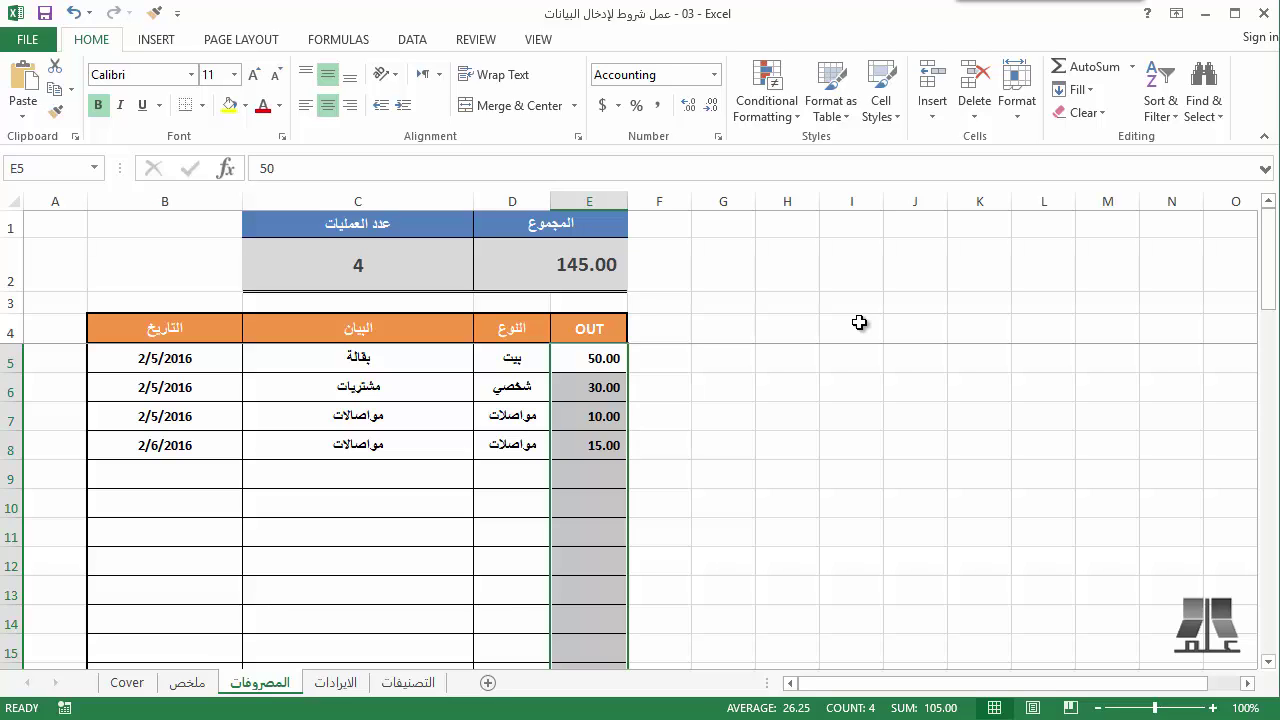
pyautogui.press('alt')
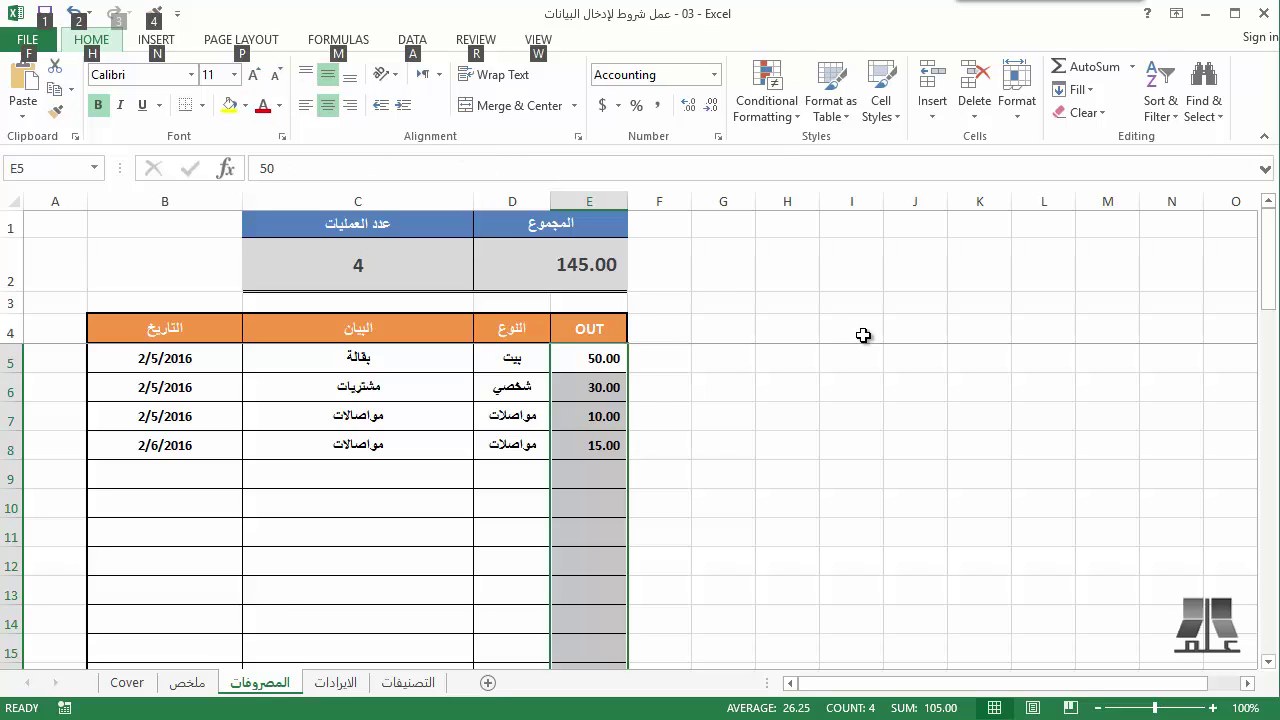
# - Bring up Data Validation for the OUT cells via Alt, A, V, V, reopening it once after cancelling
pyautogui.press('a')
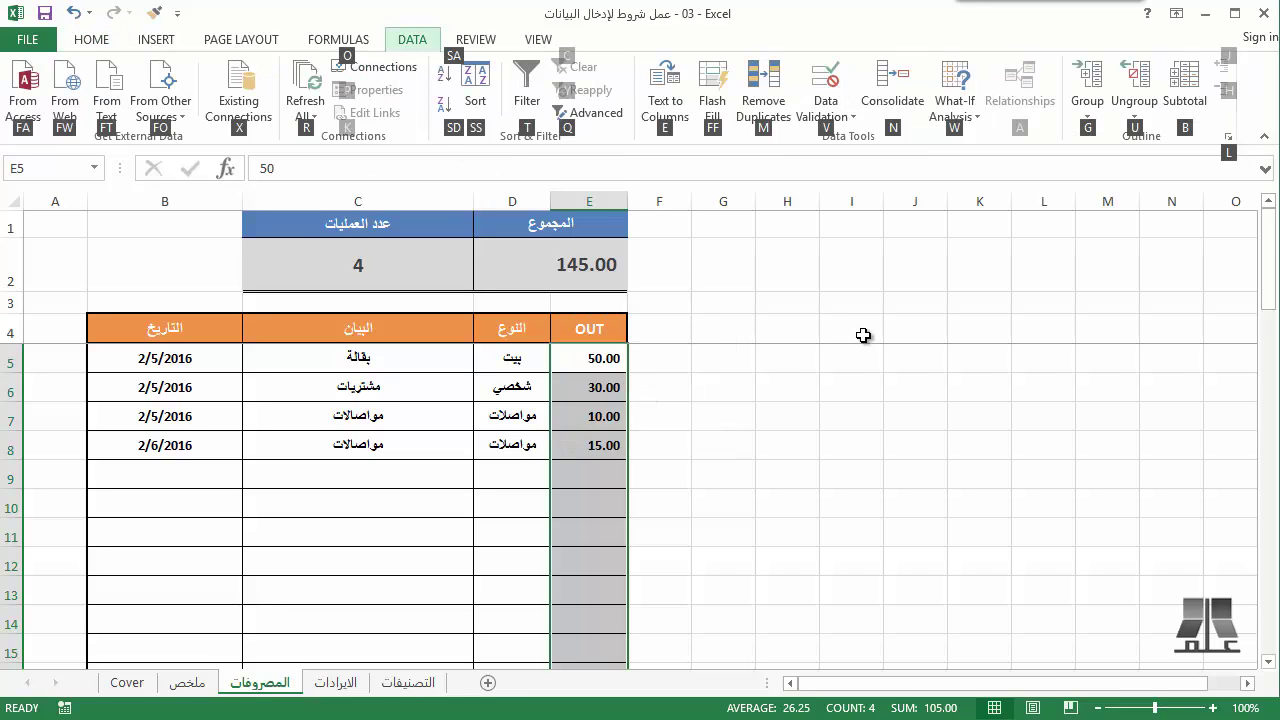
pyautogui.press('v')
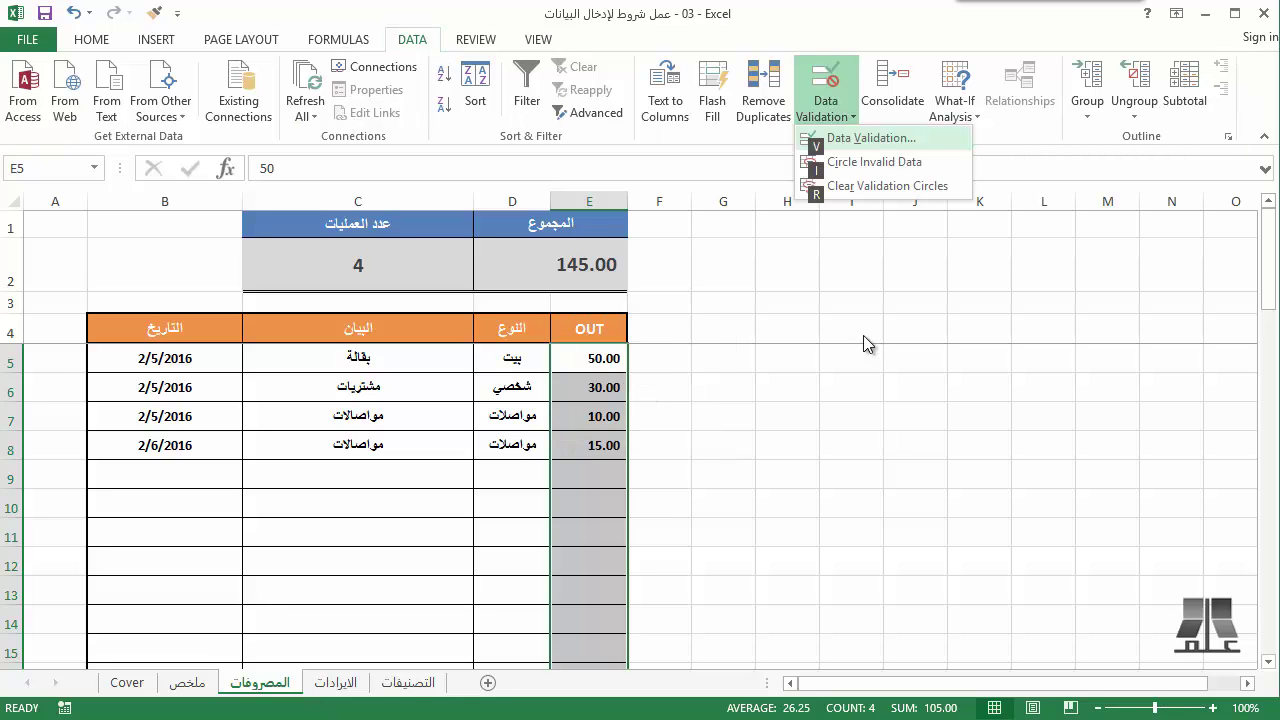
pyautogui.press('v')
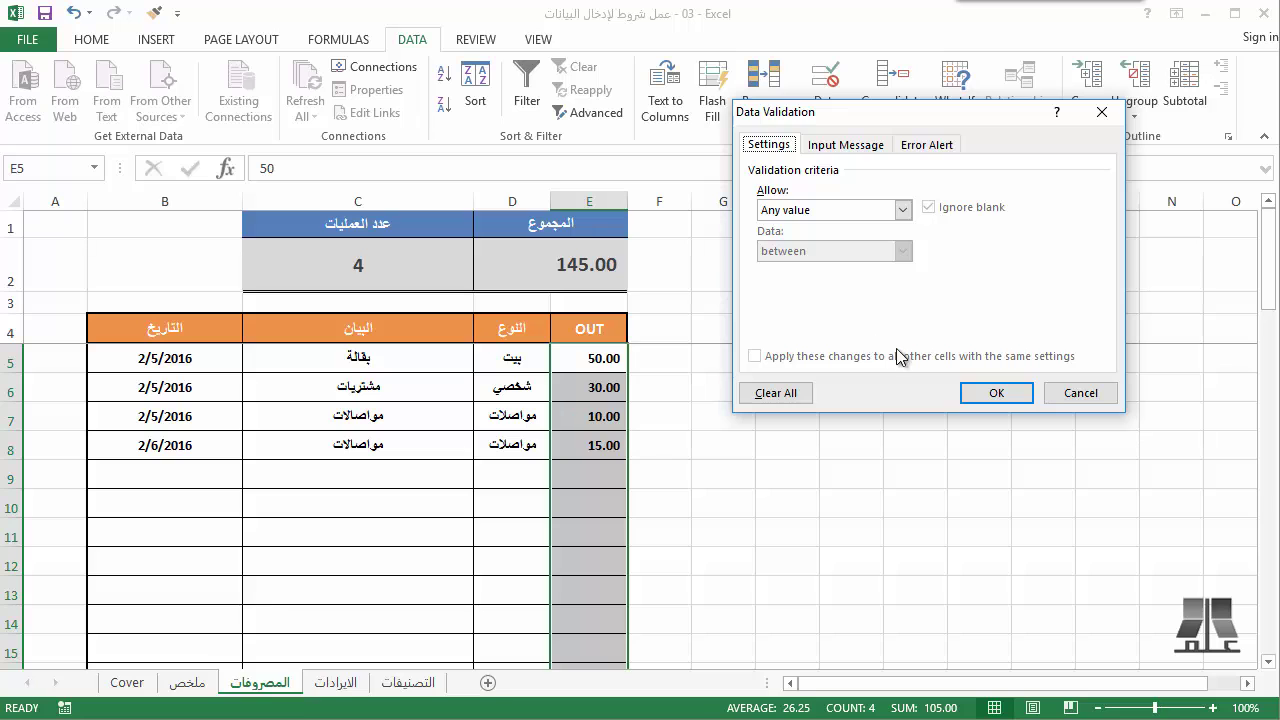
pyautogui.click(1076, 390)
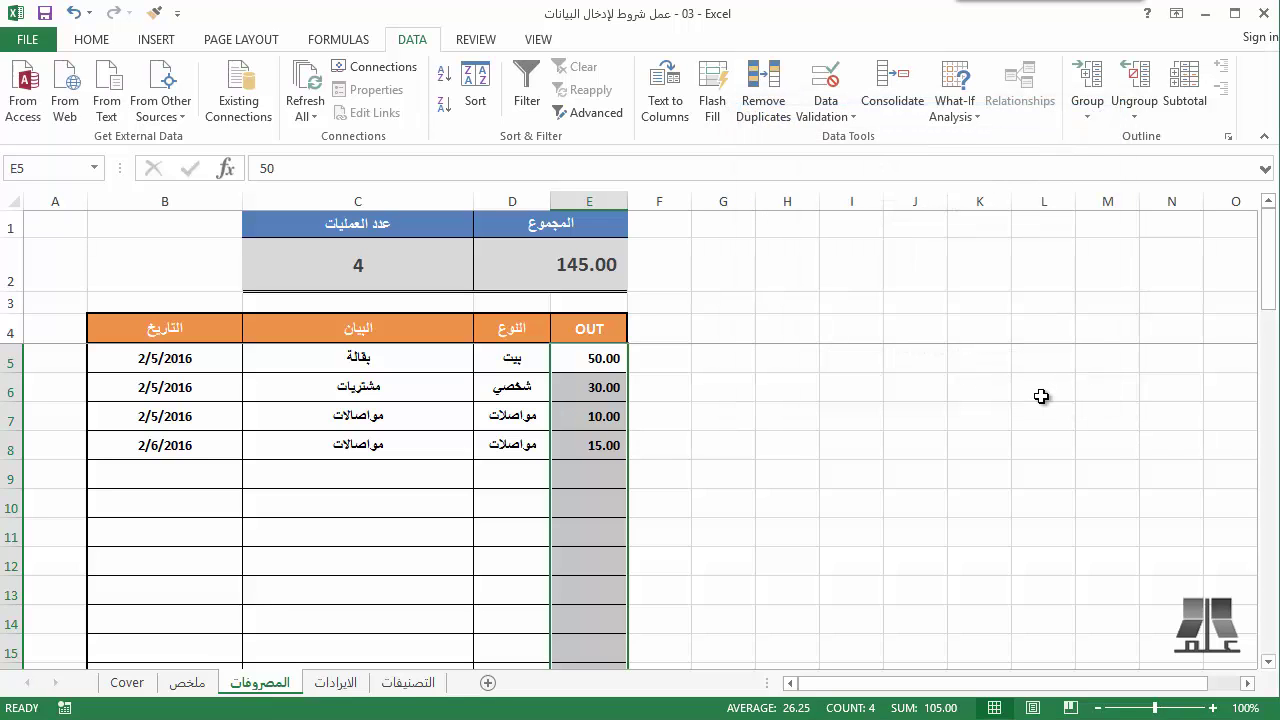
pyautogui.hotkey('alt', 'd')
pyautogui.press('l')
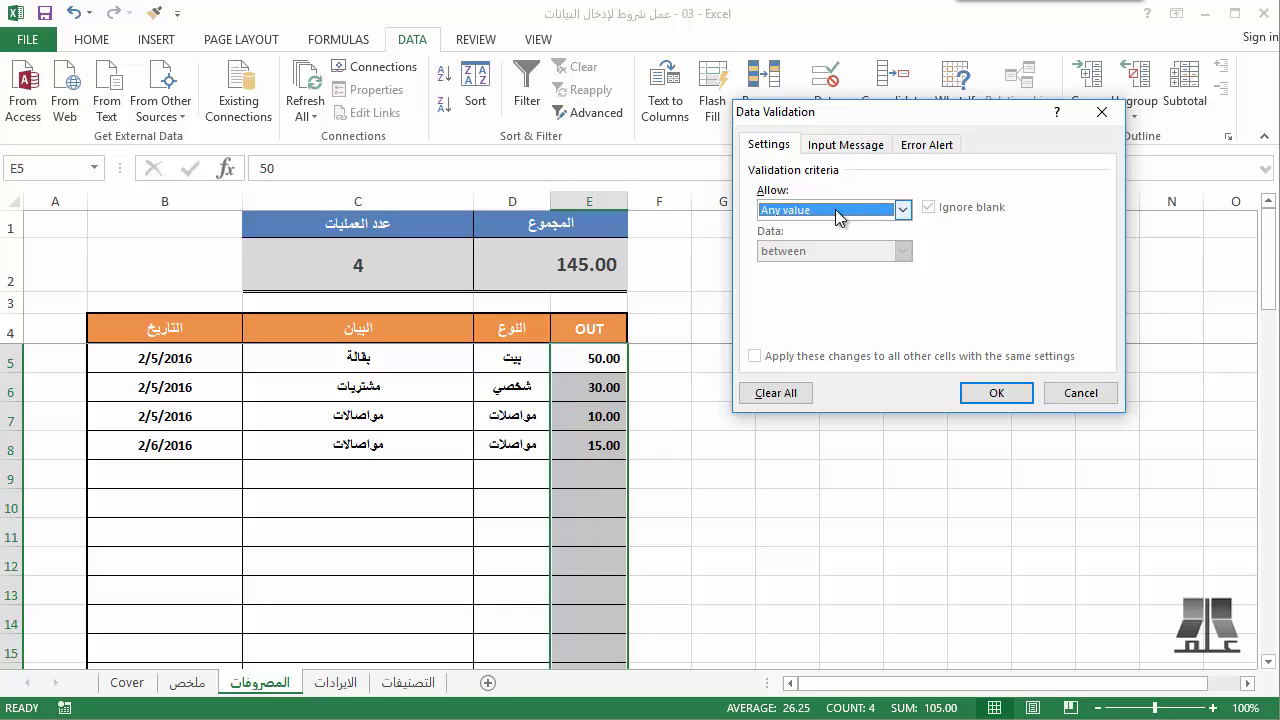
pyautogui.click(835, 209)
# - Set the rule to allow whole numbers greater than 0
pyautogui.click(831, 242)
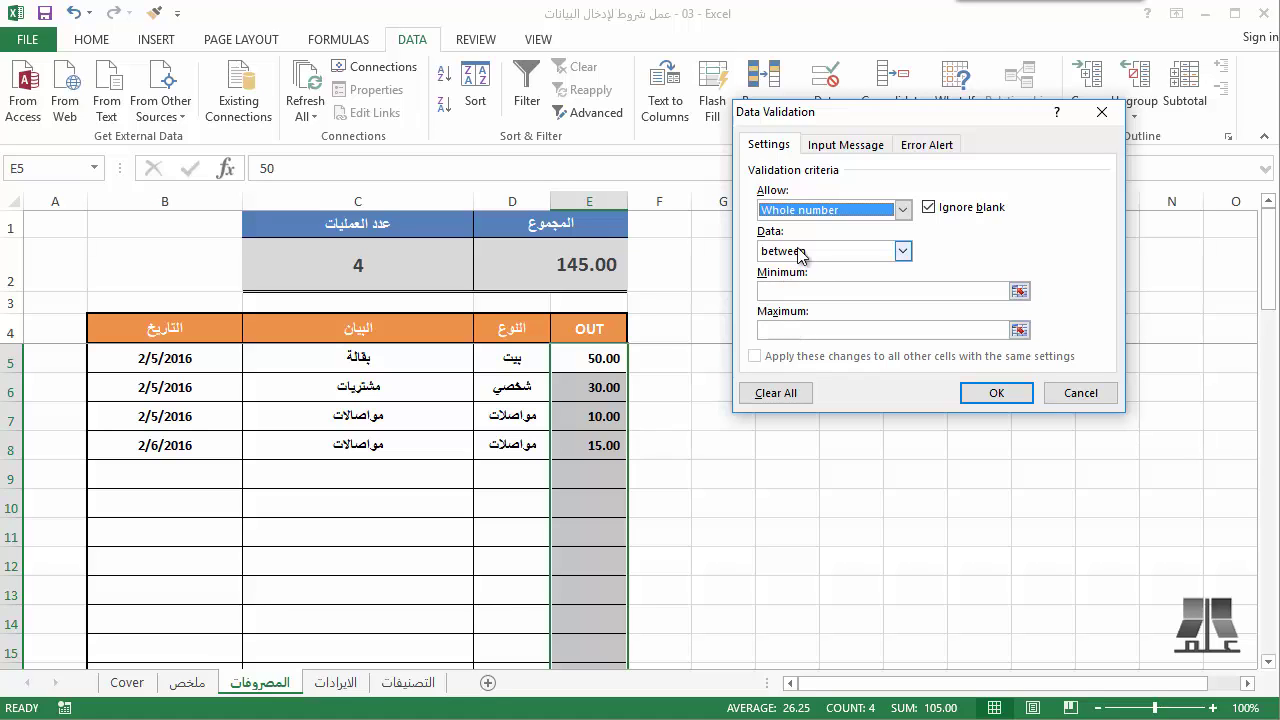
pyautogui.click(800, 253)
pyautogui.click(810, 280)
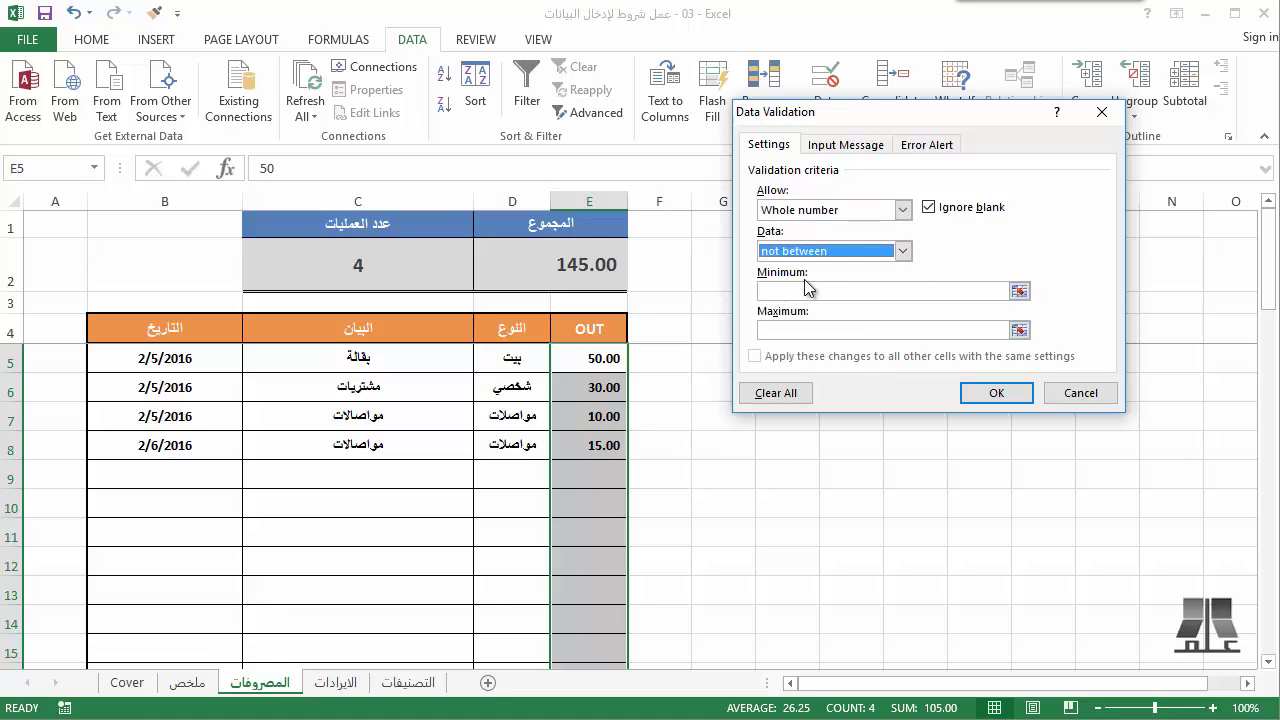
pyautogui.click(810, 253)
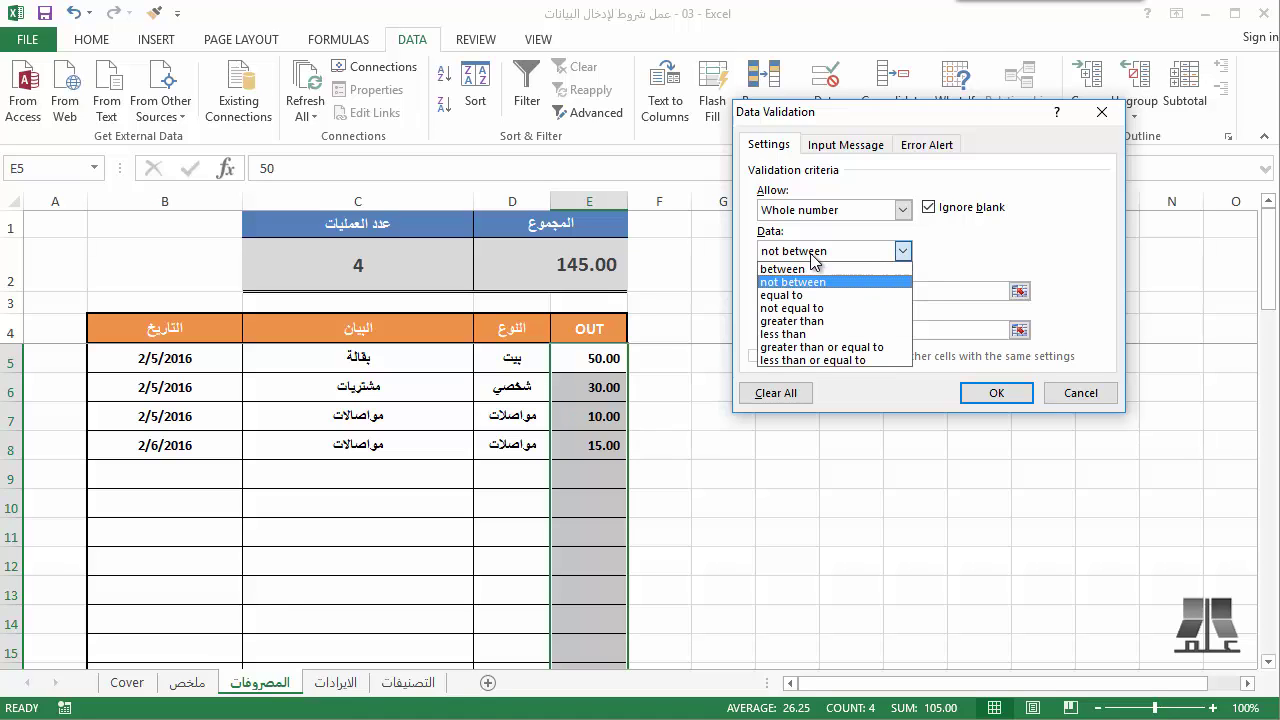
pyautogui.click(812, 294)
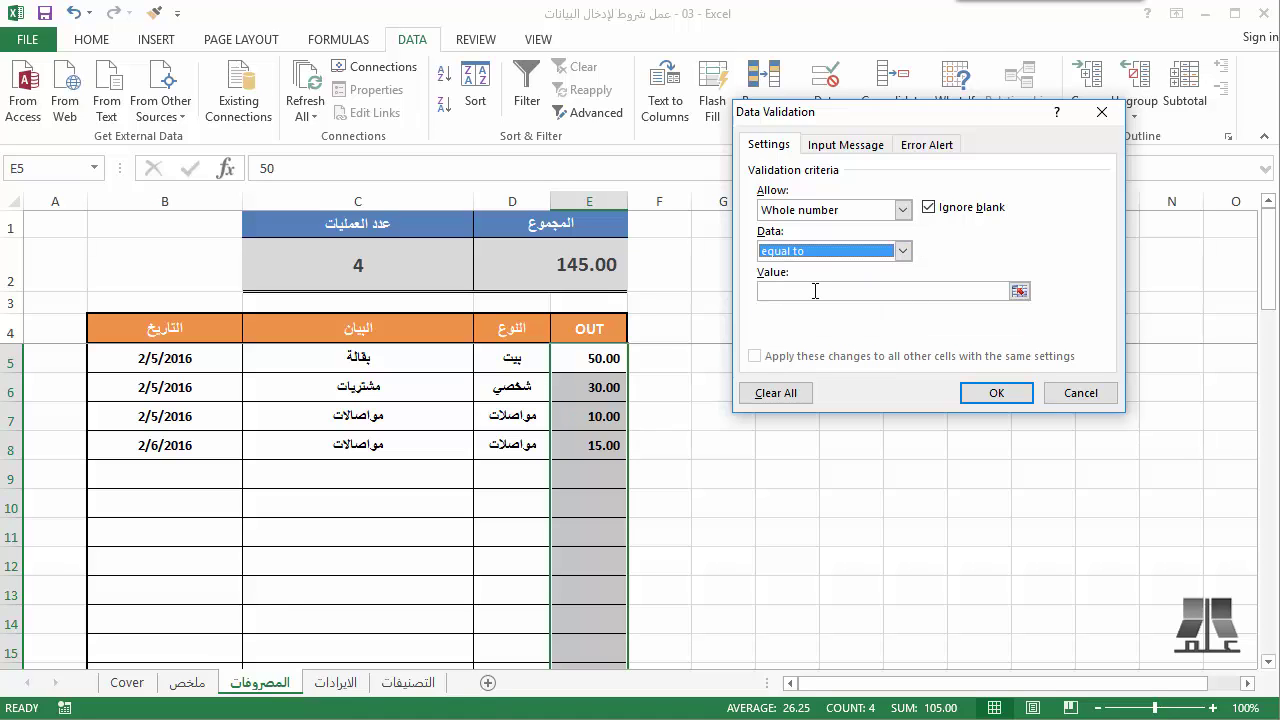
pyautogui.click(818, 291)
pyautogui.write('0')
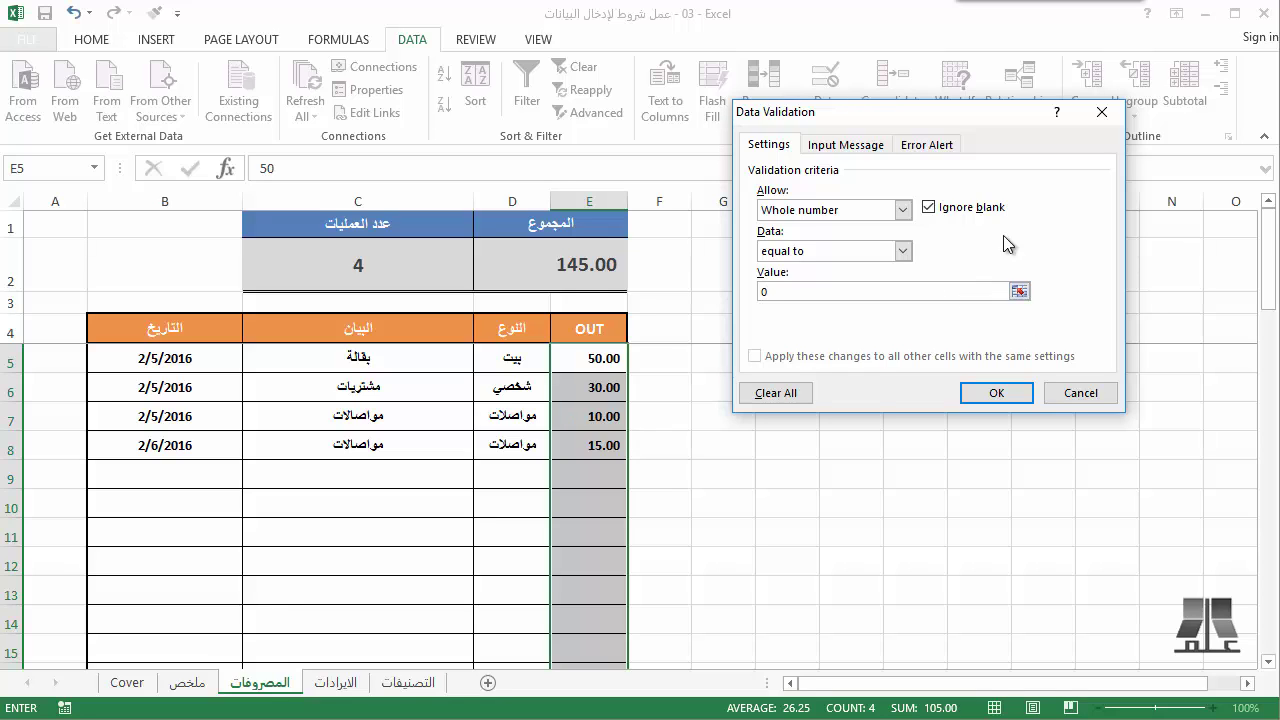
pyautogui.click(903, 251)
pyautogui.click(824, 307)
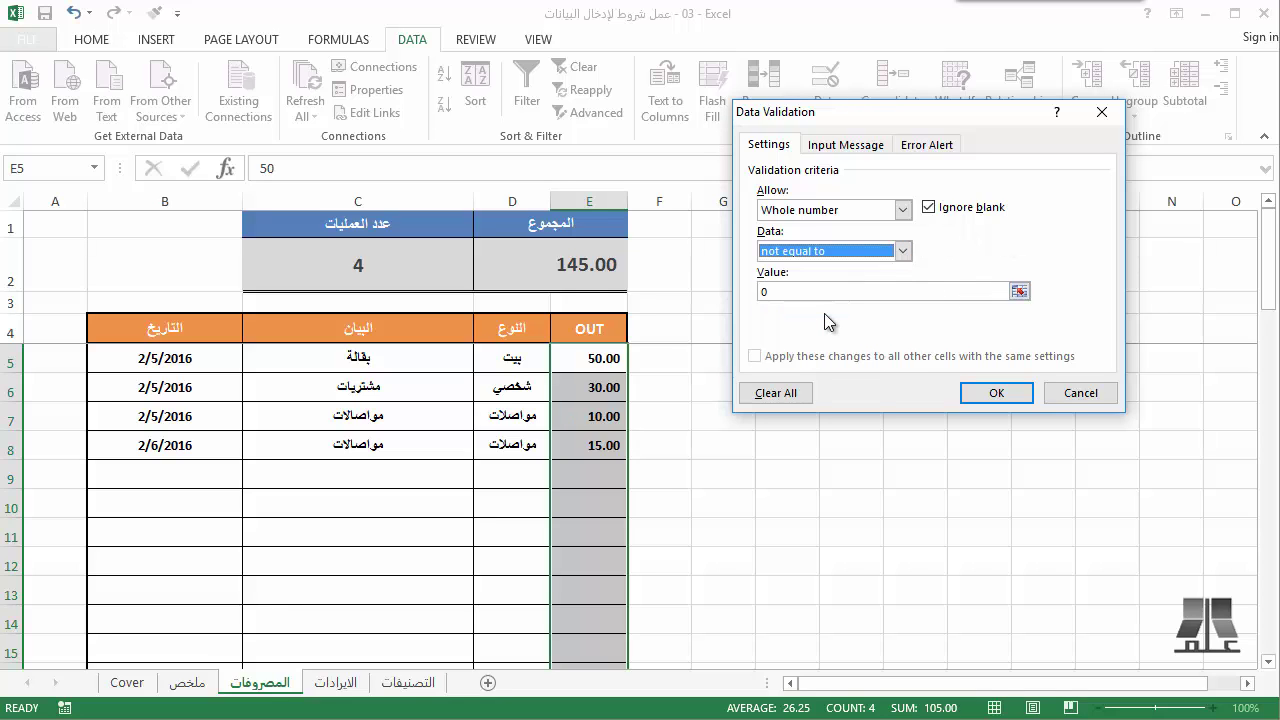
pyautogui.click(843, 291)
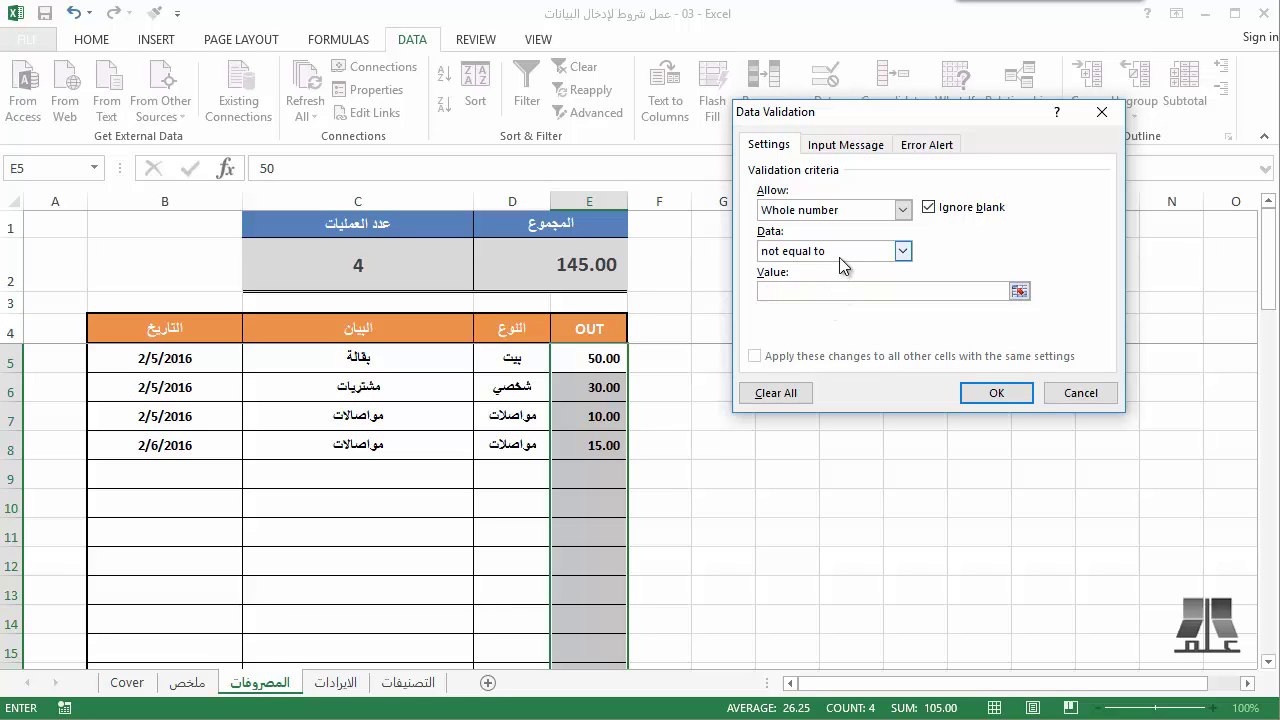
pyautogui.click(839, 255)
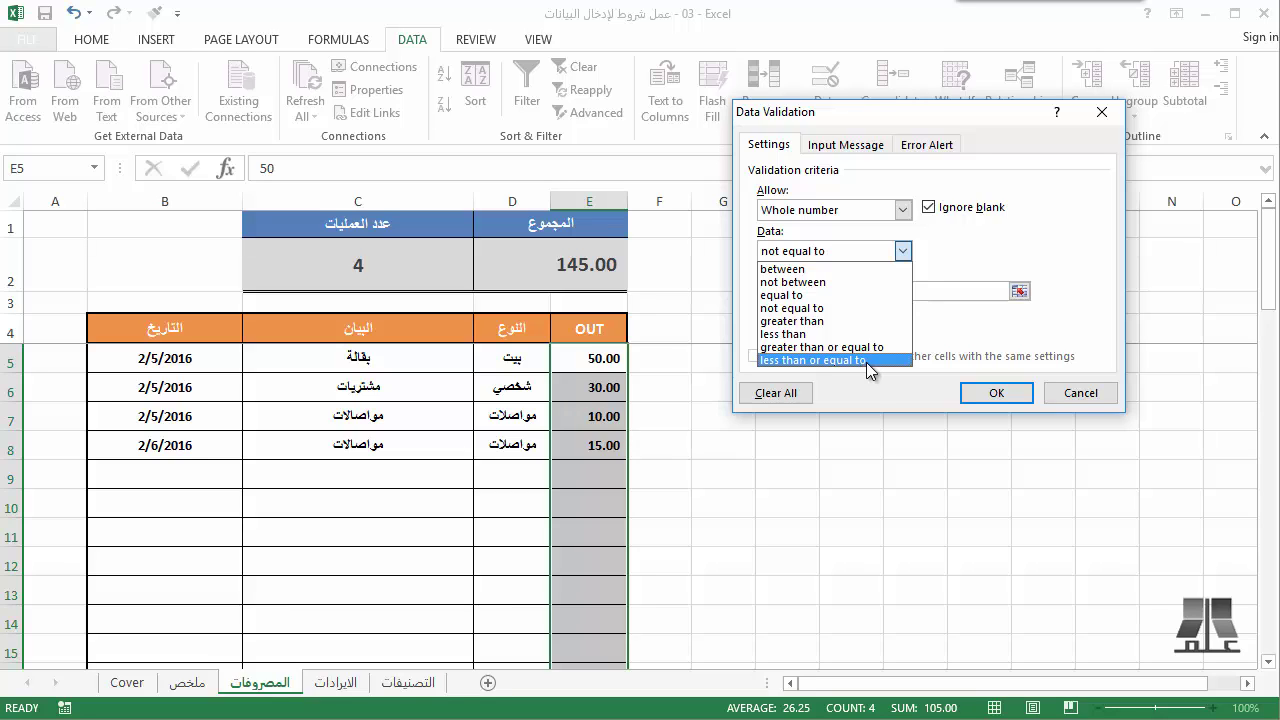
pyautogui.click(815, 322)
pyautogui.click(851, 290)
pyautogui.write('0')
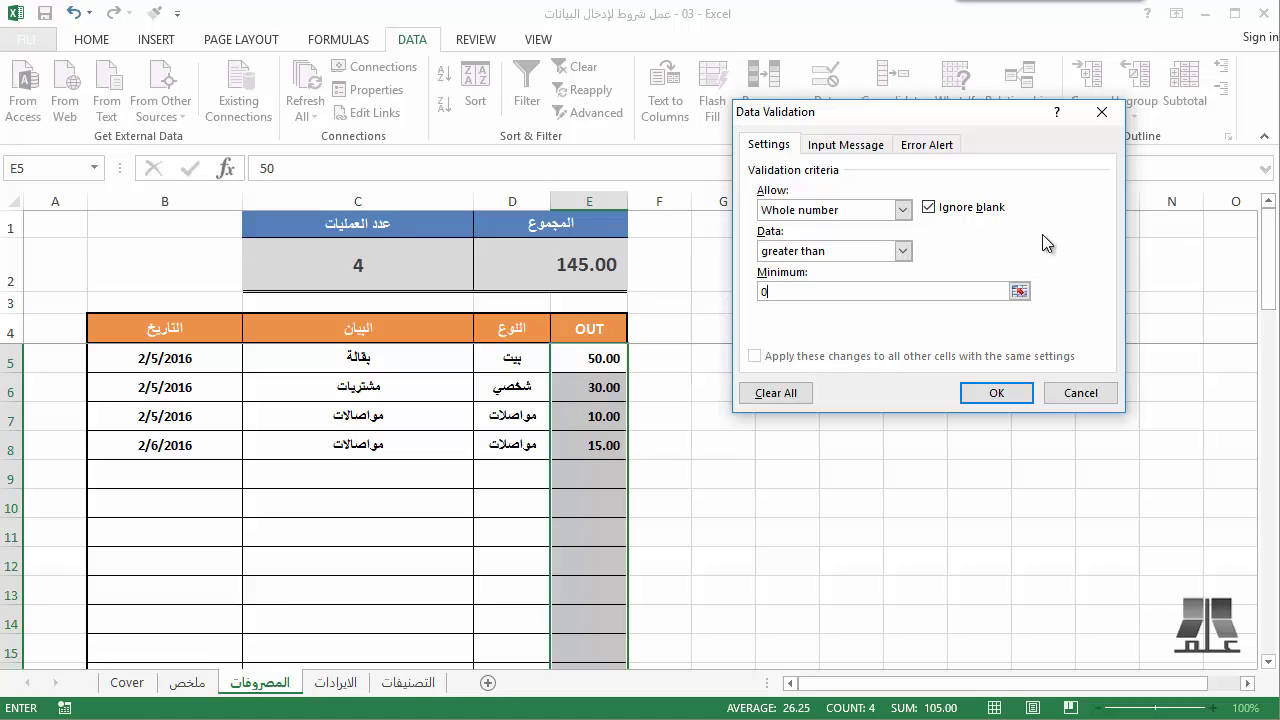
# - Review the Input Message and Error Alert tabs, then apply the whole-number rule
pyautogui.click(852, 148)
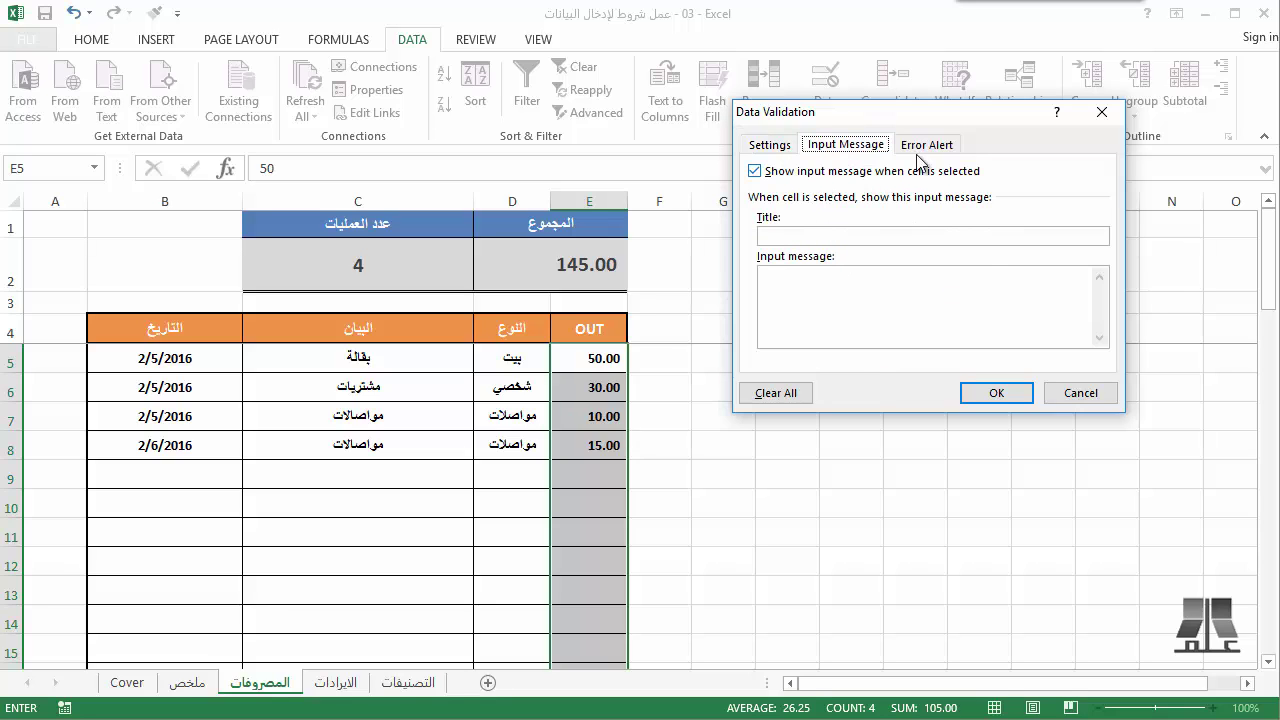
pyautogui.click(922, 148)
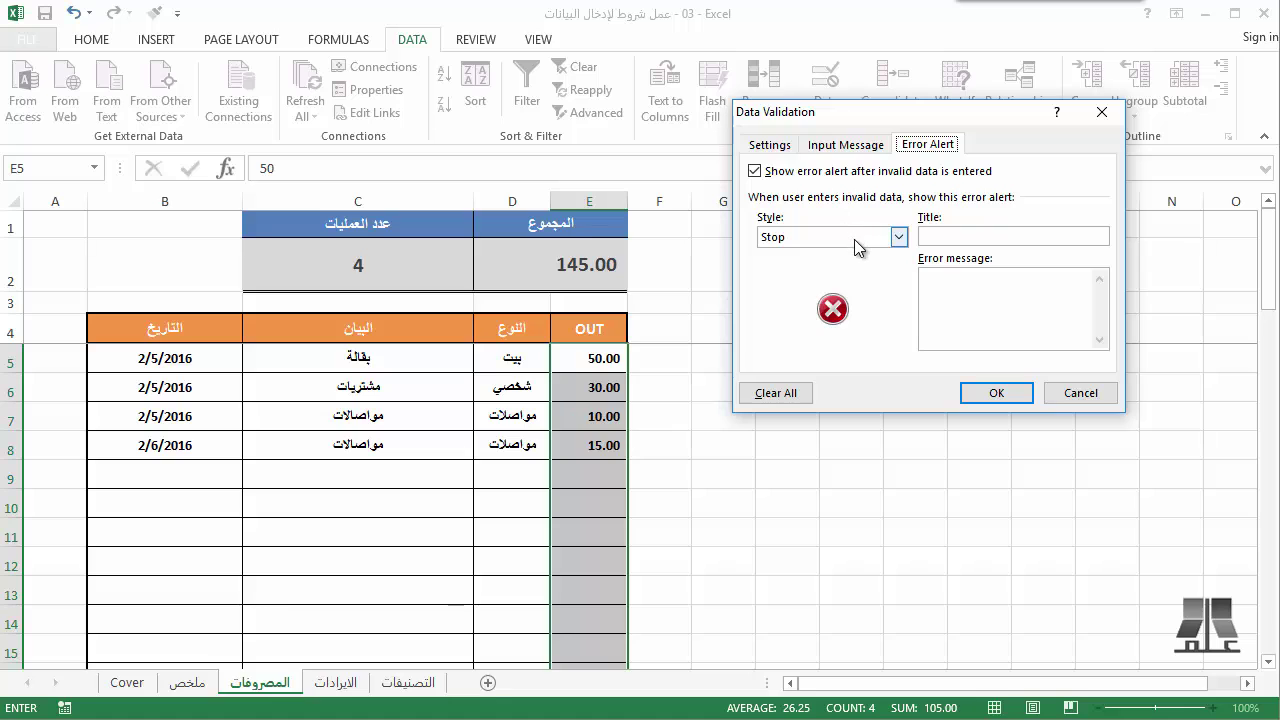
pyautogui.click(990, 392)
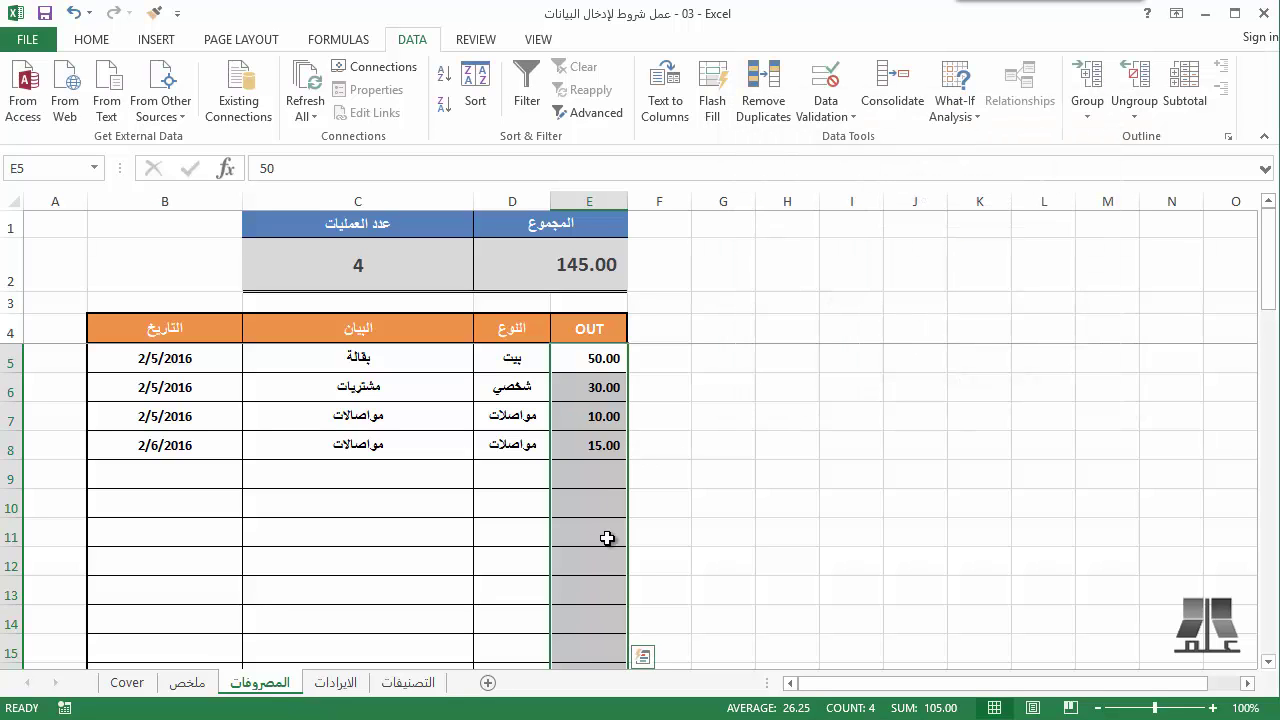
pyautogui.click(608, 482)
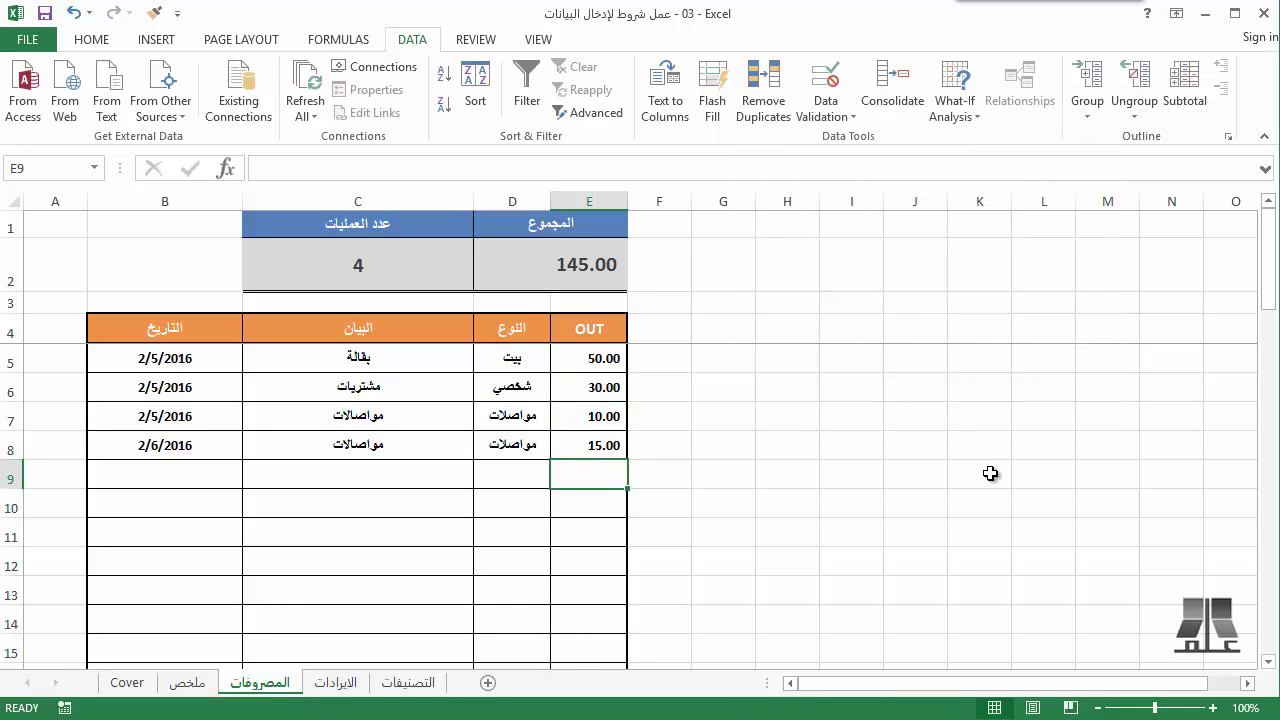
pyautogui.write('50')
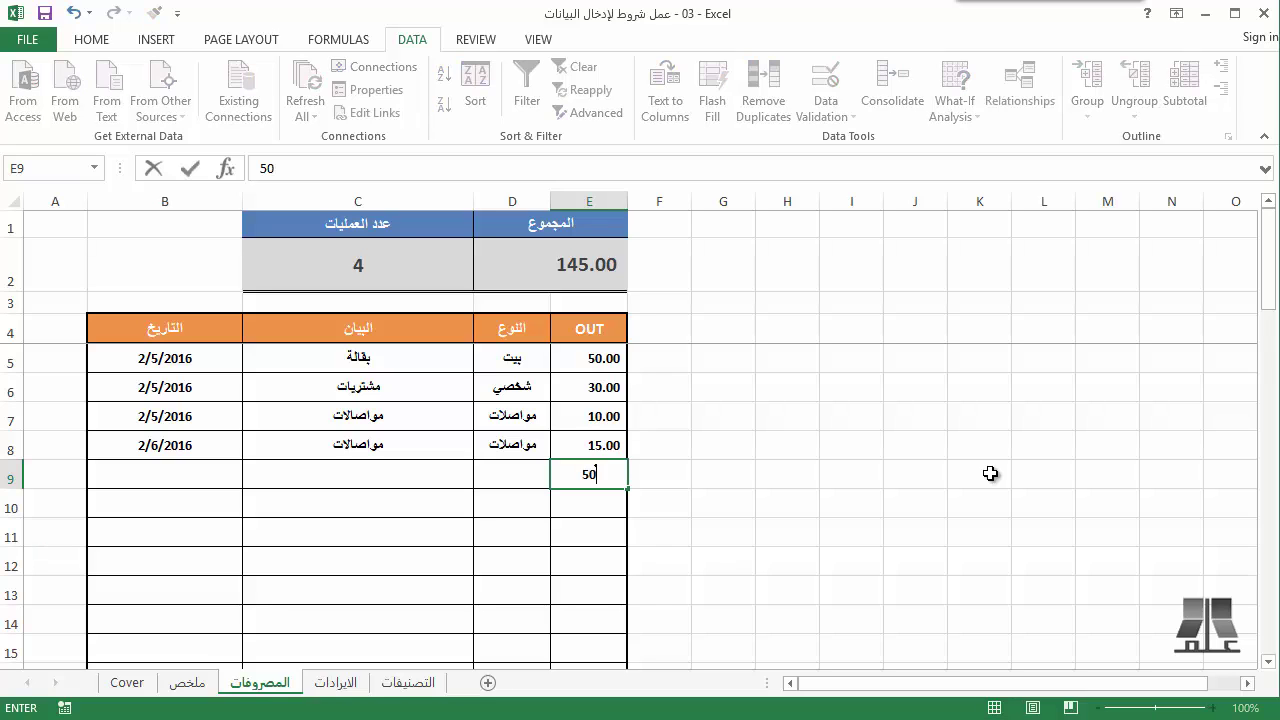
pyautogui.press('Return')
pyautogui.write('02')
pyautogui.press('Return')
pyautogui.write('1')
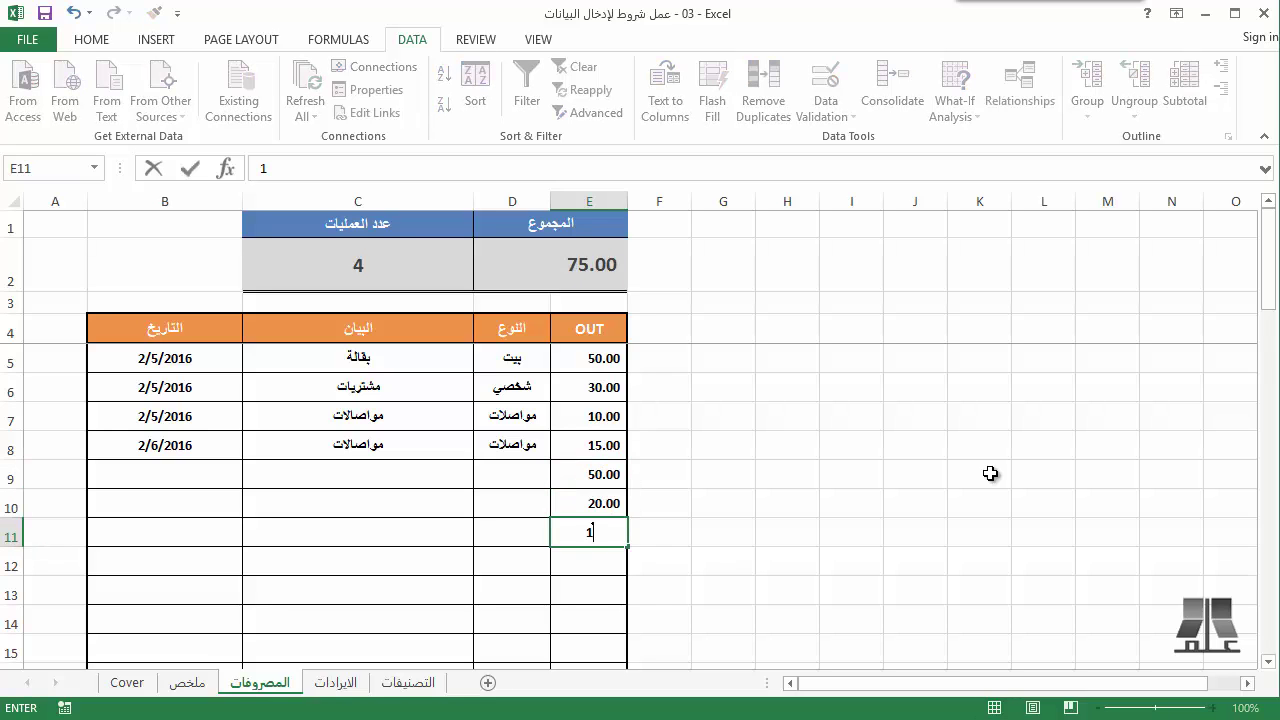
pyautogui.press('Return')
pyautogui.write('0')
pyautogui.press('Return')
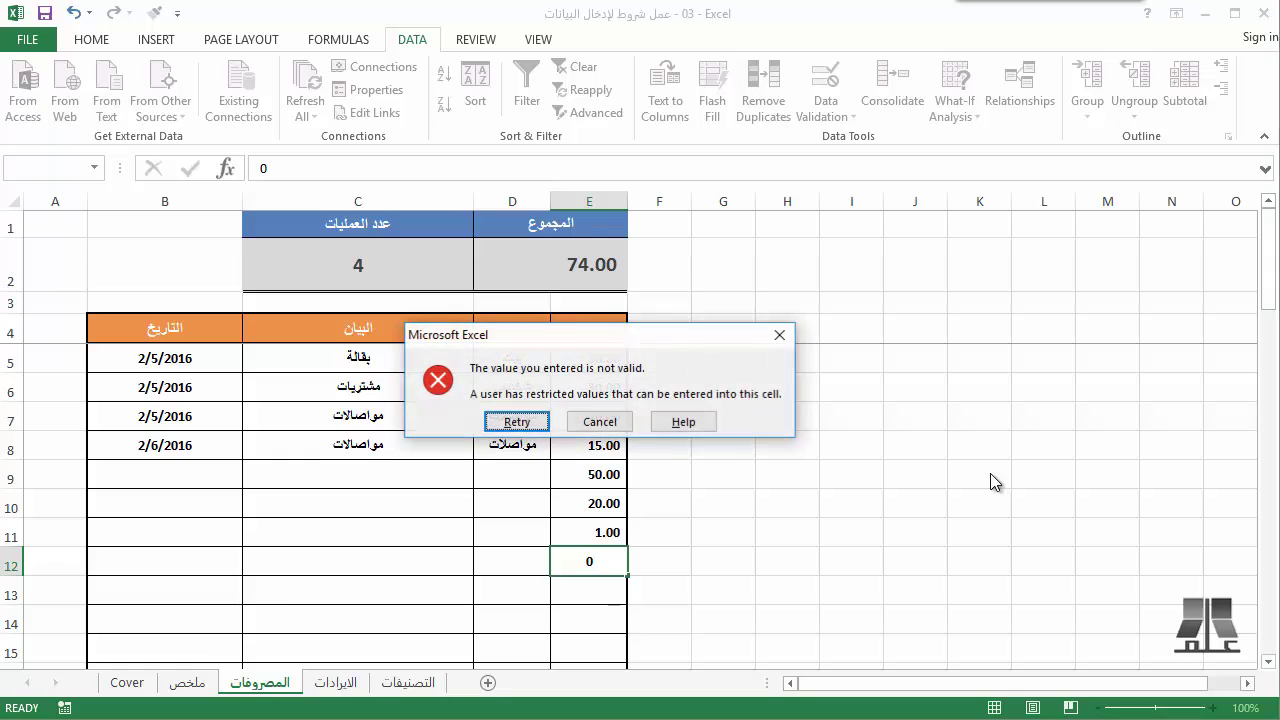
pyautogui.press('Tab')
pyautogui.press('Return')
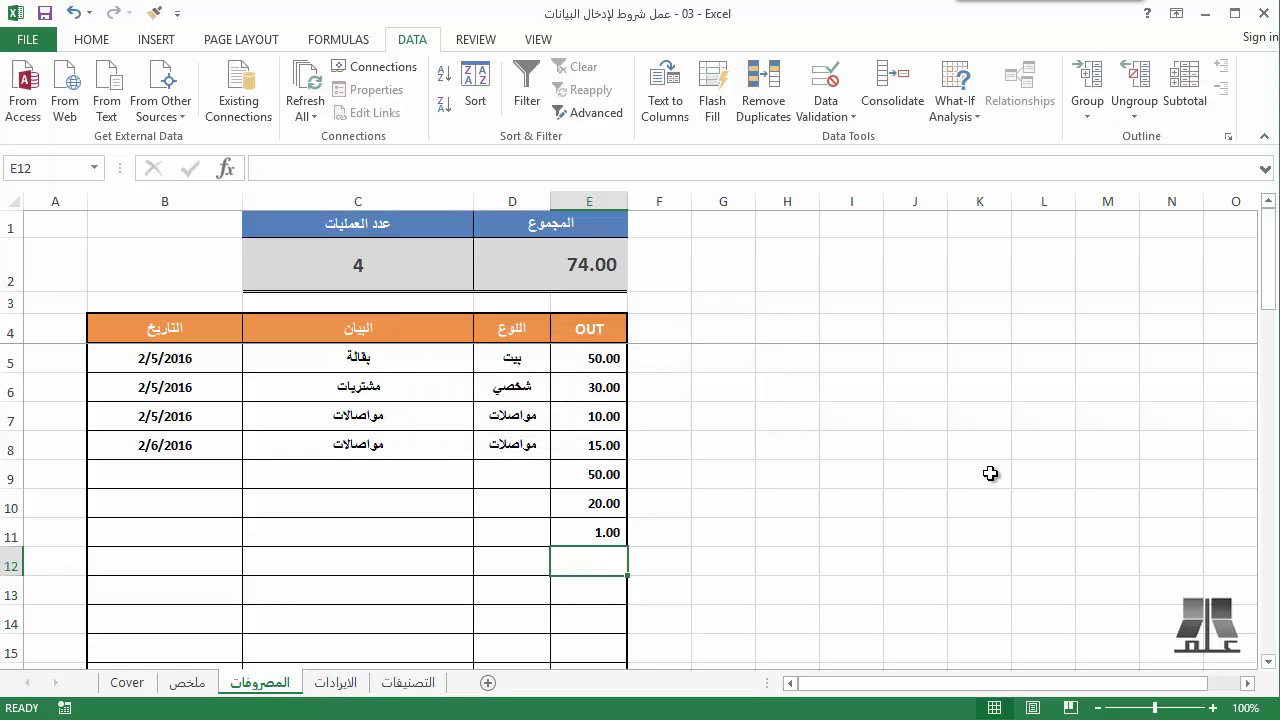
pyautogui.write('-')
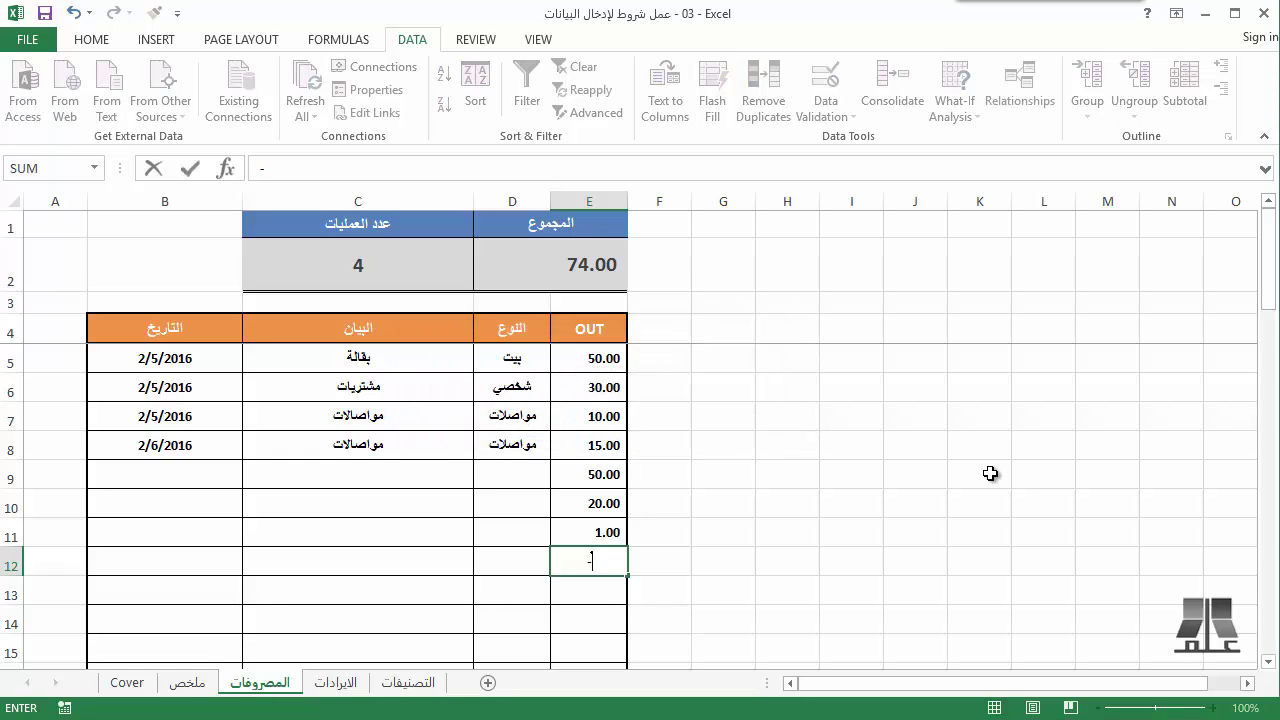
pyautogui.write('2')
pyautogui.press('Return')
pyautogui.press('Tab')
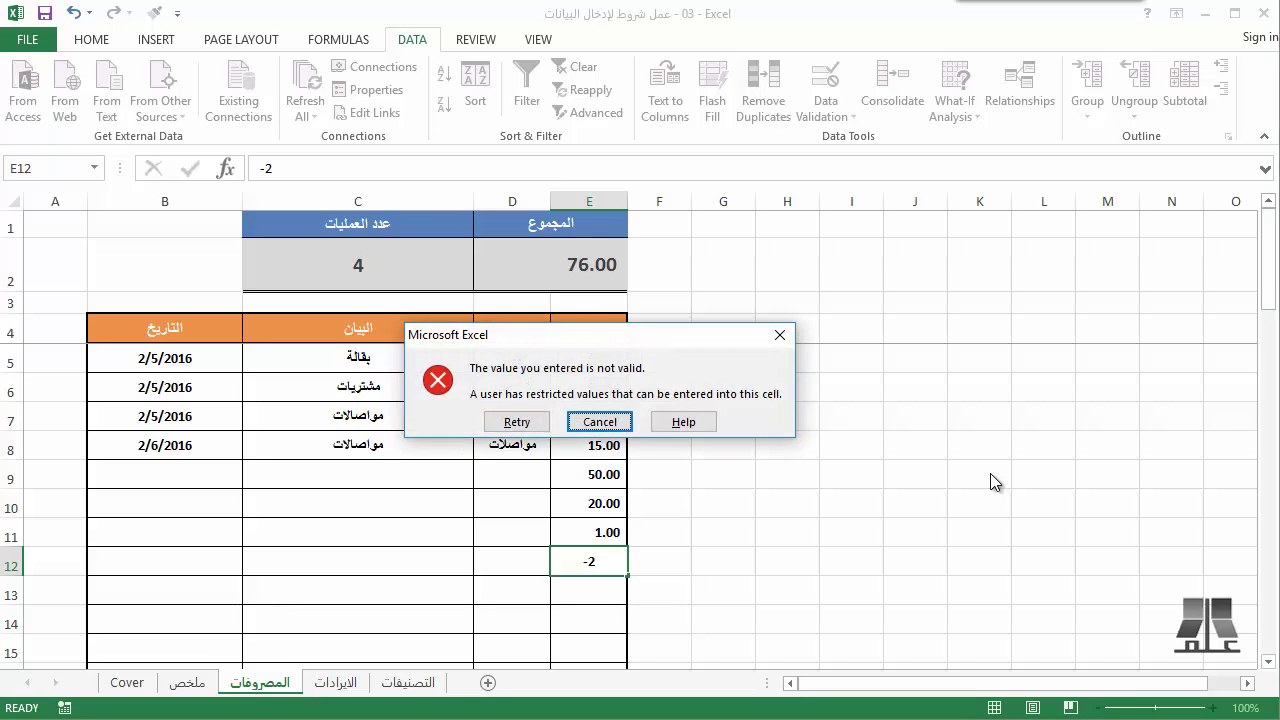
pyautogui.press('Return')
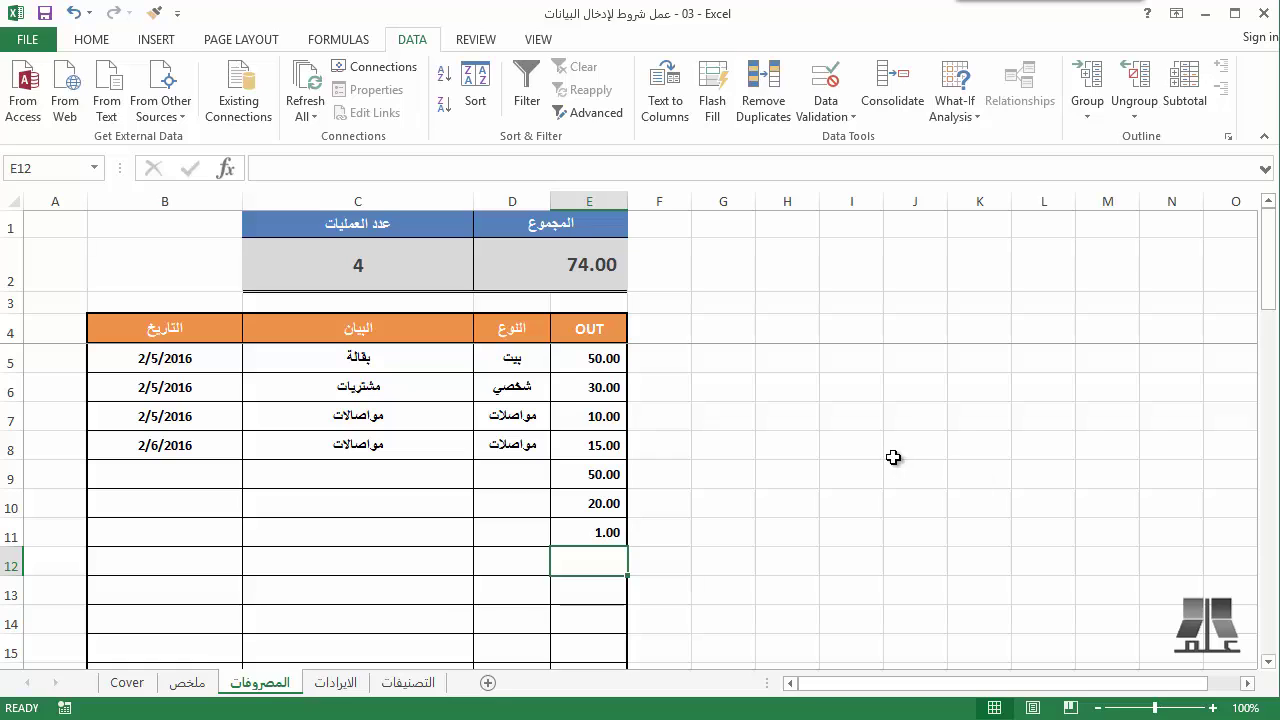
pyautogui.moveTo(590, 477); pyautogui.dragTo(585, 535)
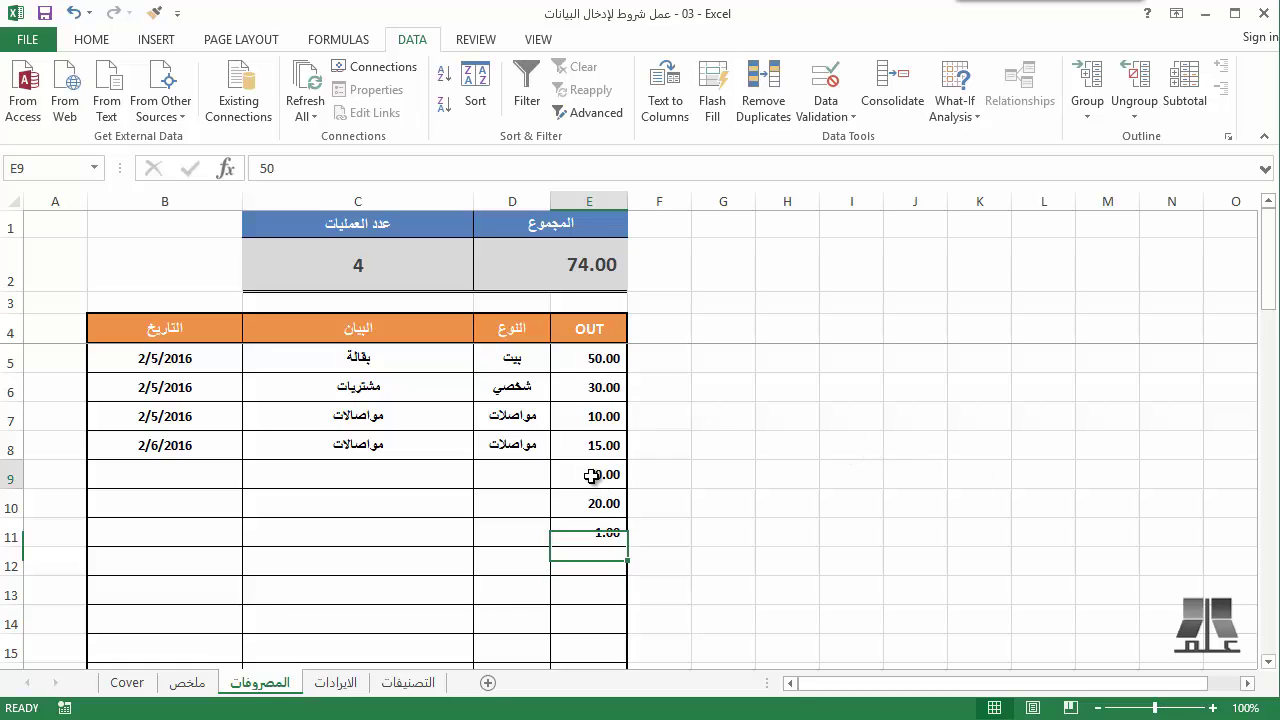
pyautogui.press('Delete')
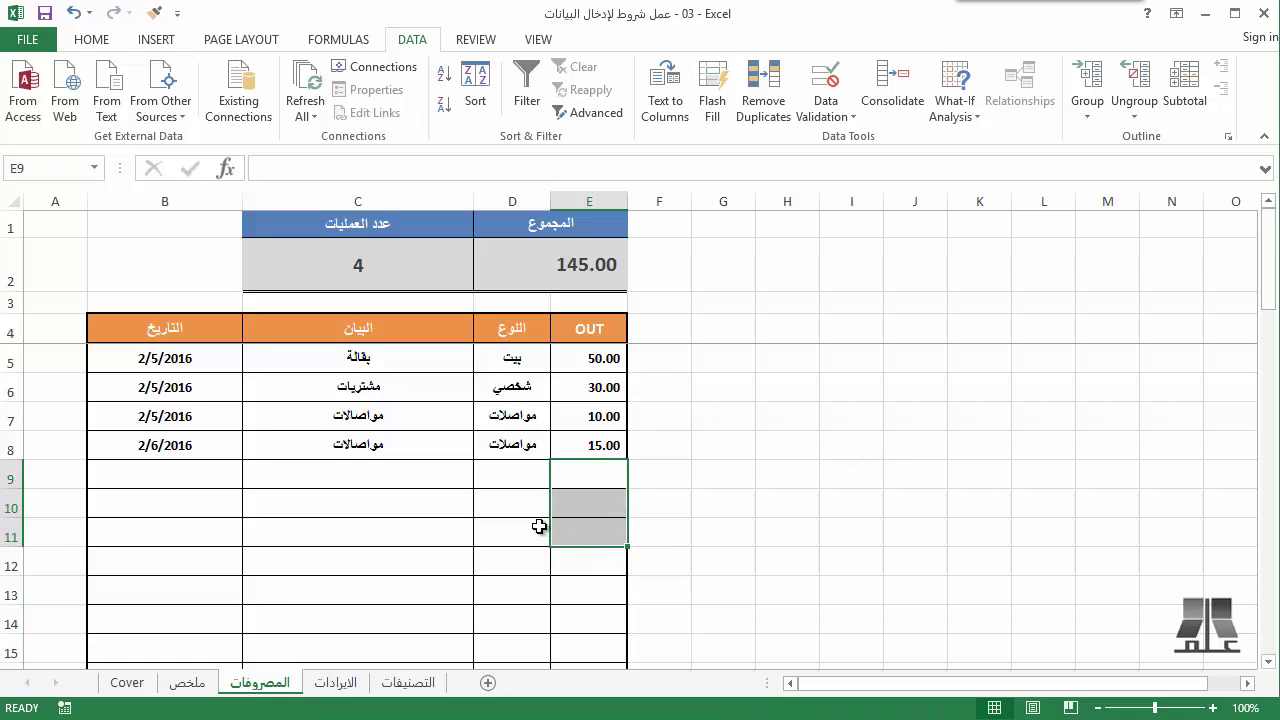
pyautogui.click(165, 368)
# - For B5:B52, allow only dates greater than the start date
pyautogui.moveTo(164, 378); pyautogui.dragTo(165, 666)
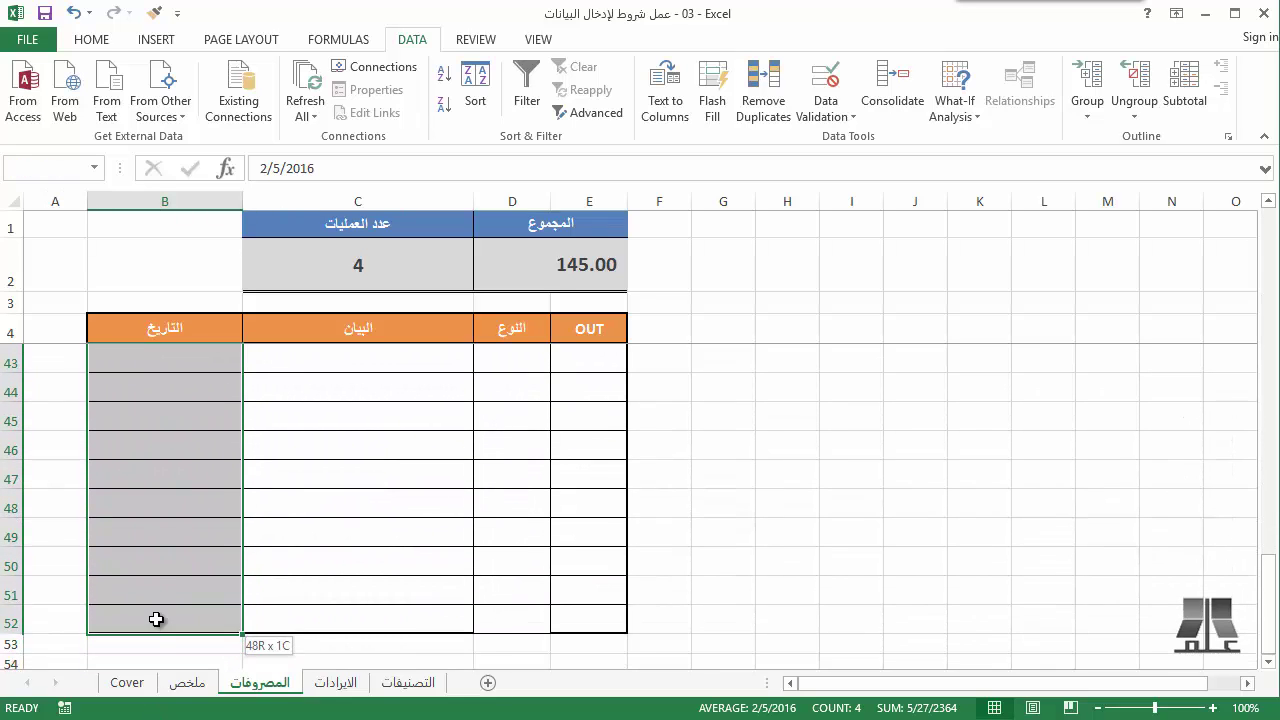
pyautogui.moveTo(165, 666); pyautogui.dragTo(157, 614)
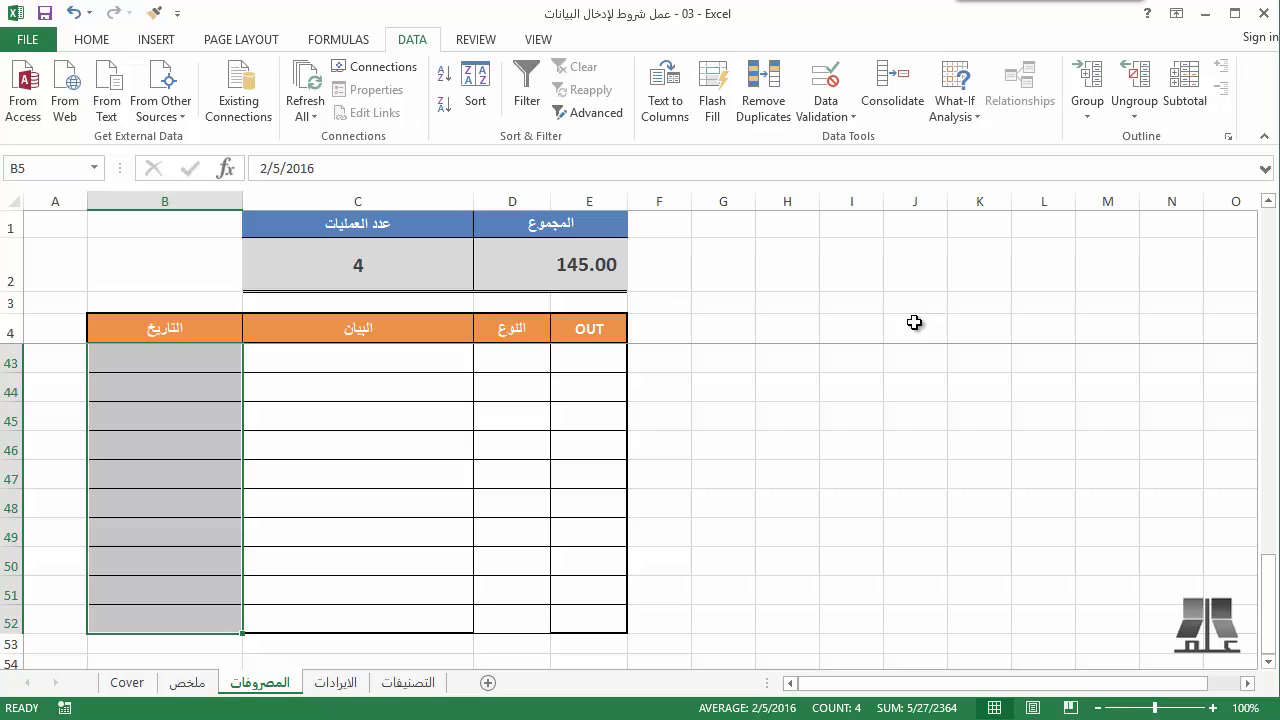
pyautogui.hotkey('alt', 'a')
pyautogui.press('v')
pyautogui.press('v')
pyautogui.click(772, 145)
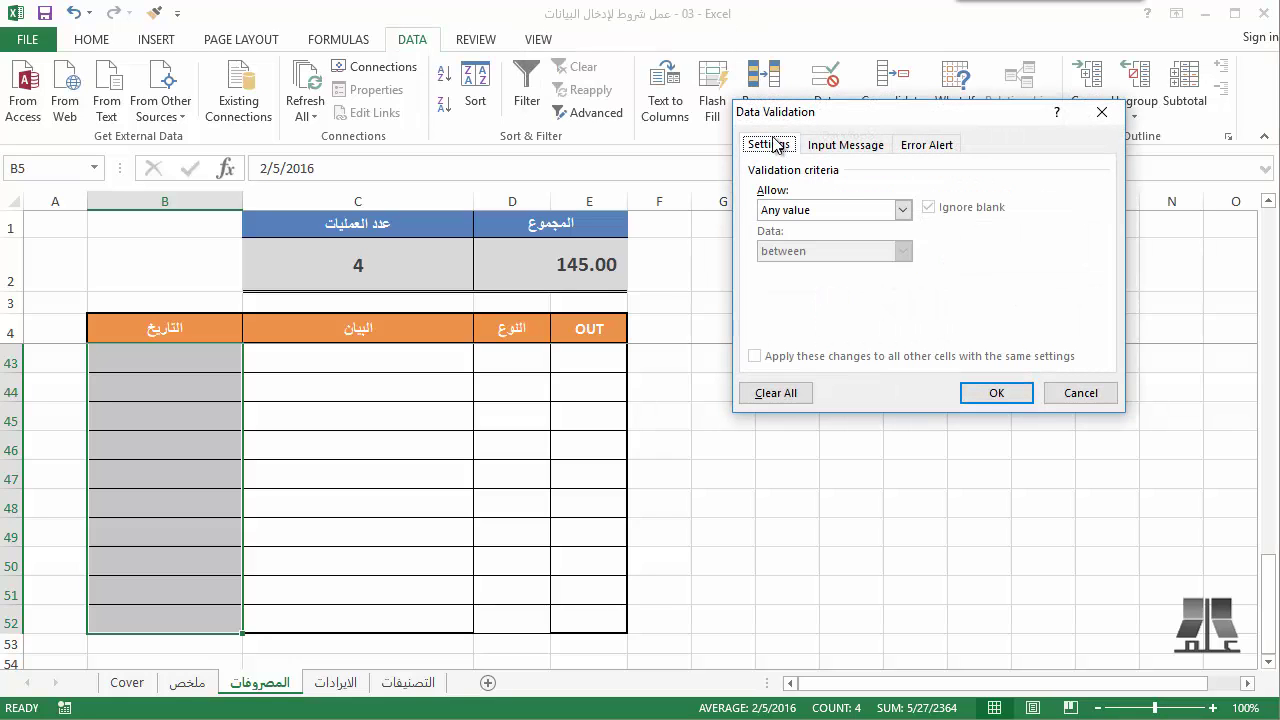
pyautogui.click(847, 207)
pyautogui.click(832, 277)
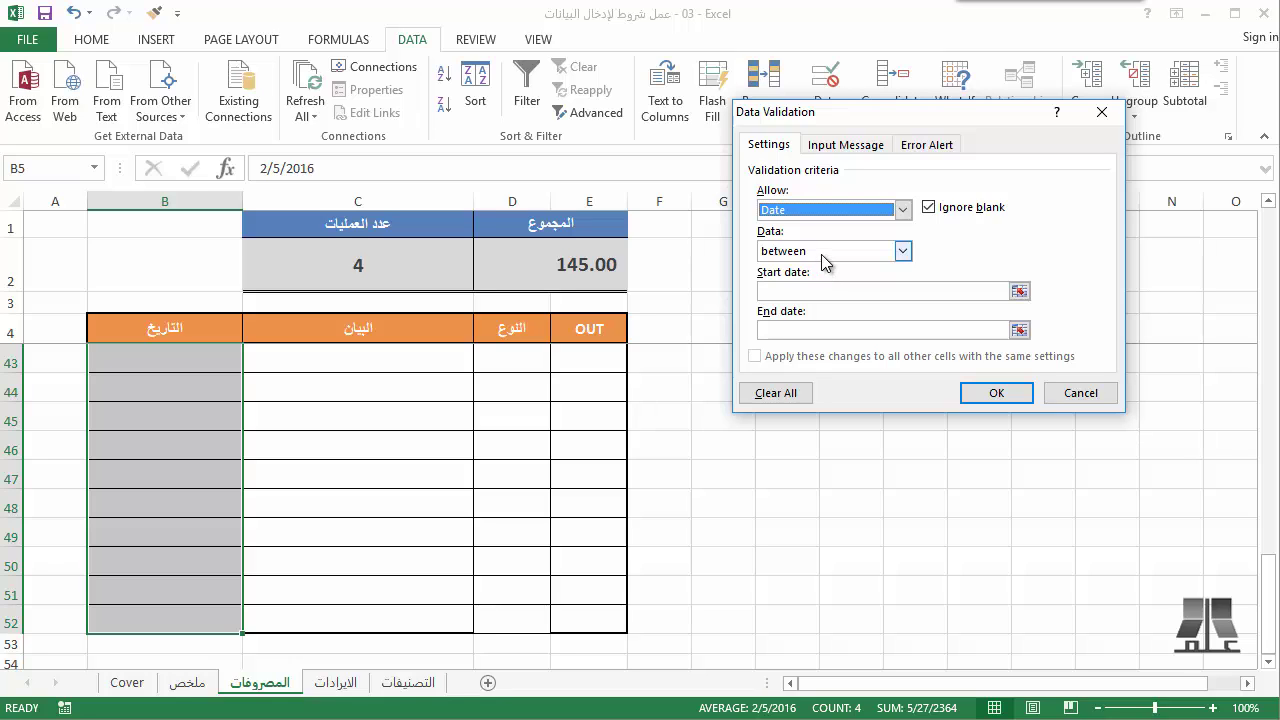
pyautogui.click(826, 291)
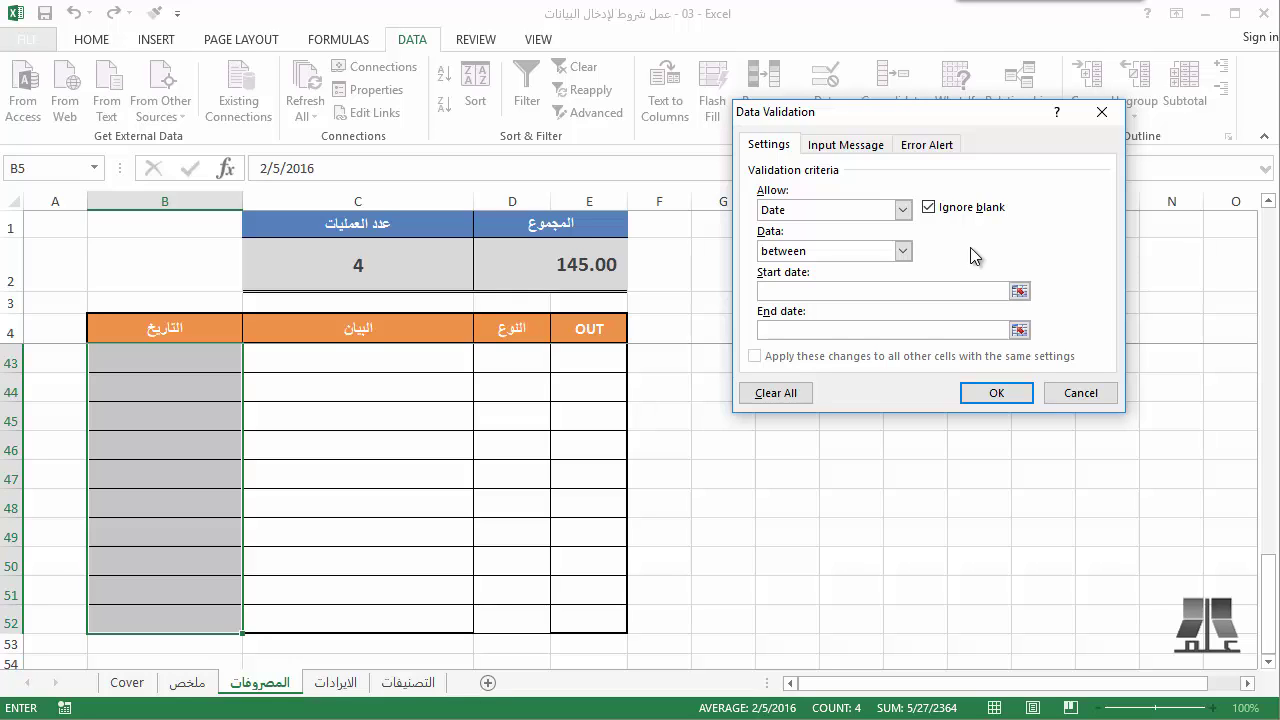
pyautogui.click(876, 255)
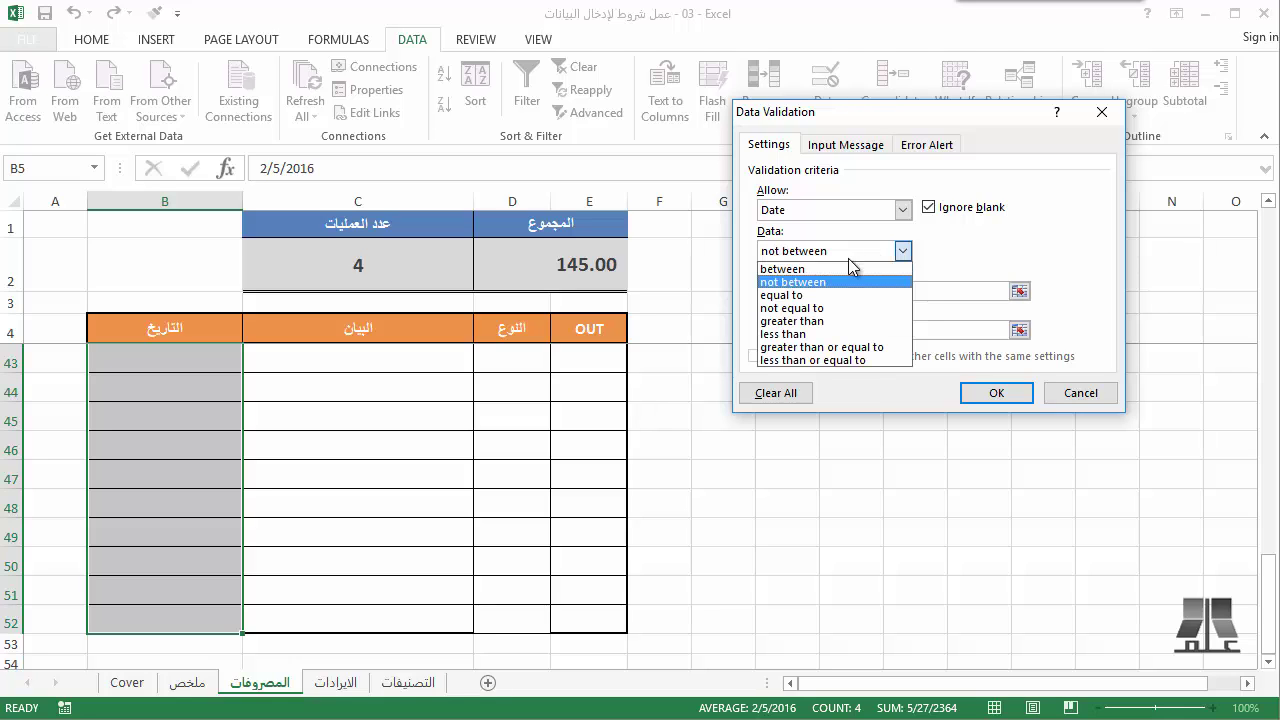
pyautogui.click(853, 320)
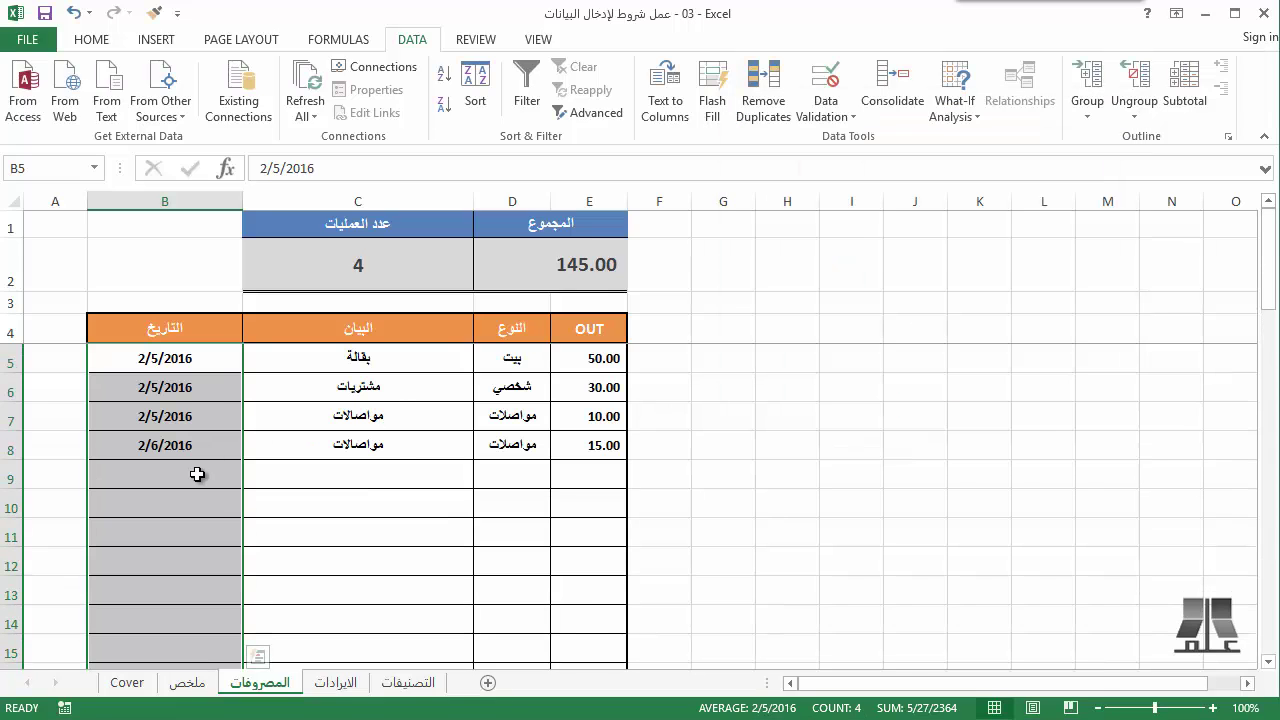
# - Test the rule by entering 1/1 in B9; it is rejected and cancelled
pyautogui.click(197, 474)
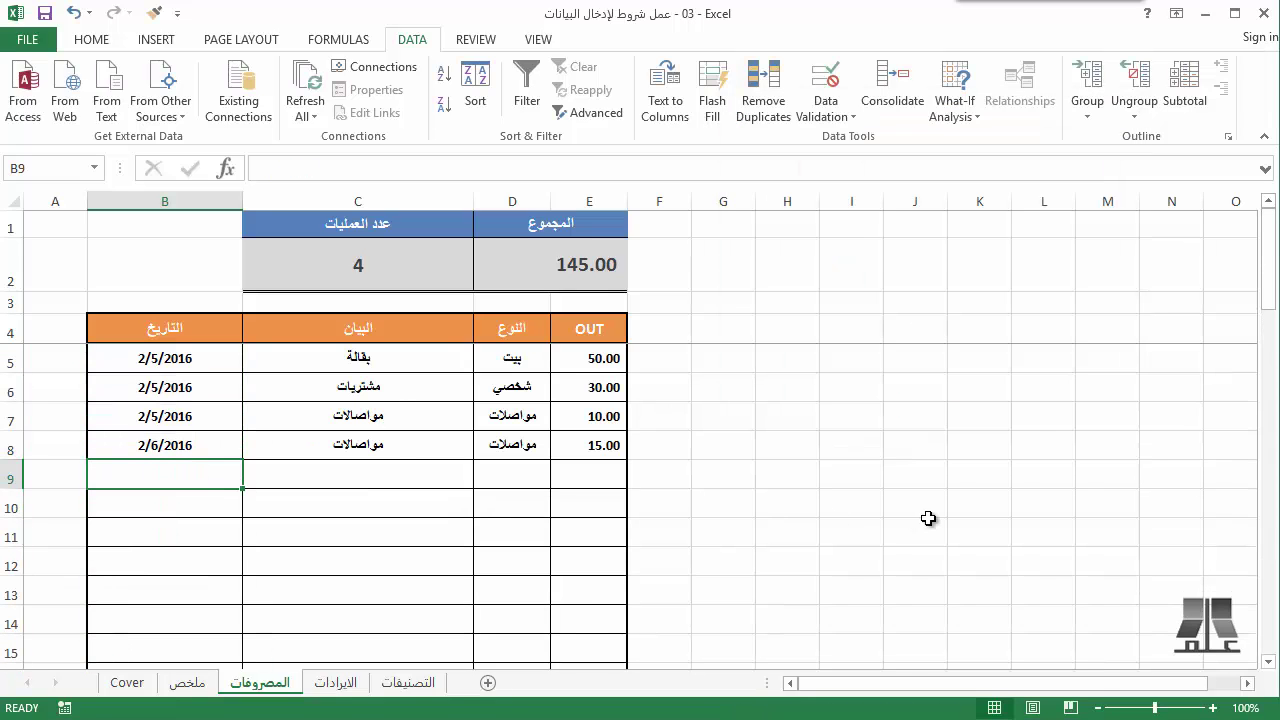
pyautogui.write('1/1')
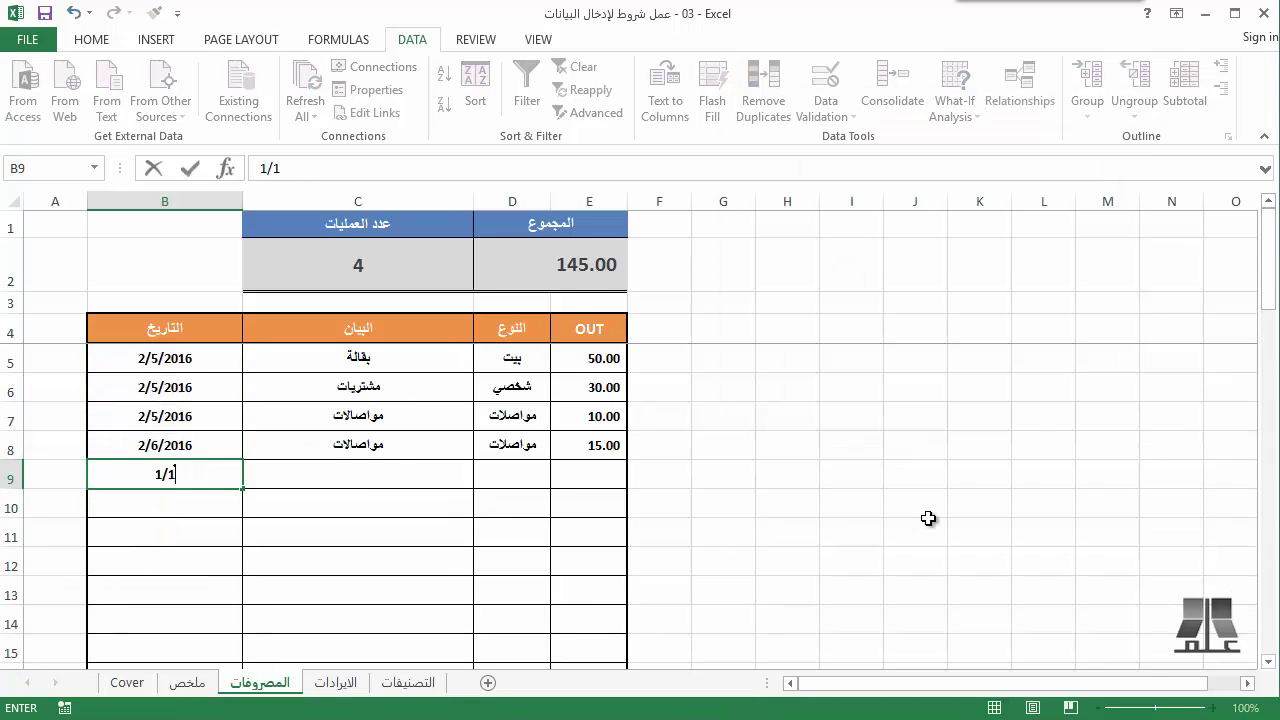
pyautogui.press('Return')
pyautogui.press('Tab')
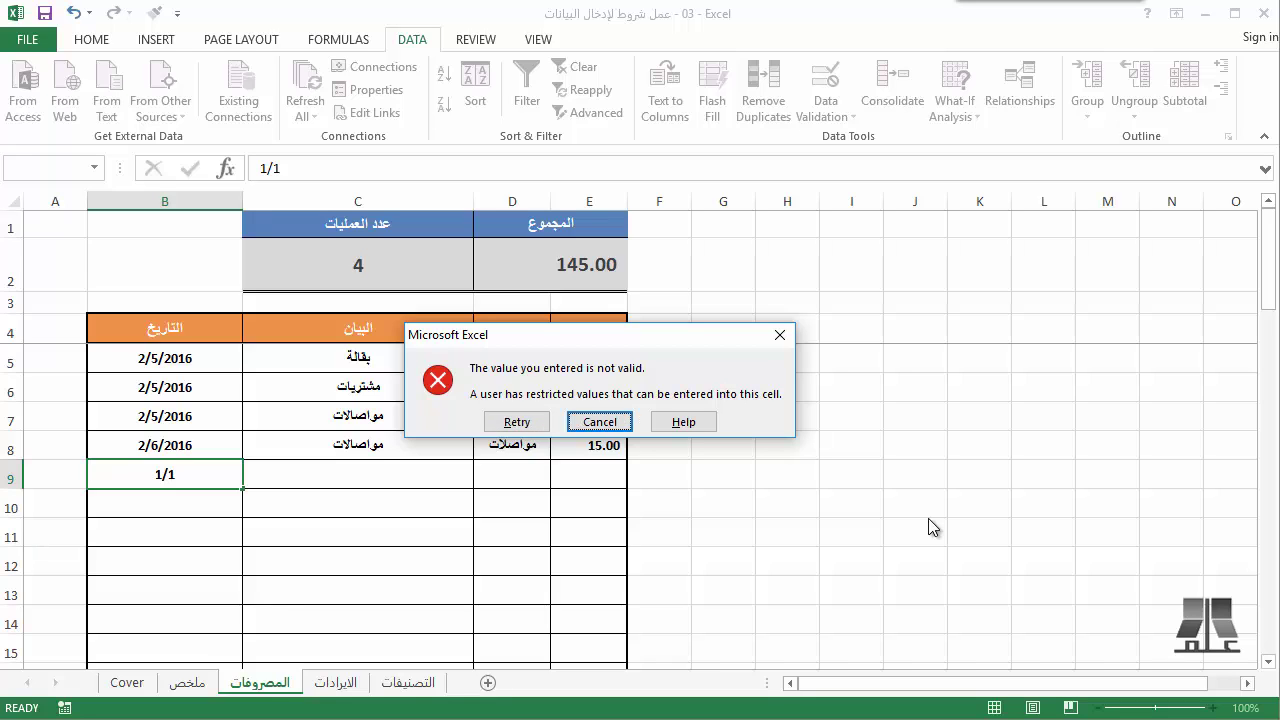
pyautogui.press('Return')
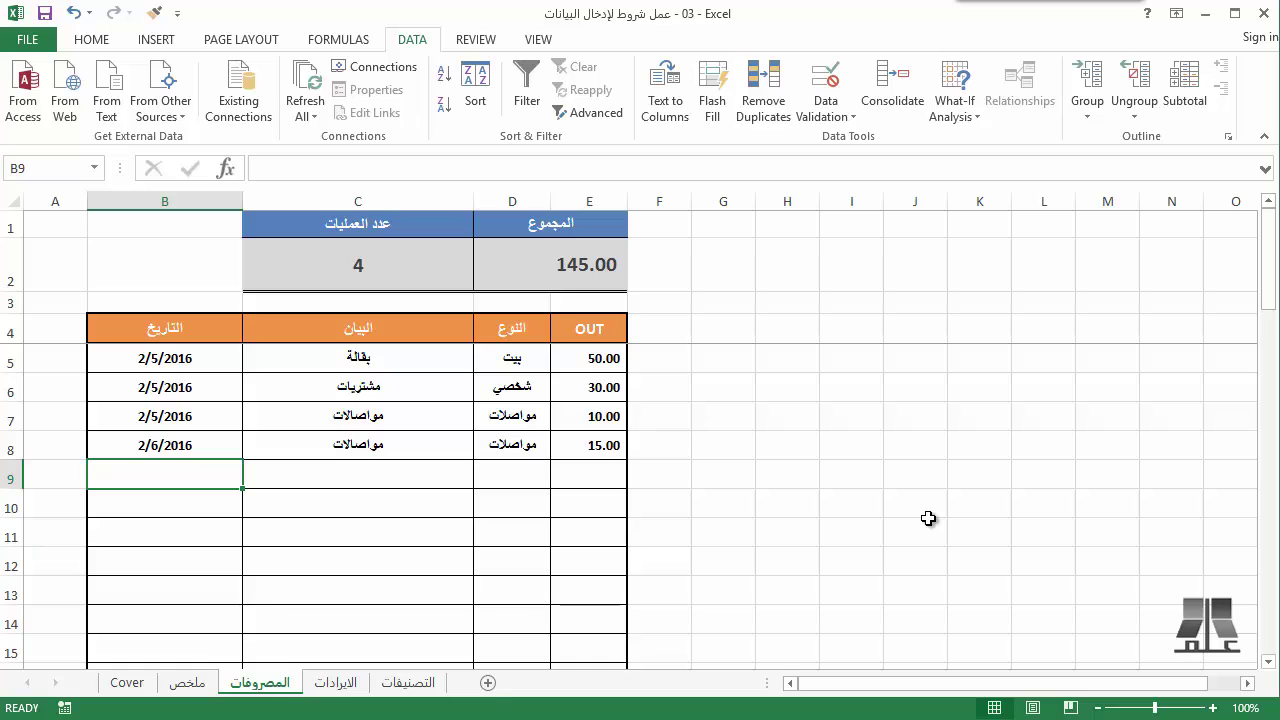
pyautogui.click(223, 358)
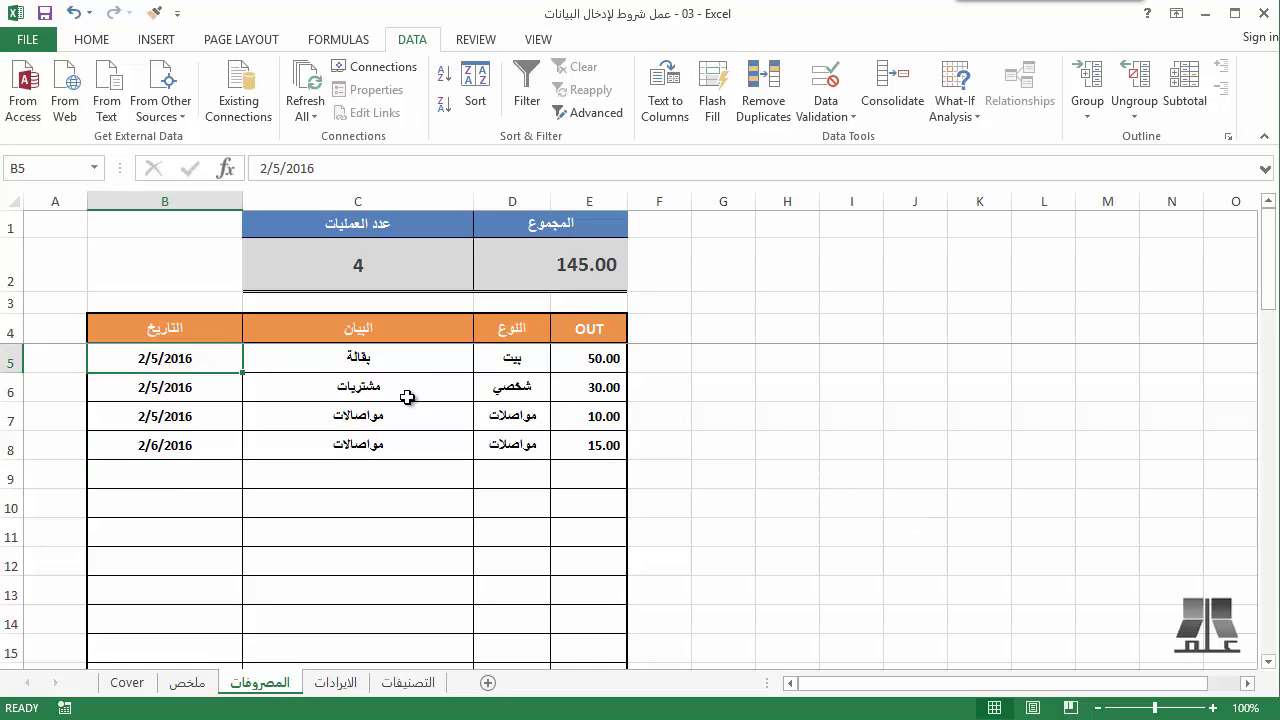
# - Change the date rule to greater than or equal to the start date
pyautogui.scroll(-14, 405, 395)
pyautogui.keyDown('shift'); pyautogui.click(163, 507); pyautogui.keyUp('shift')
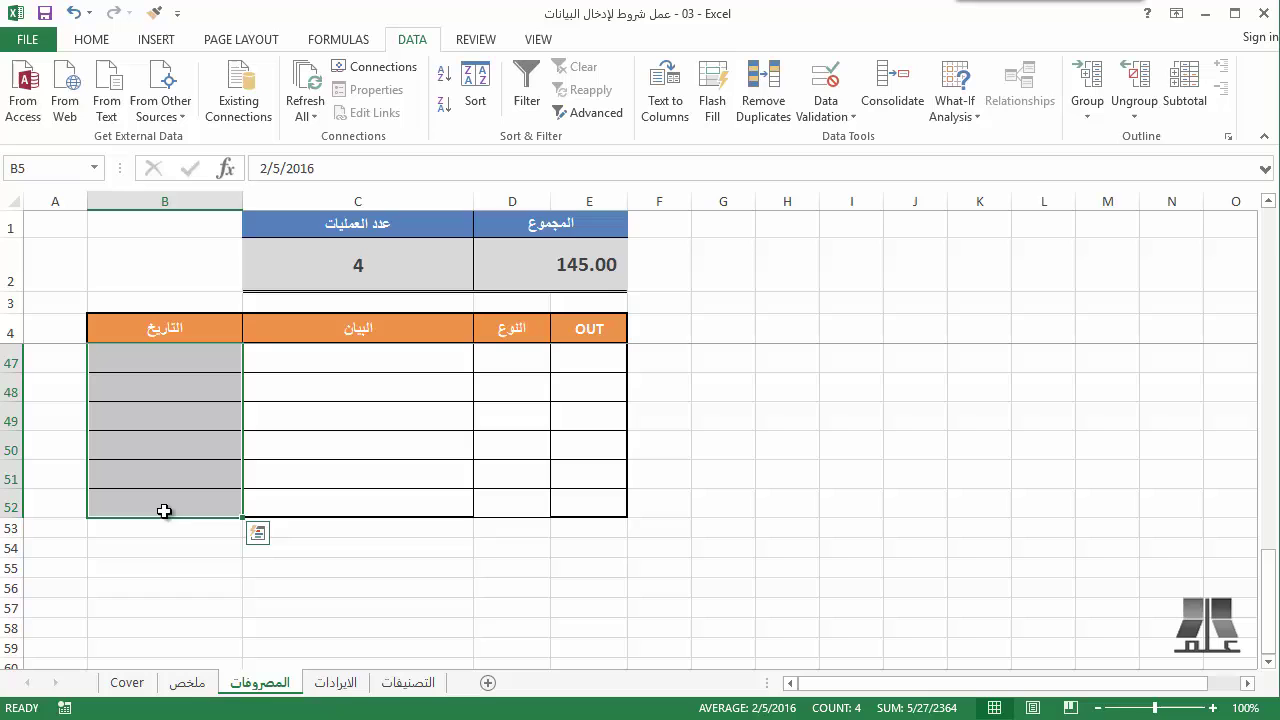
pyautogui.click(826, 80)
pyautogui.click(839, 251)
pyautogui.click(839, 251)
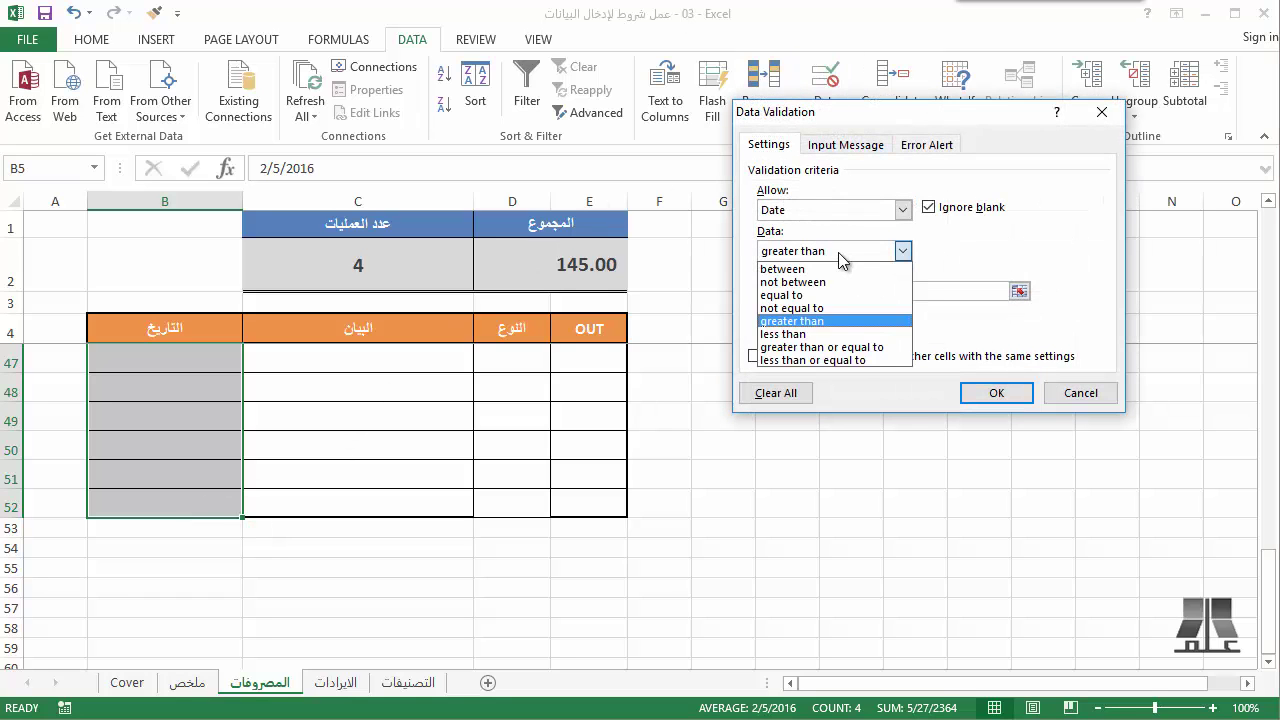
pyautogui.click(866, 345)
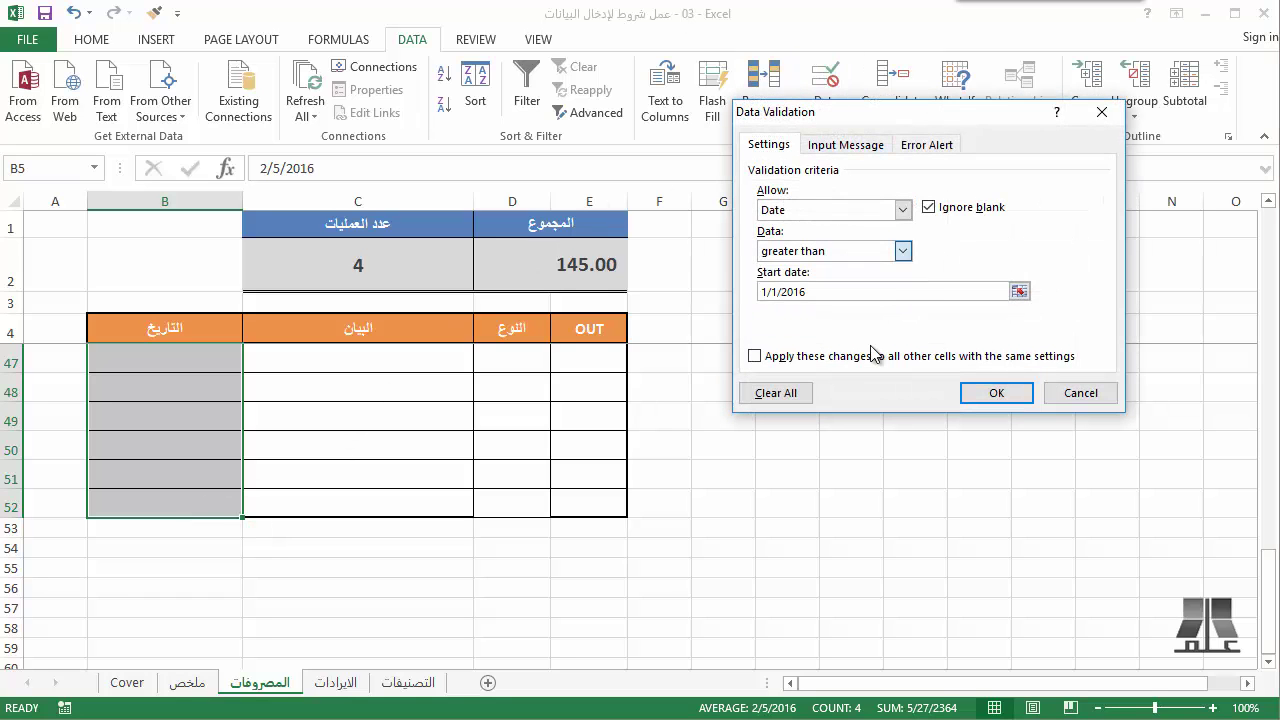
pyautogui.click(996, 392)
# - Enter 1/1 in B9, which the revised rule now accepts
pyautogui.scroll(14, 343, 520)
pyautogui.moveTo(165, 474); pyautogui.dragTo(212, 490)
pyautogui.click(212, 488)
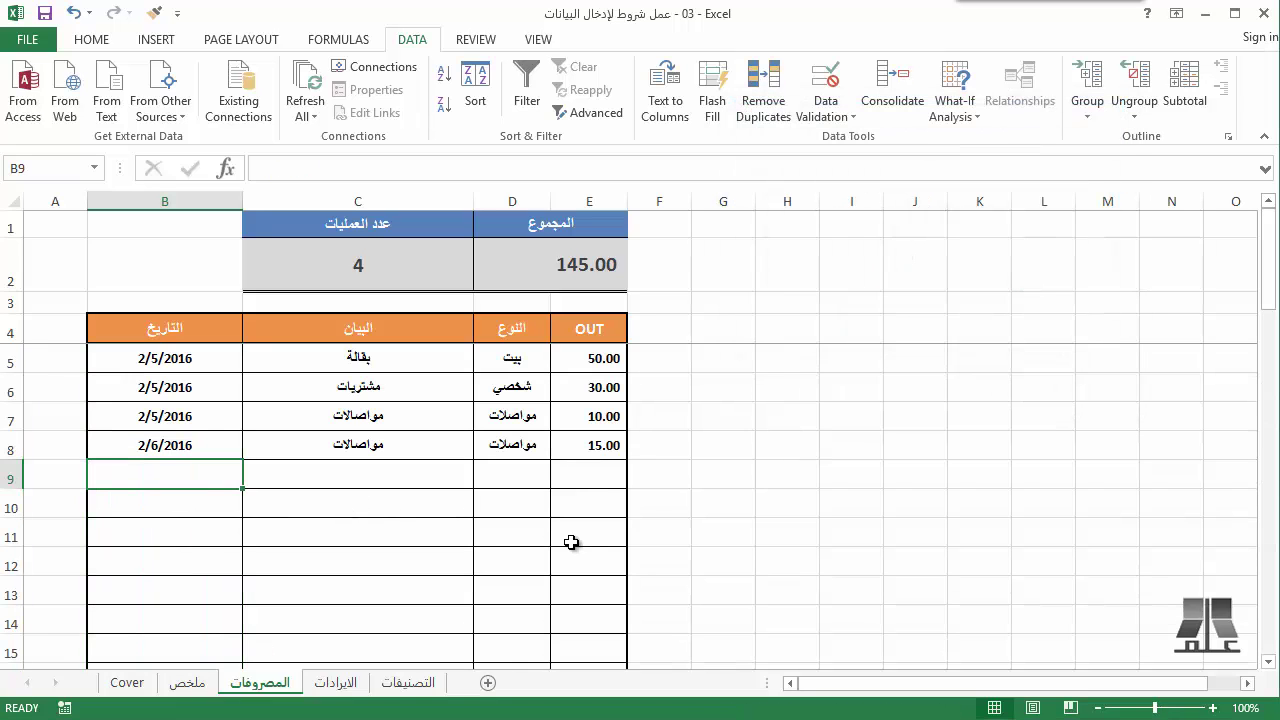
pyautogui.write('1/1')
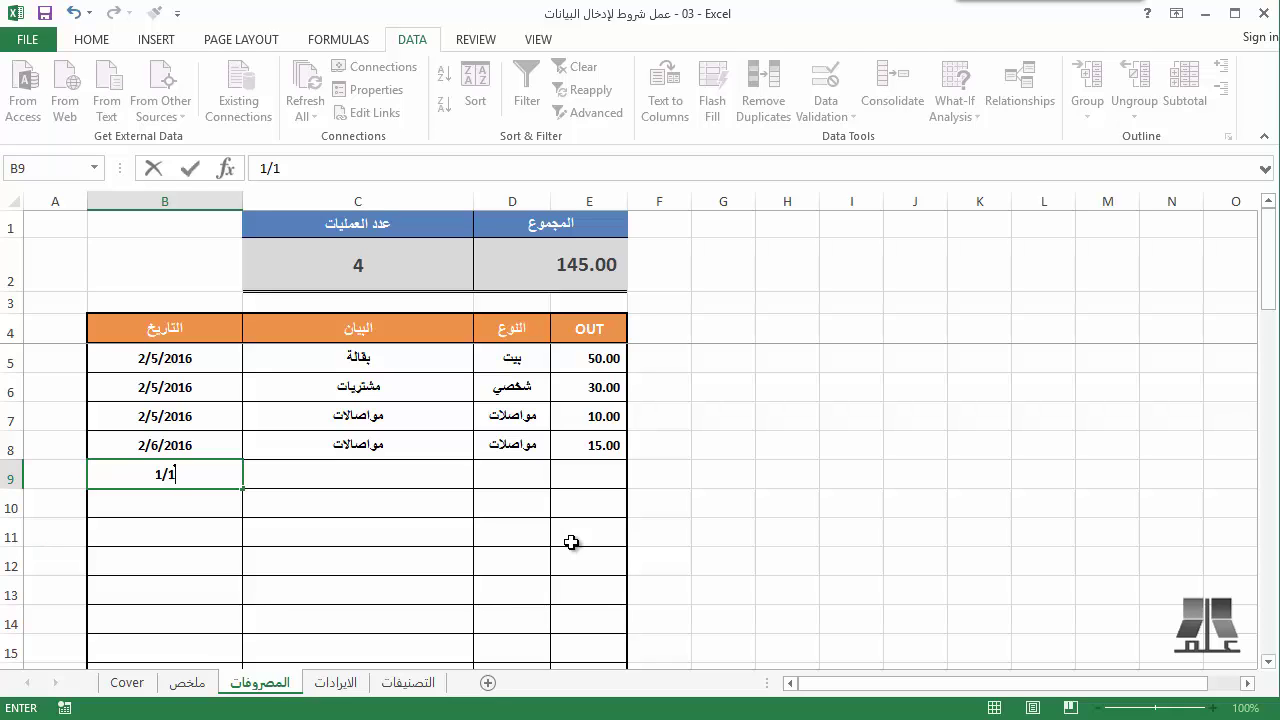
pyautogui.hotkey('ctrl', 'Return')
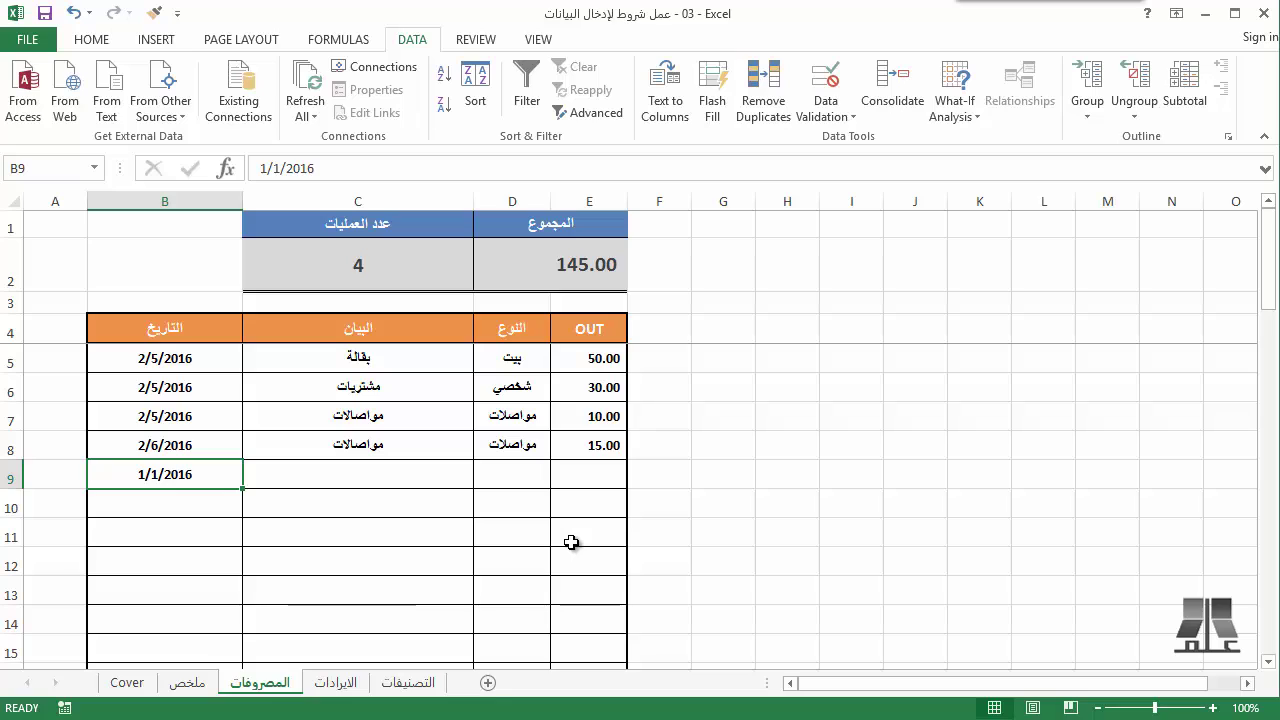
pyautogui.press('Return')
# - In B10, 12/31/2015 is rejected and 2/4/2016 accepted; then clear B9:E11
pyautogui.write('12/')
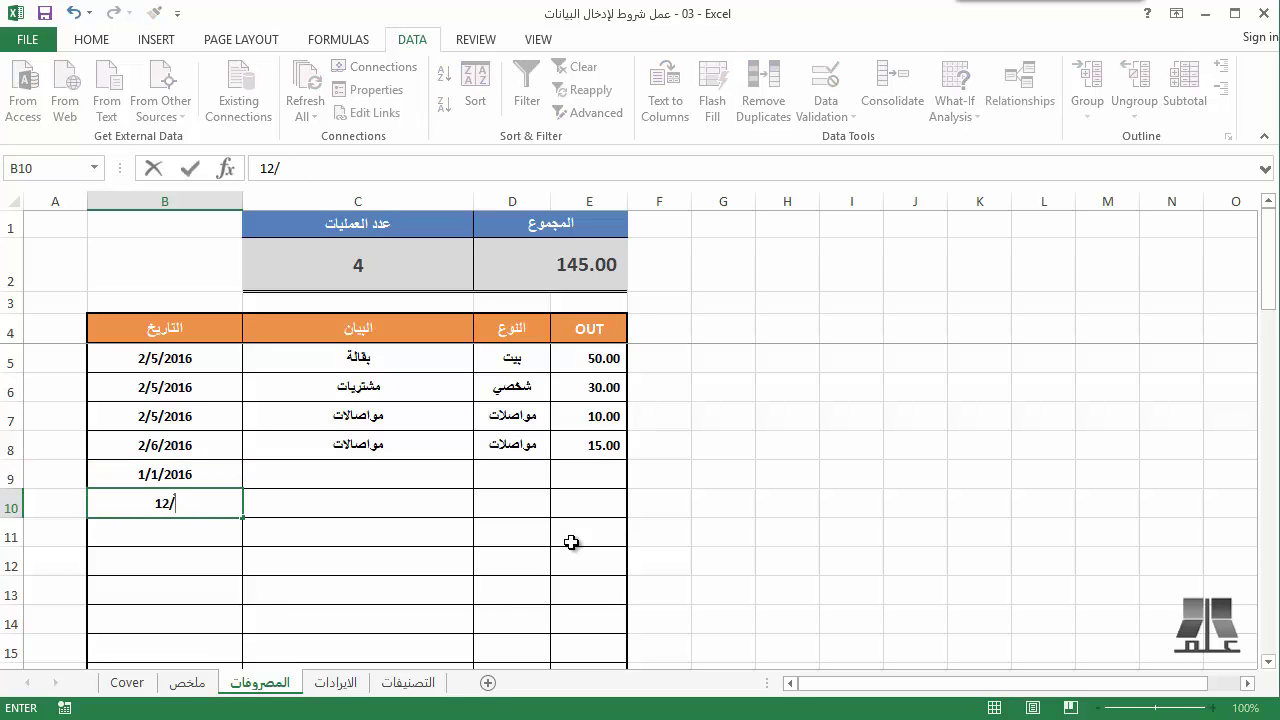
pyautogui.write('31/')
pyautogui.write('2015')
pyautogui.press('Return')
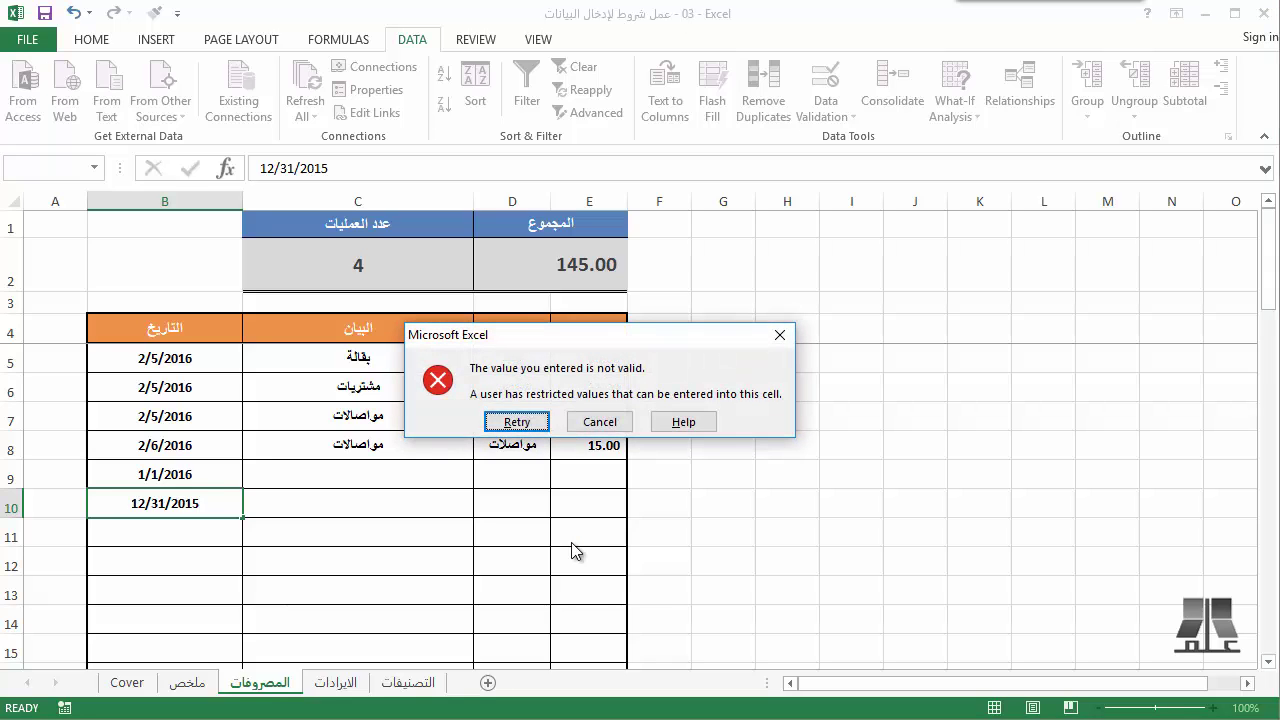
pyautogui.press('Tab')
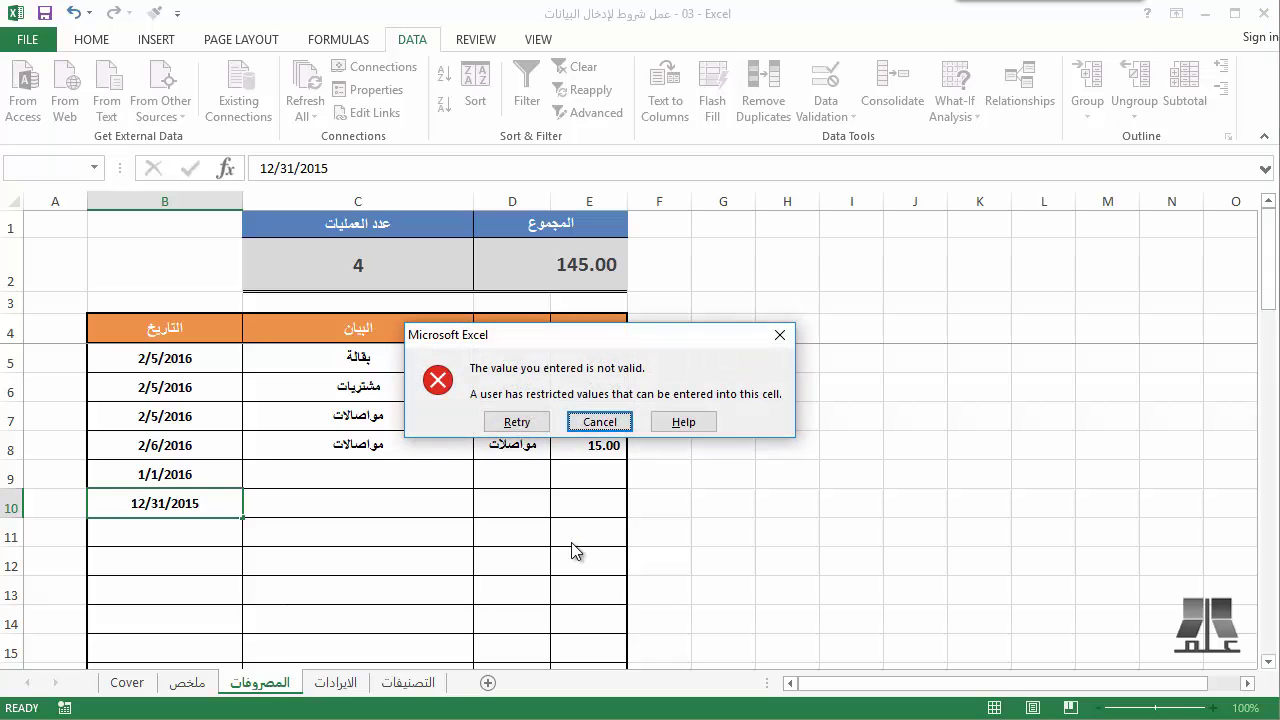
pyautogui.press('Return')
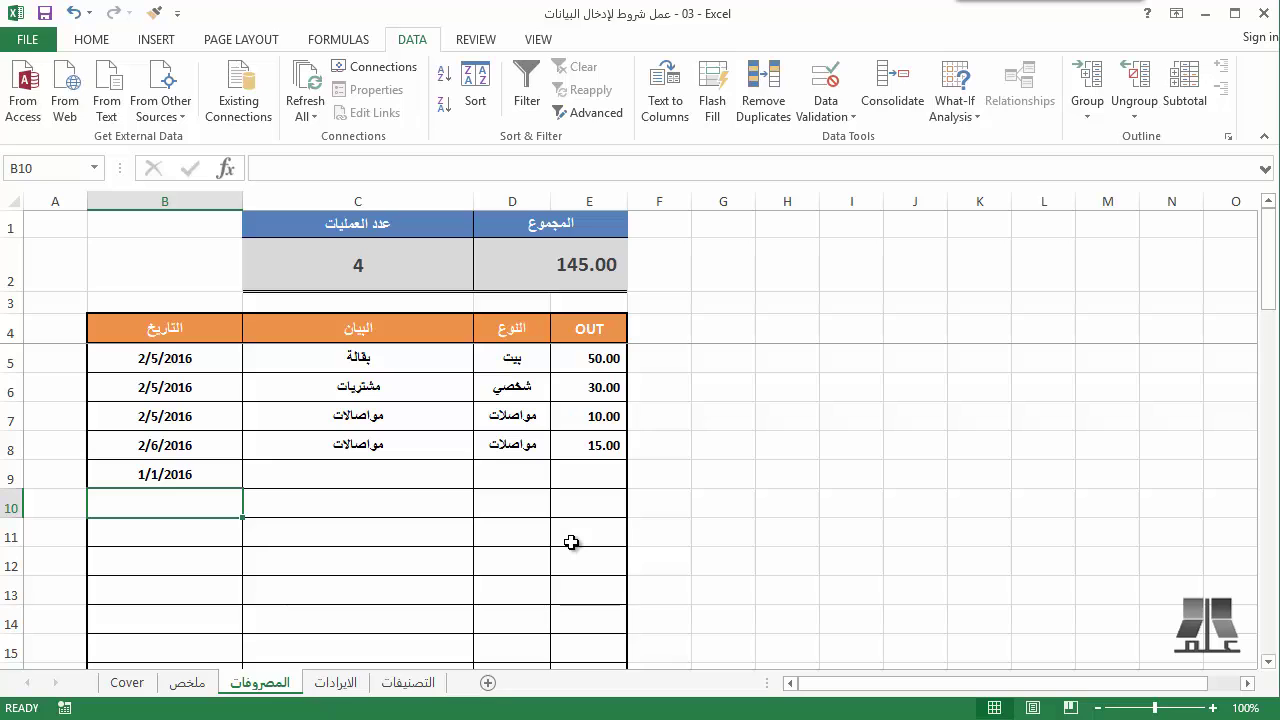
pyautogui.write('2/4/2016')
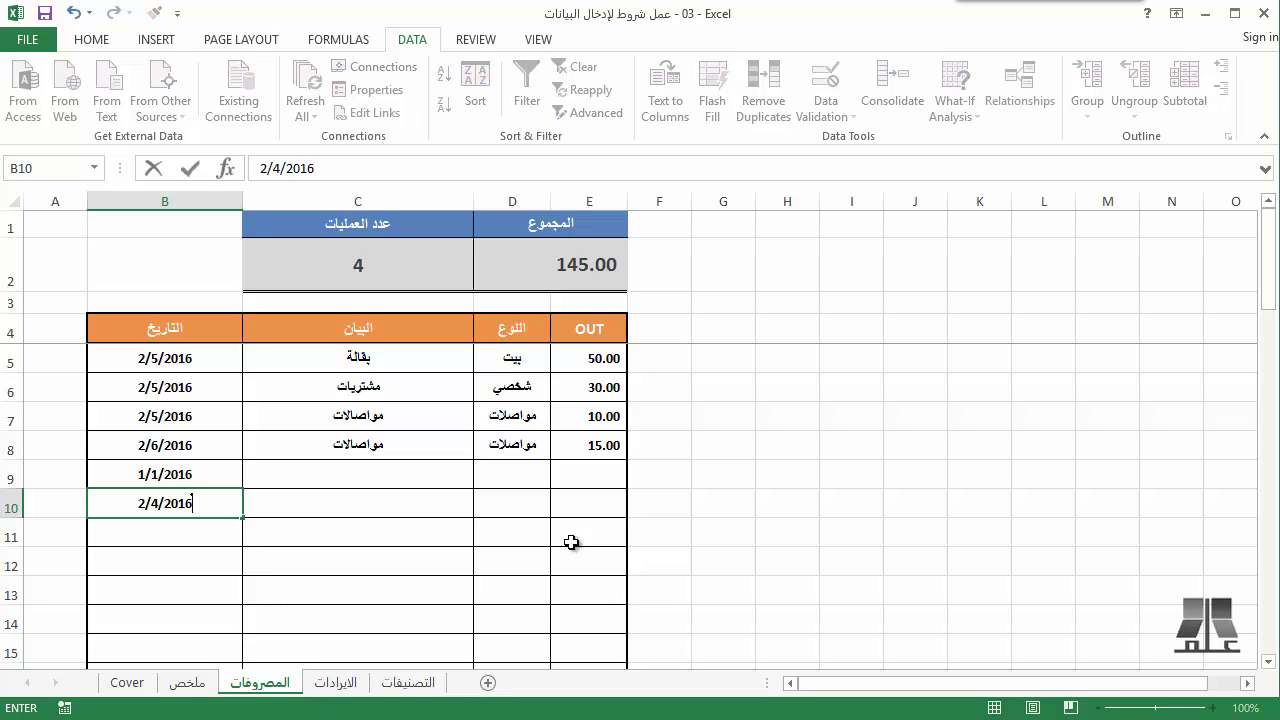
pyautogui.press('Return')
pyautogui.moveTo(199, 472); pyautogui.dragTo(585, 523)
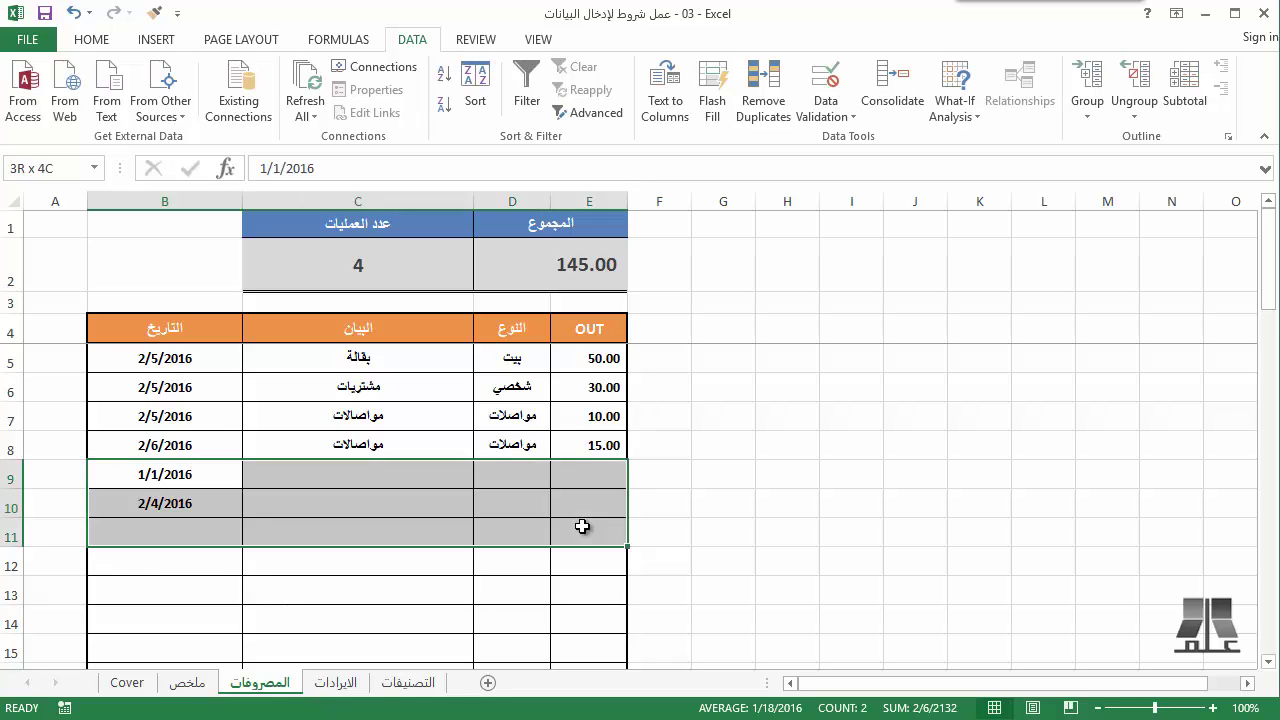
pyautogui.press('Delete')
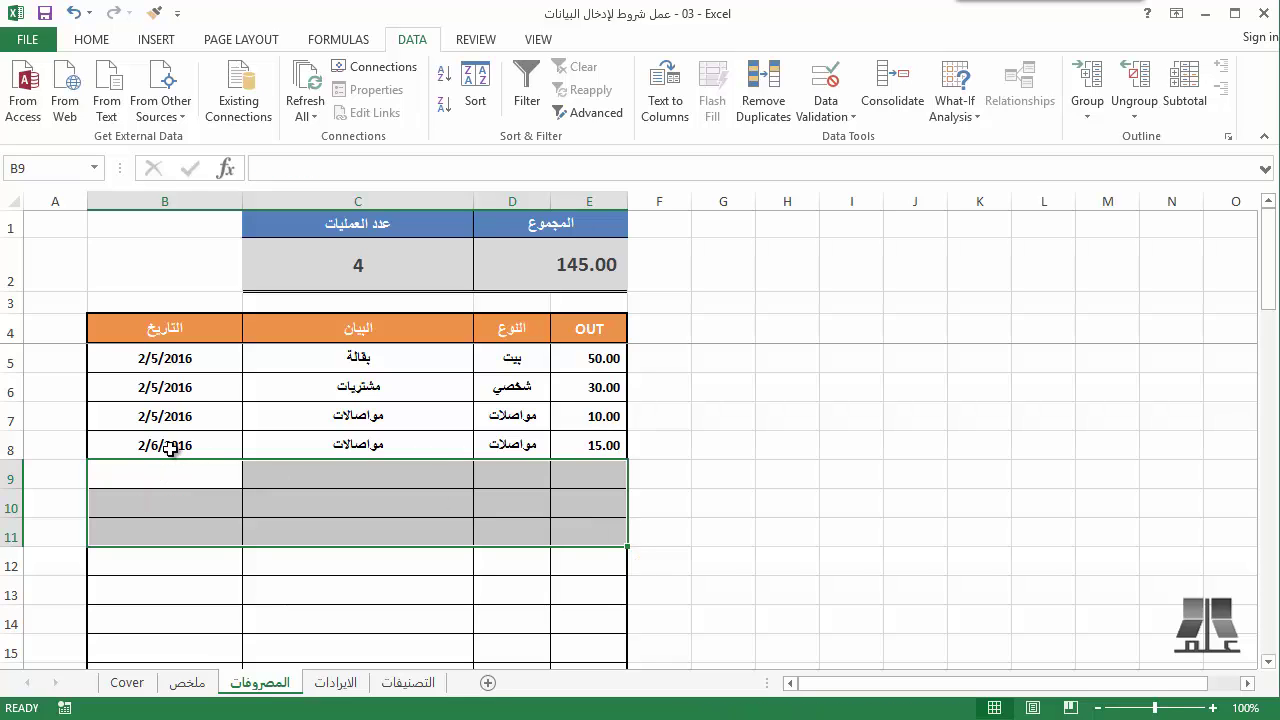
# - Select the description column from C5 downward
pyautogui.click(258, 420)
pyautogui.click(386, 331)
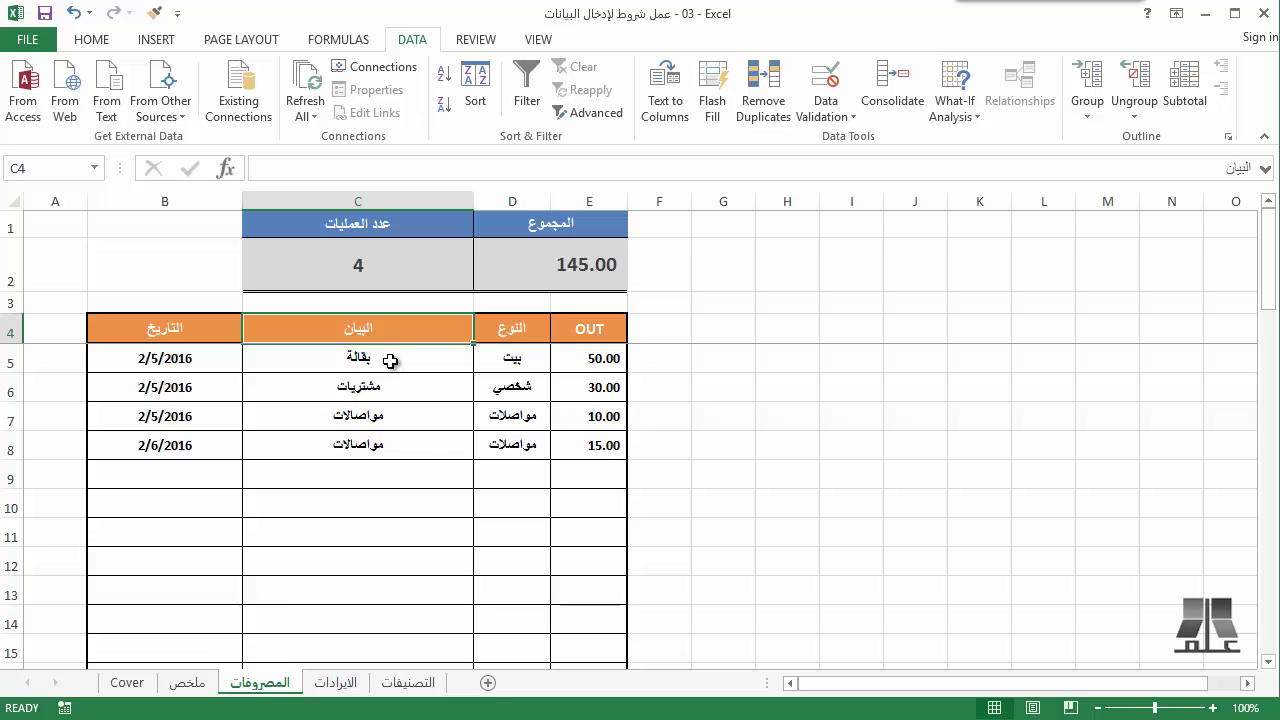
pyautogui.click(424, 366)
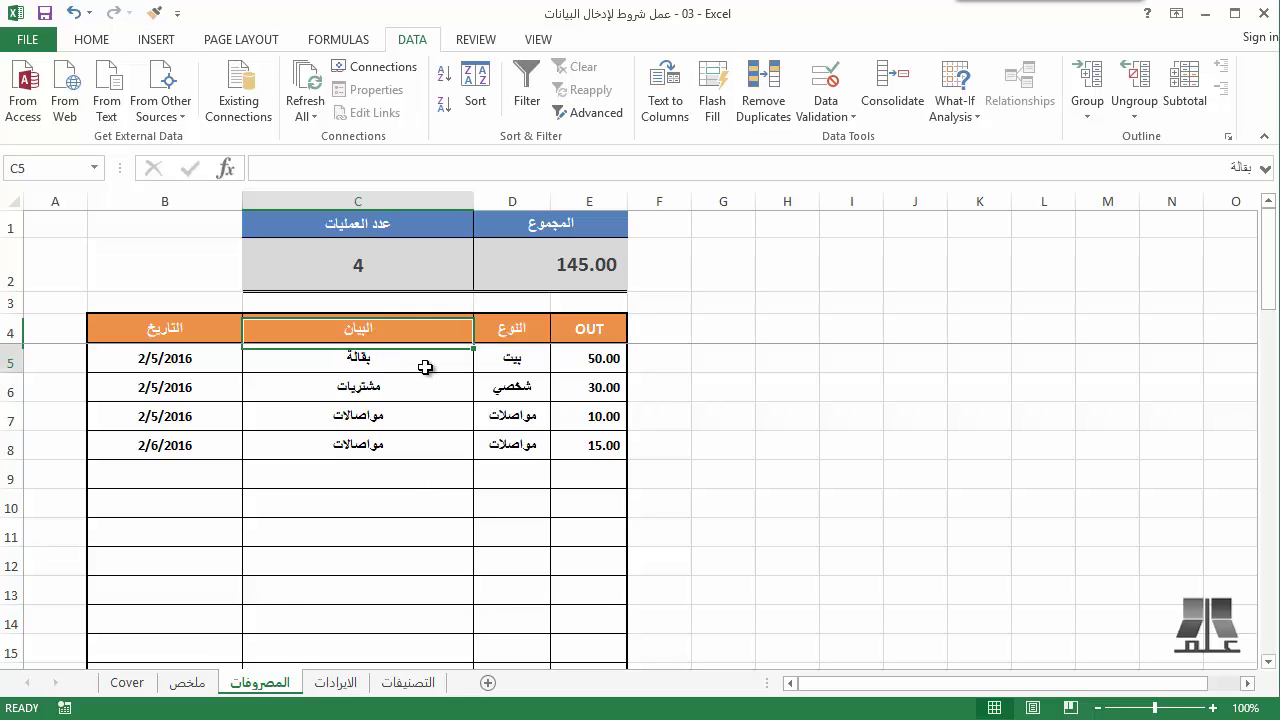
pyautogui.moveTo(429, 421); pyautogui.dragTo(409, 705)
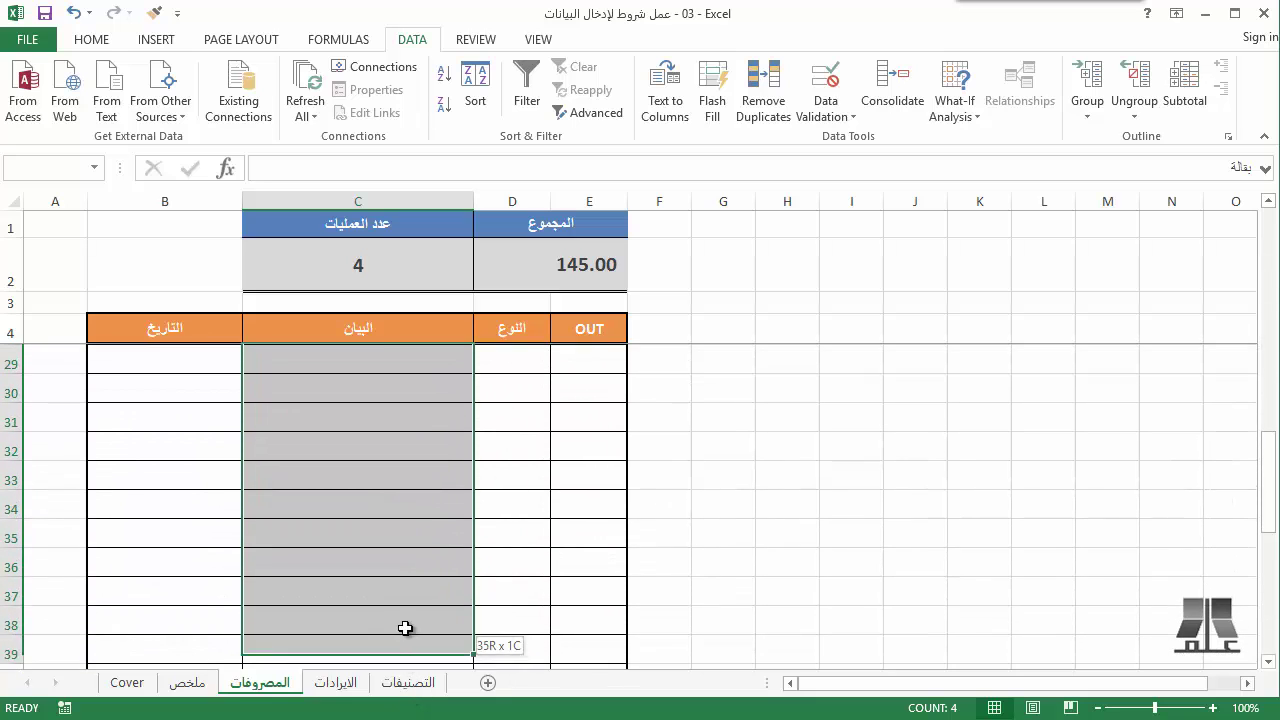
pyautogui.moveTo(409, 705); pyautogui.dragTo(400, 613)
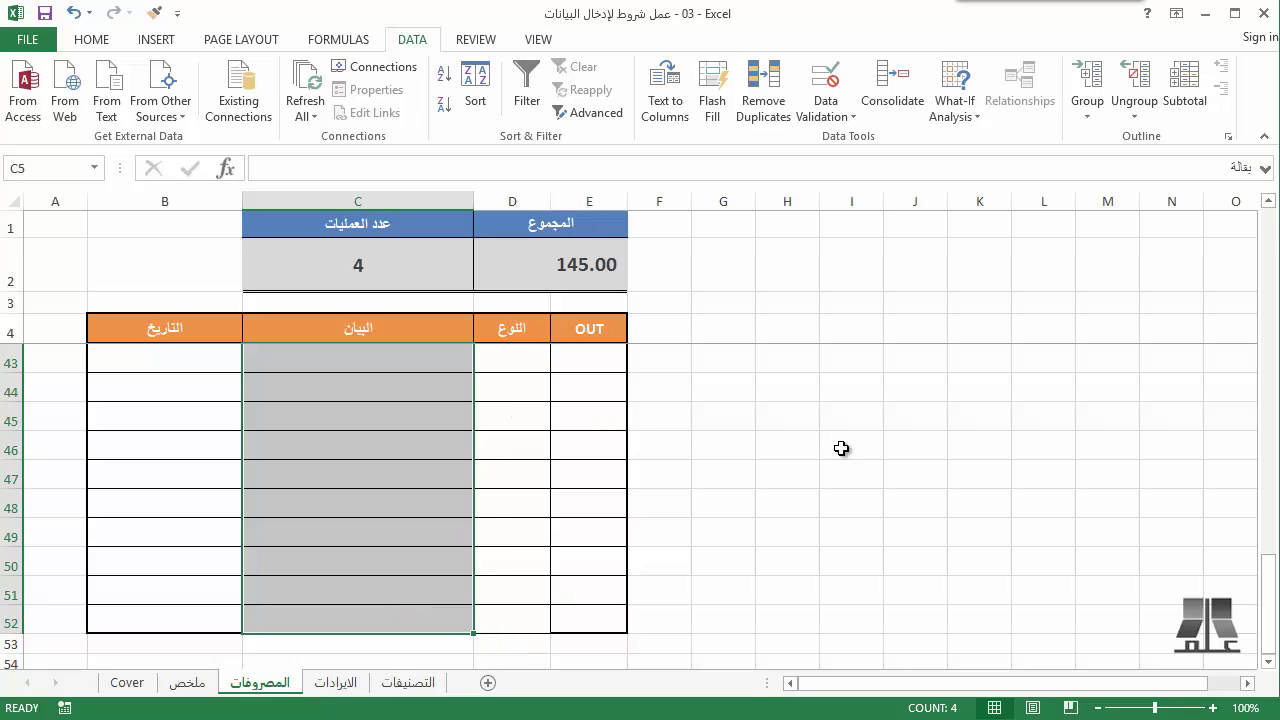
# - Add a Text length rule between 3 and 50 characters and apply it
pyautogui.press('alt')
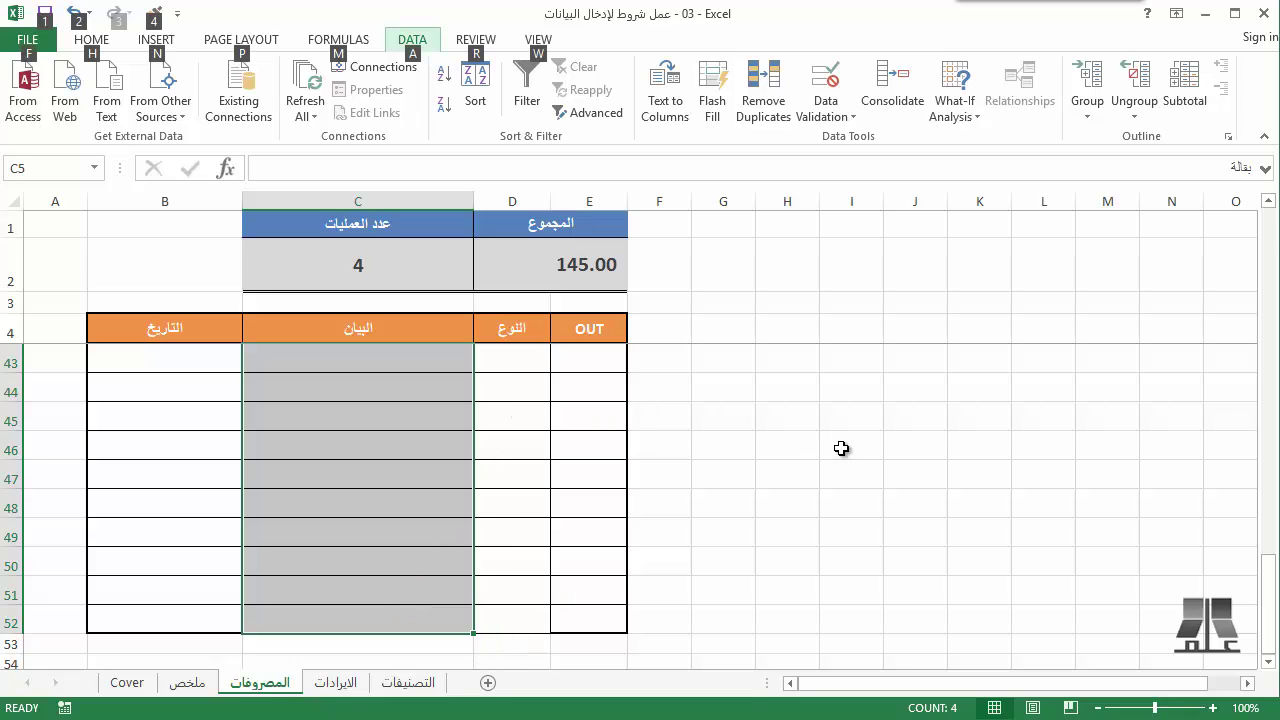
pyautogui.press('a')
pyautogui.press('v')
pyautogui.press('v')
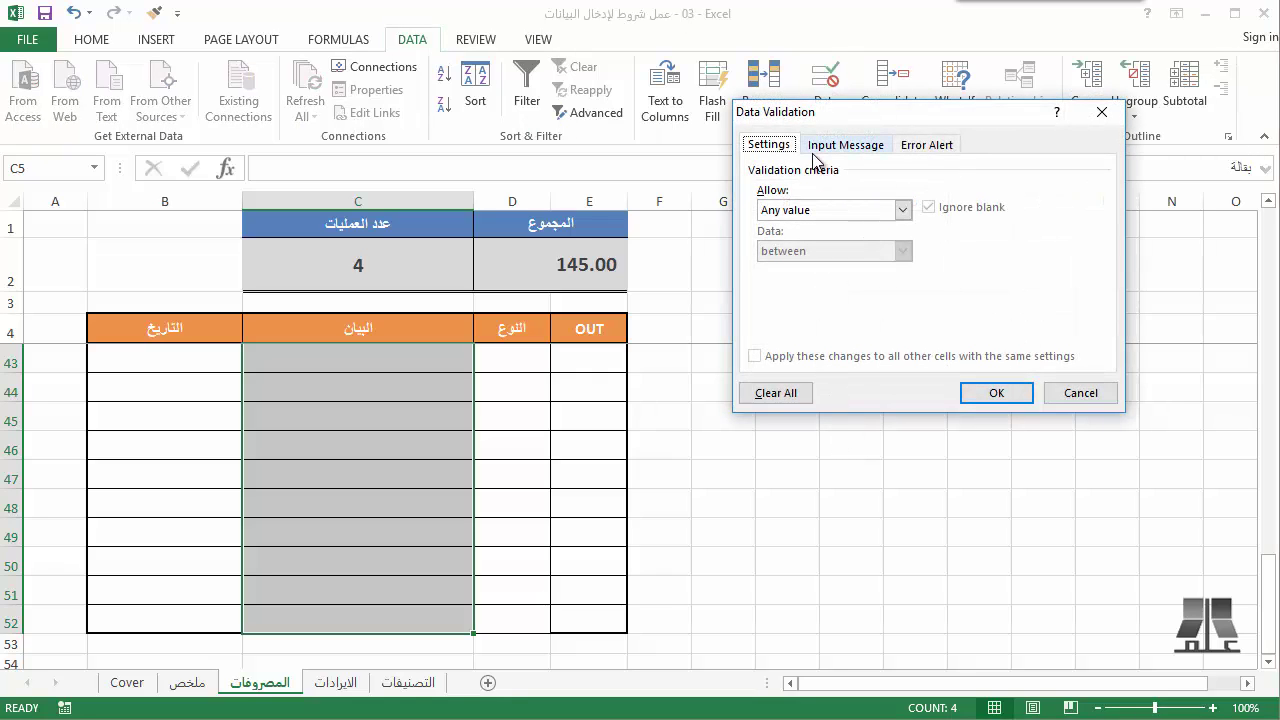
pyautogui.click(826, 210)
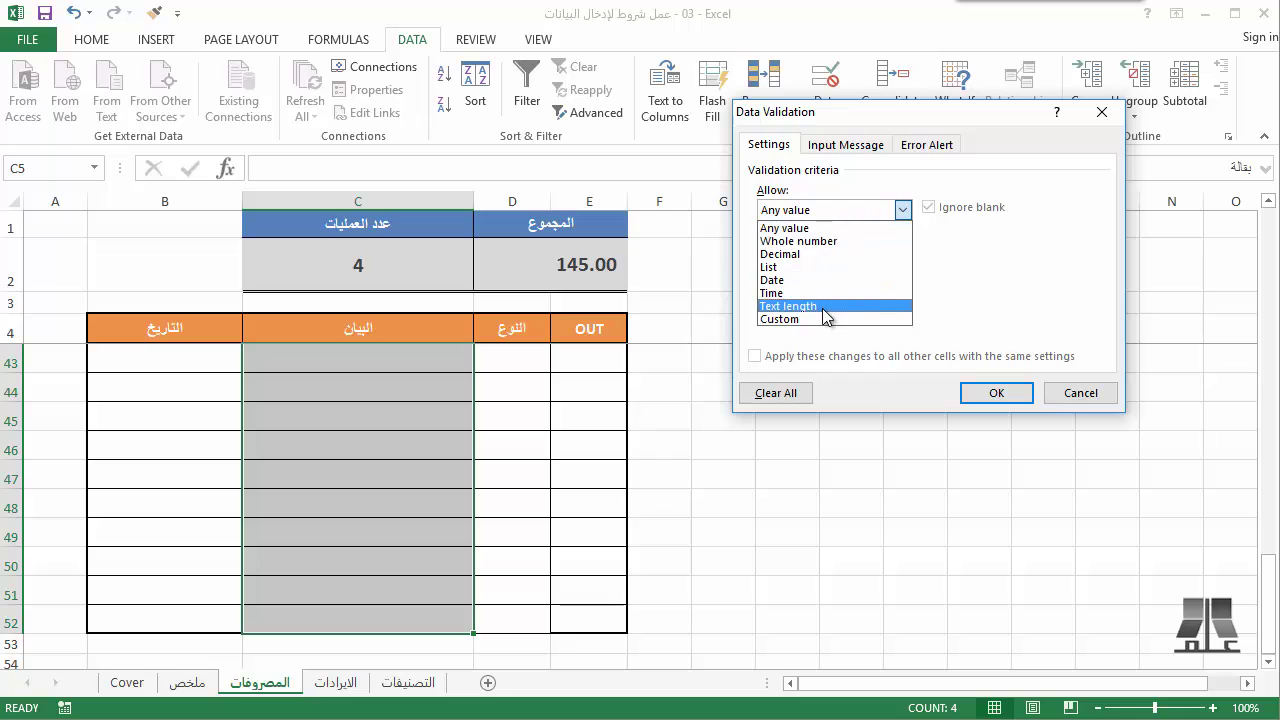
pyautogui.click(789, 306)
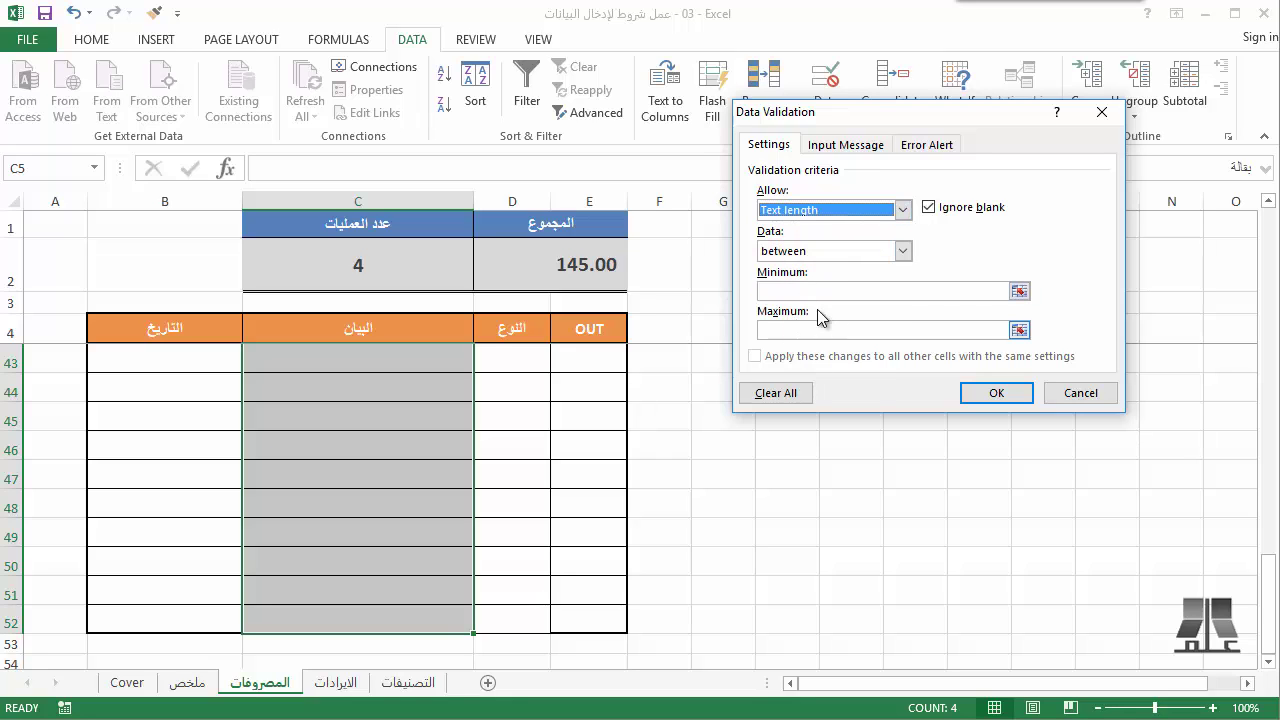
pyautogui.click(810, 330)
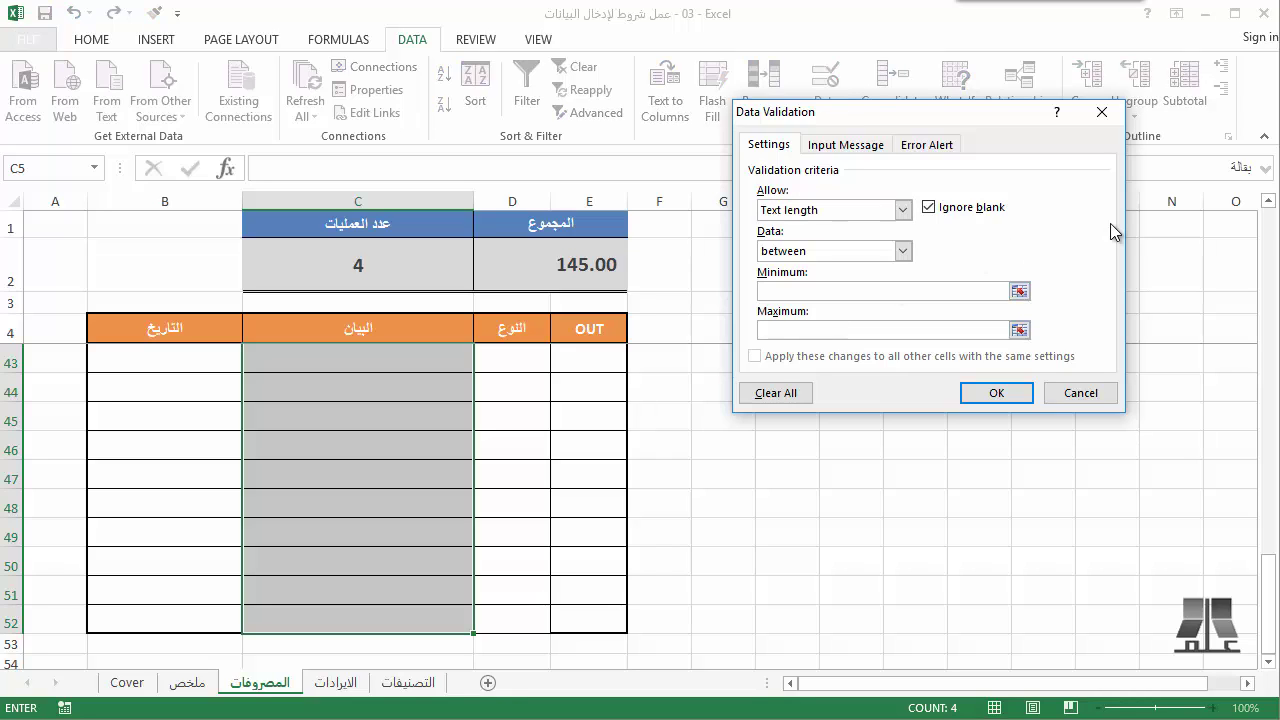
pyautogui.write('50')
pyautogui.write('3')
pyautogui.click(868, 149)
pyautogui.click(915, 147)
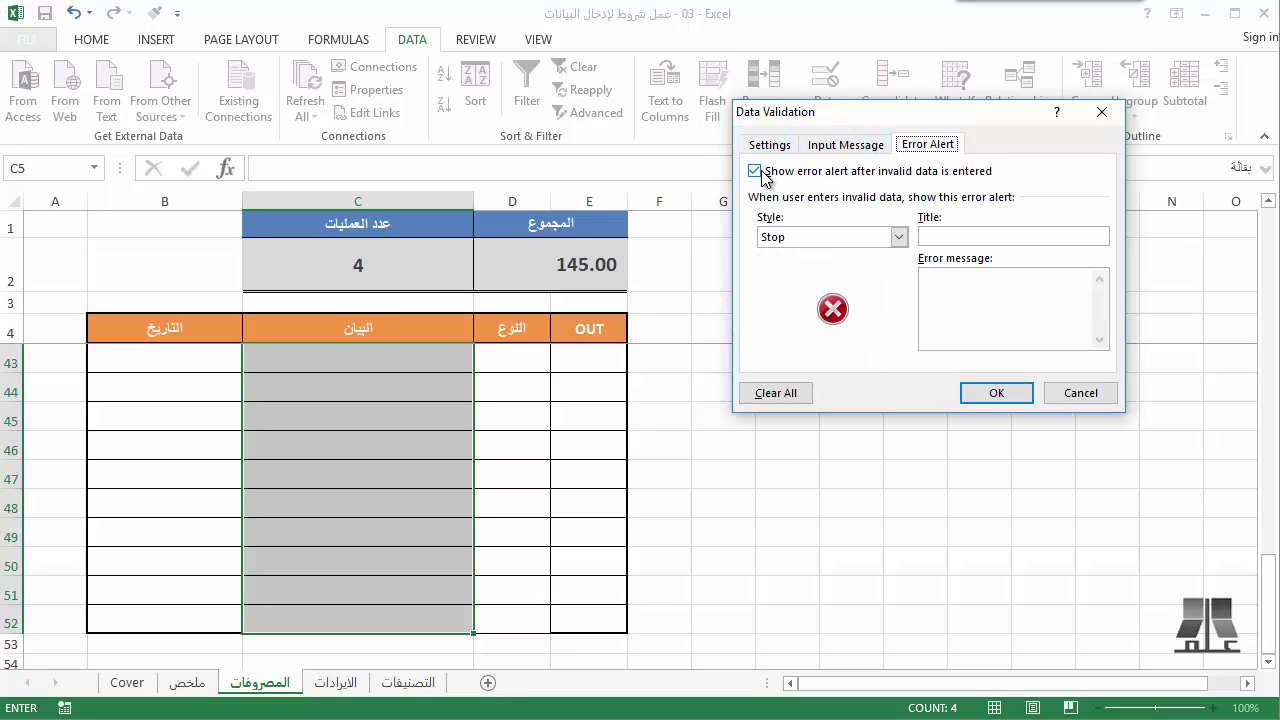
pyautogui.click(845, 146)
pyautogui.click(778, 146)
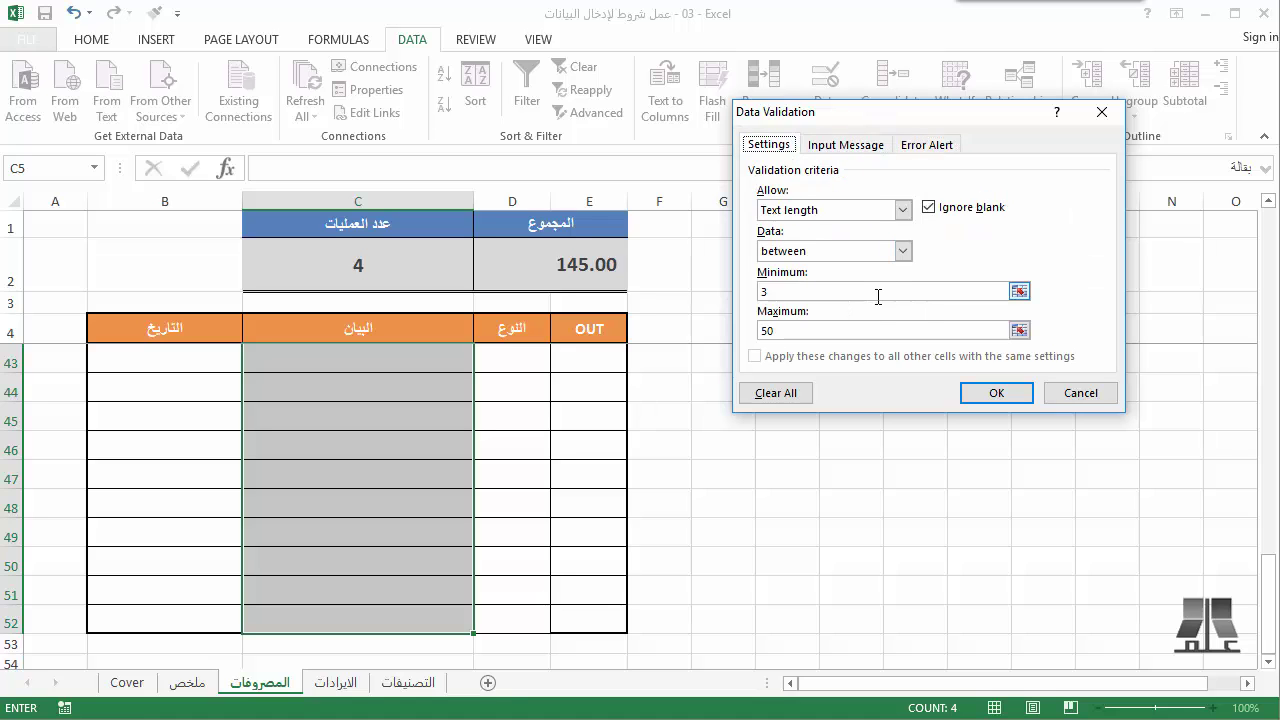
pyautogui.click(996, 393)
# - In C9, 'مل' is rejected and 'ملل' accepted; then delete the test entry
pyautogui.scroll(5, 480, 395)
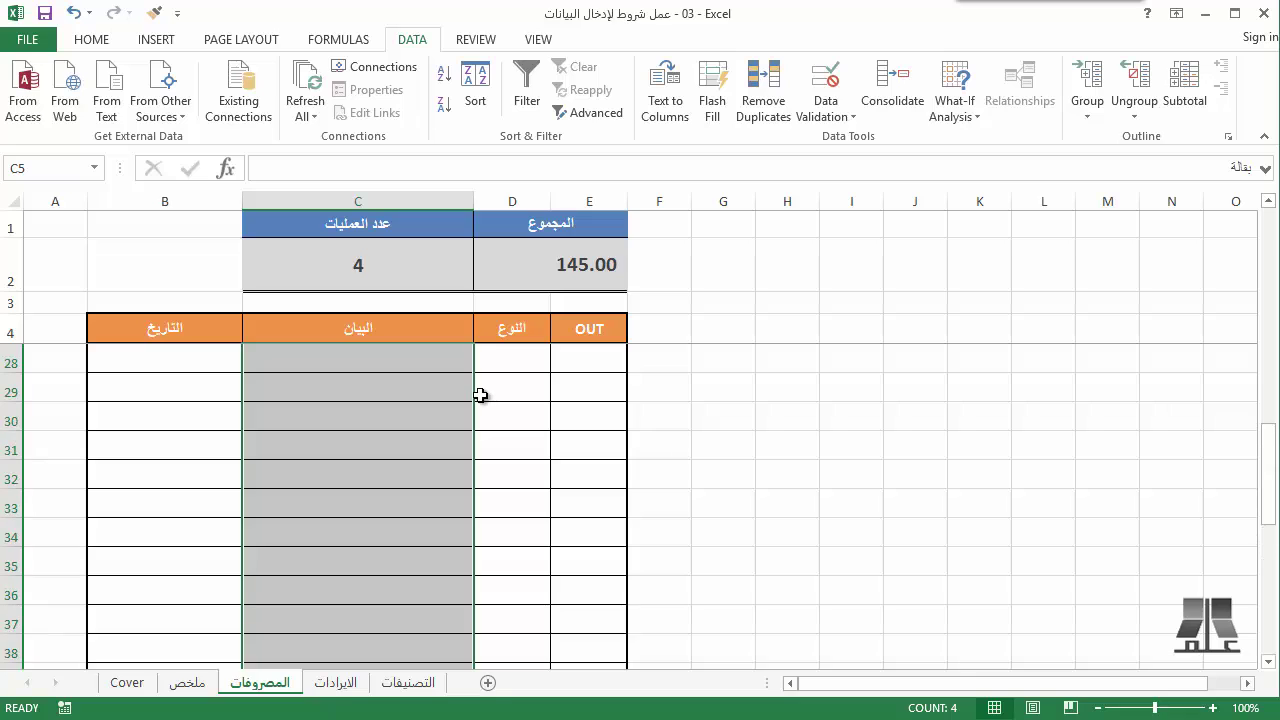
pyautogui.scroll(6, 480, 395)
pyautogui.scroll(2, 480, 395)
pyautogui.click(466, 471)
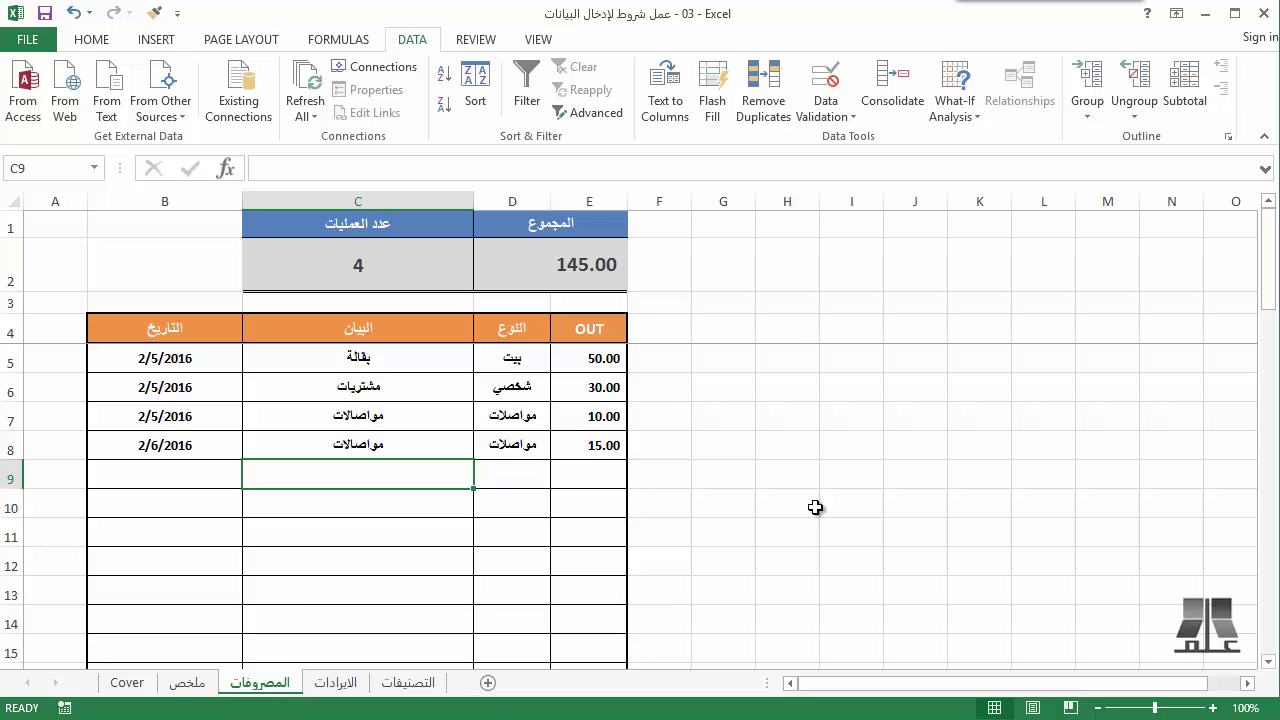
pyautogui.write('مل')
pyautogui.press('Return')
pyautogui.press('Tab')
pyautogui.press('Return')
pyautogui.write('ملل')
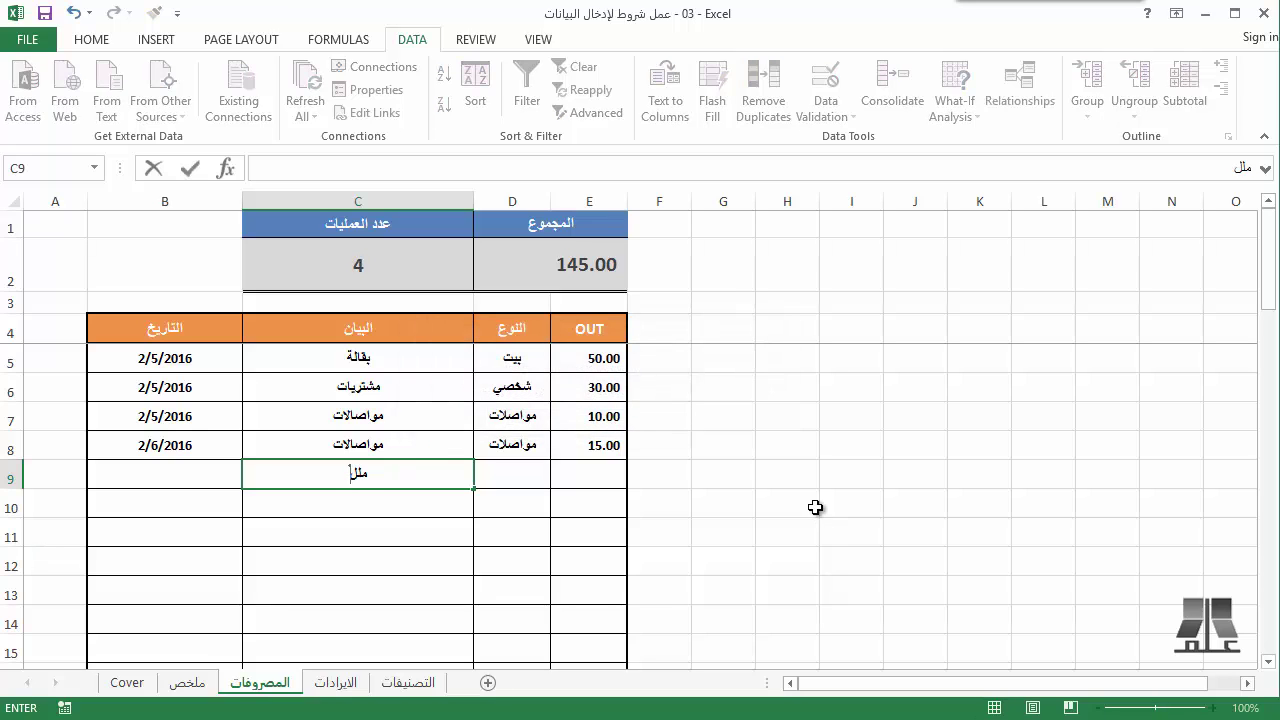
pyautogui.press('Return')
pyautogui.press('Up')
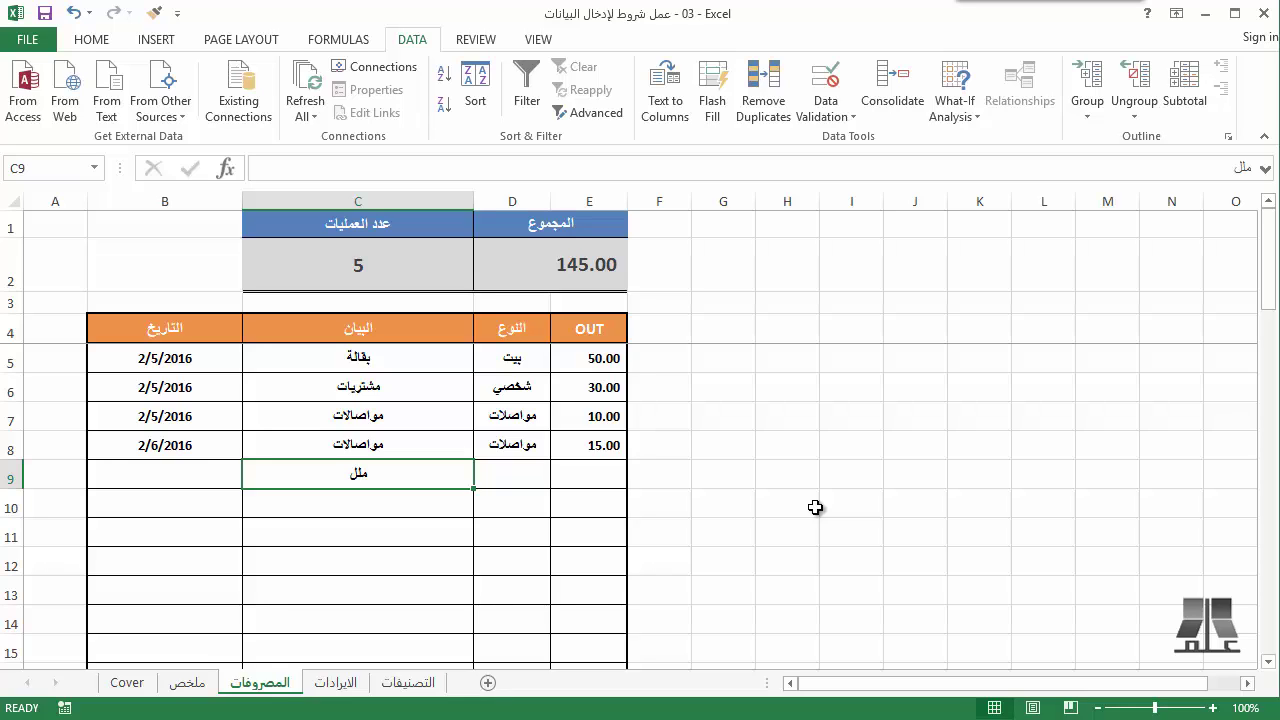
pyautogui.press('Delete')
# - Enter =REPT("a",51) in C9; it is rejected, so choose Retry
pyautogui.write('=')
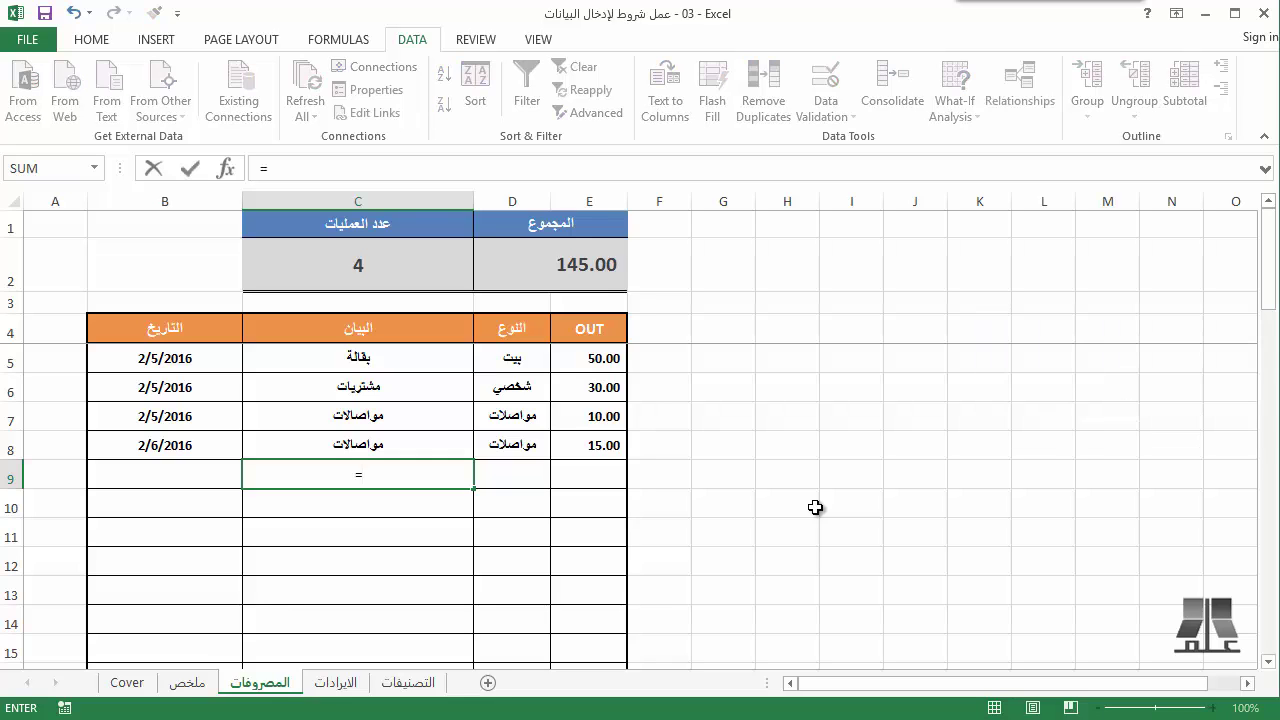
pyautogui.write('re')
pyautogui.press('Down')
pyautogui.press('Down')
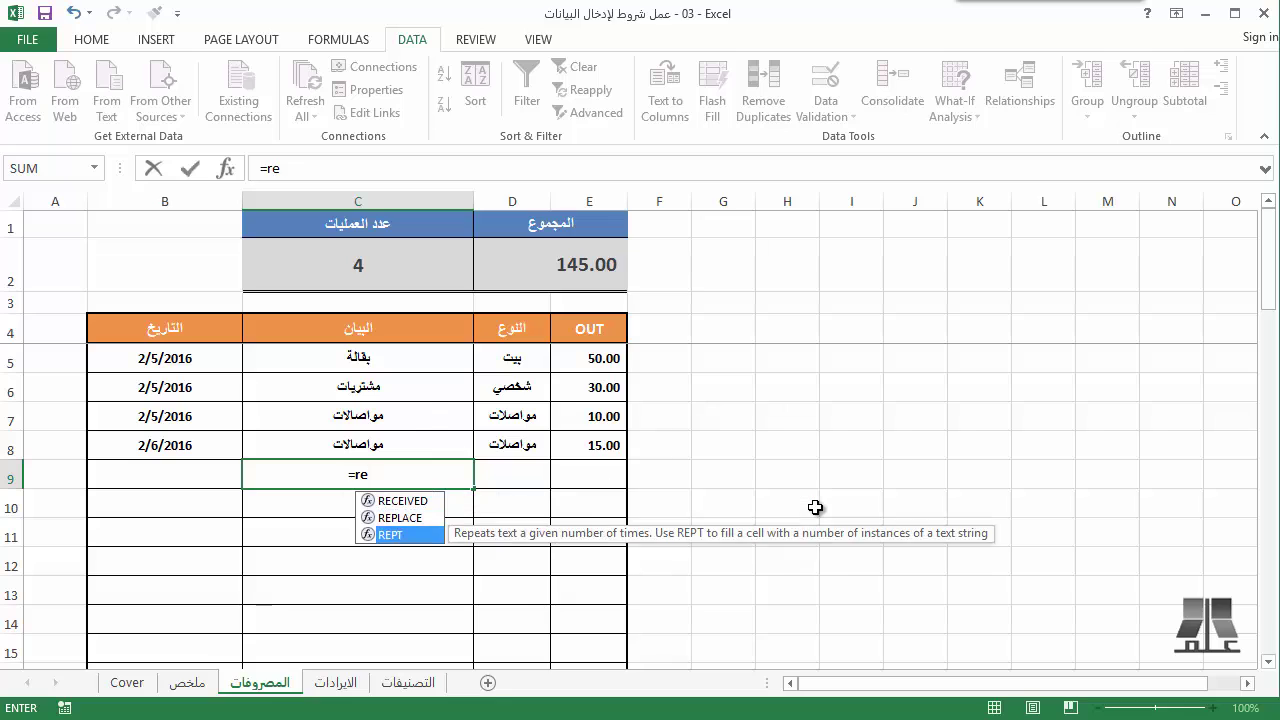
pyautogui.press('Tab')
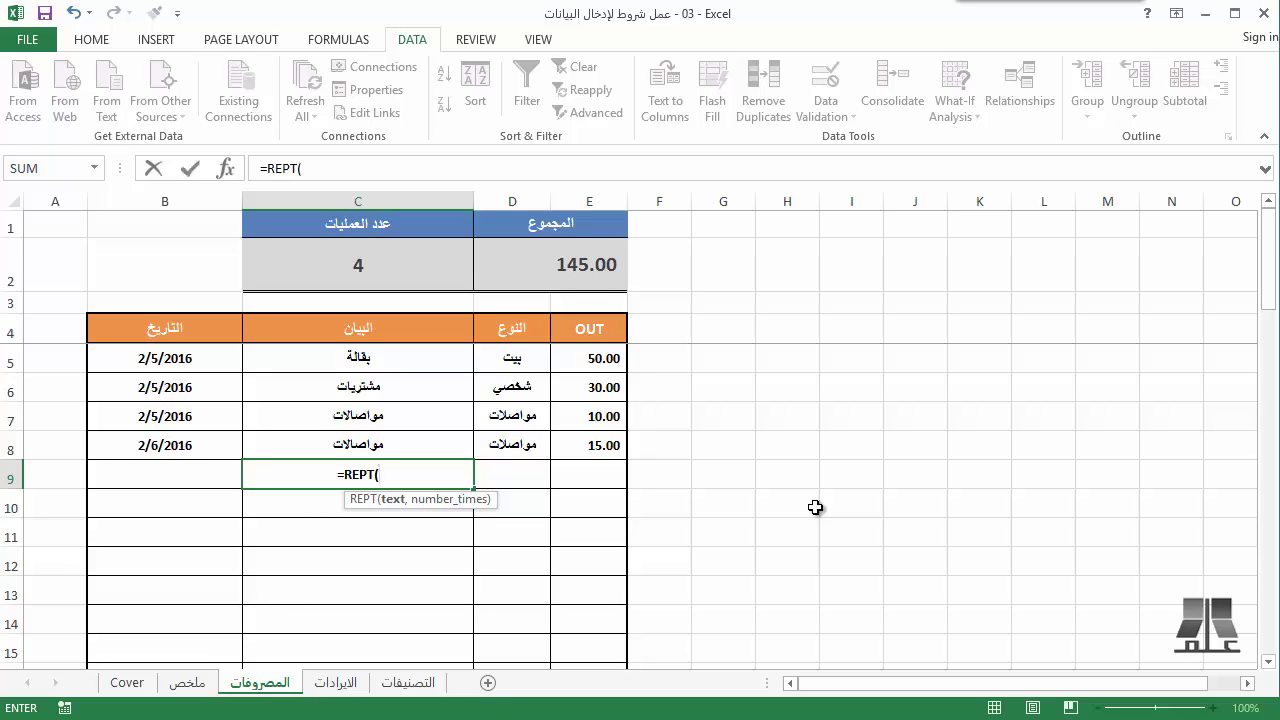
pyautogui.write('""')
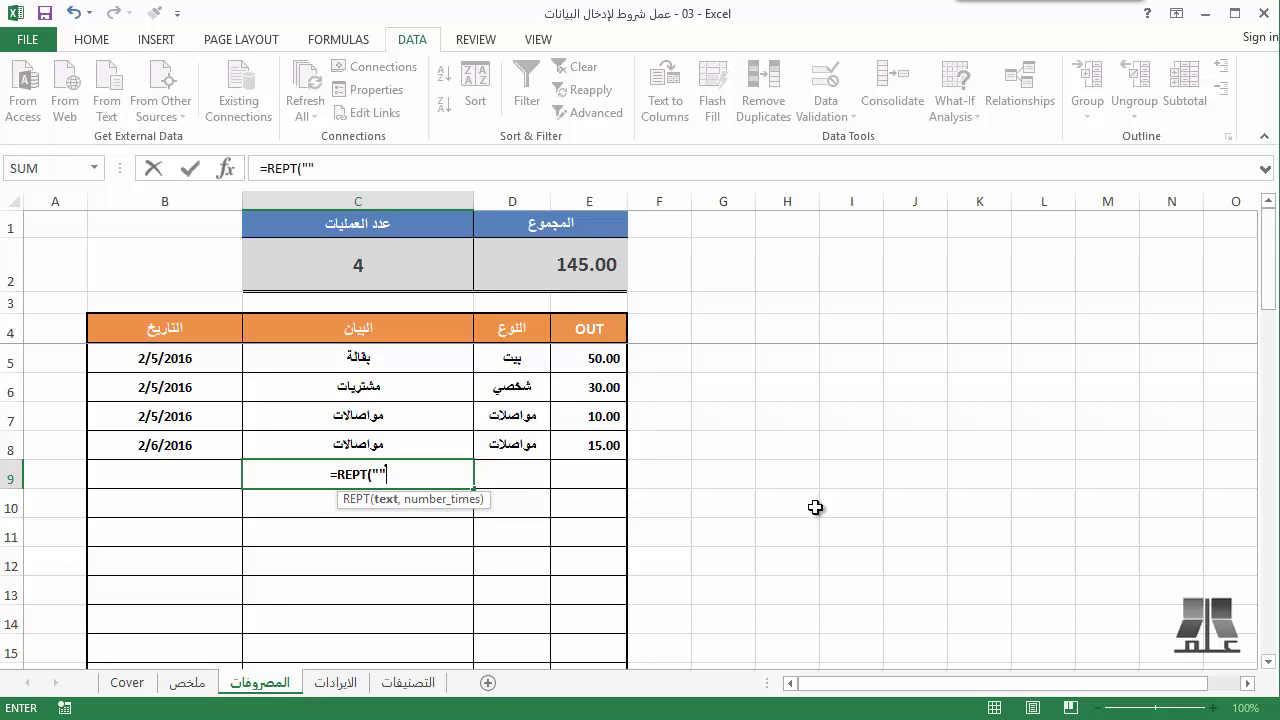
pyautogui.write('a')
pyautogui.write(',')
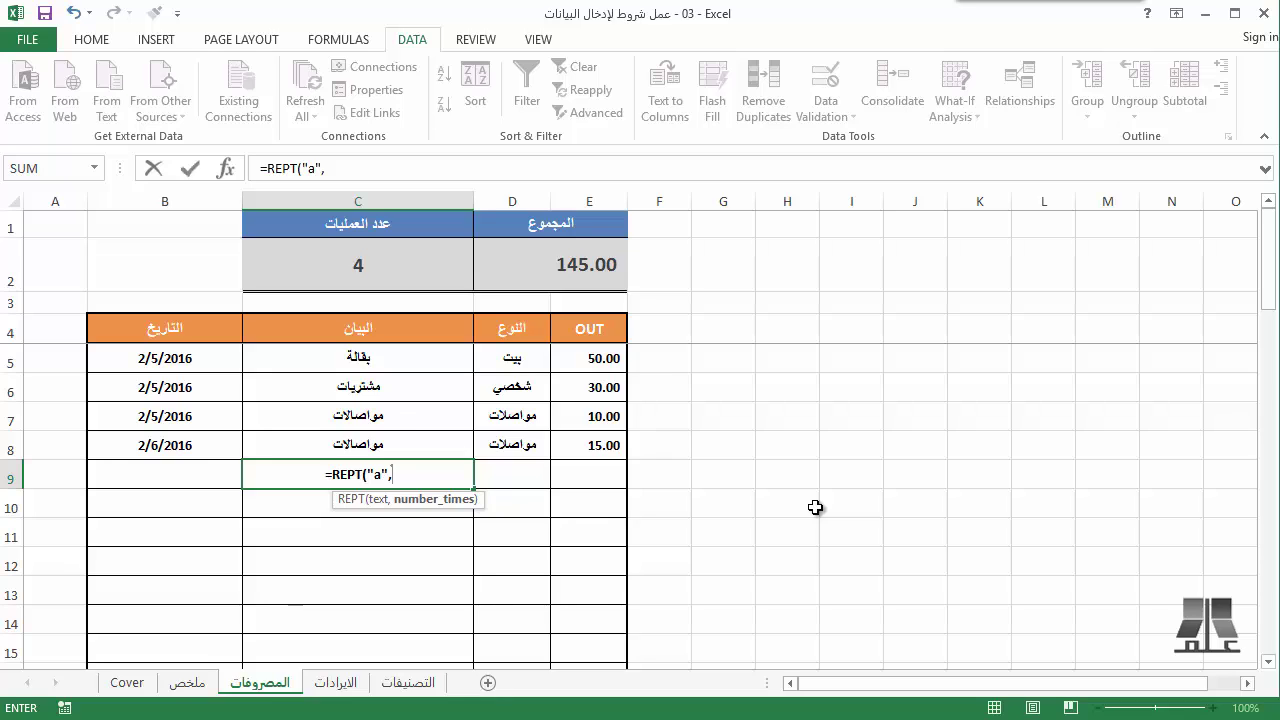
pyautogui.write('51')
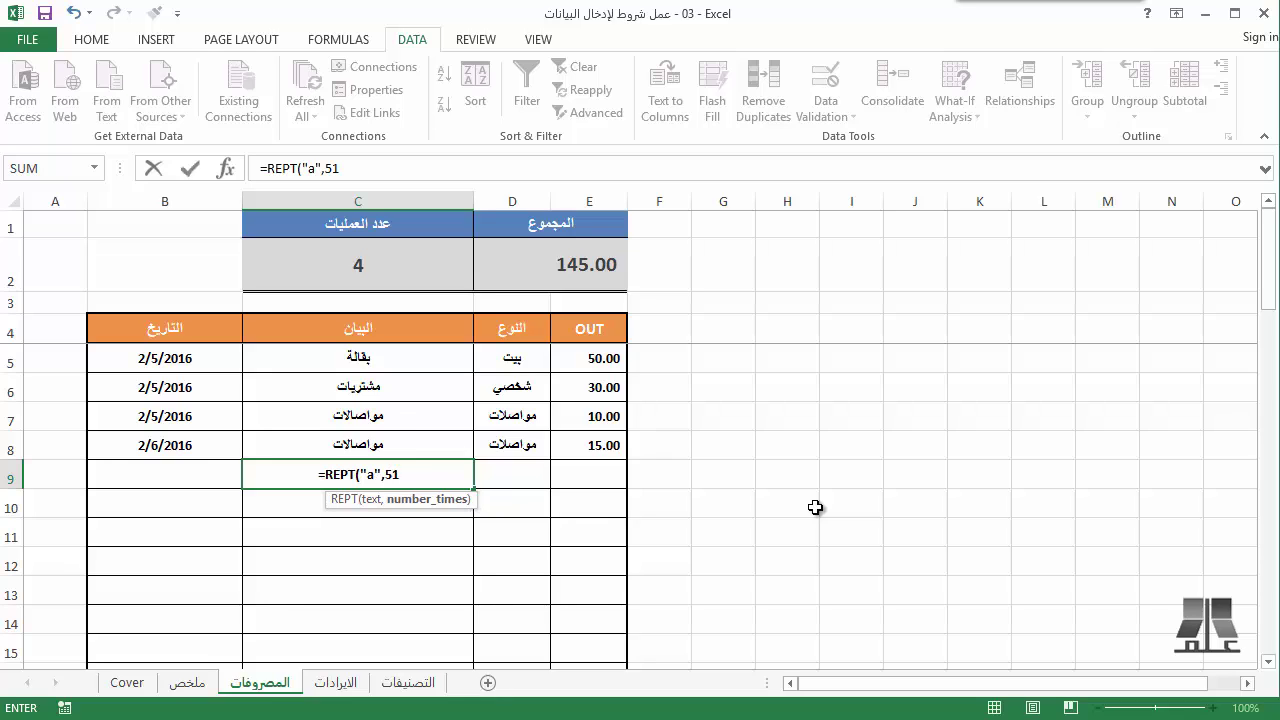
pyautogui.write(')')
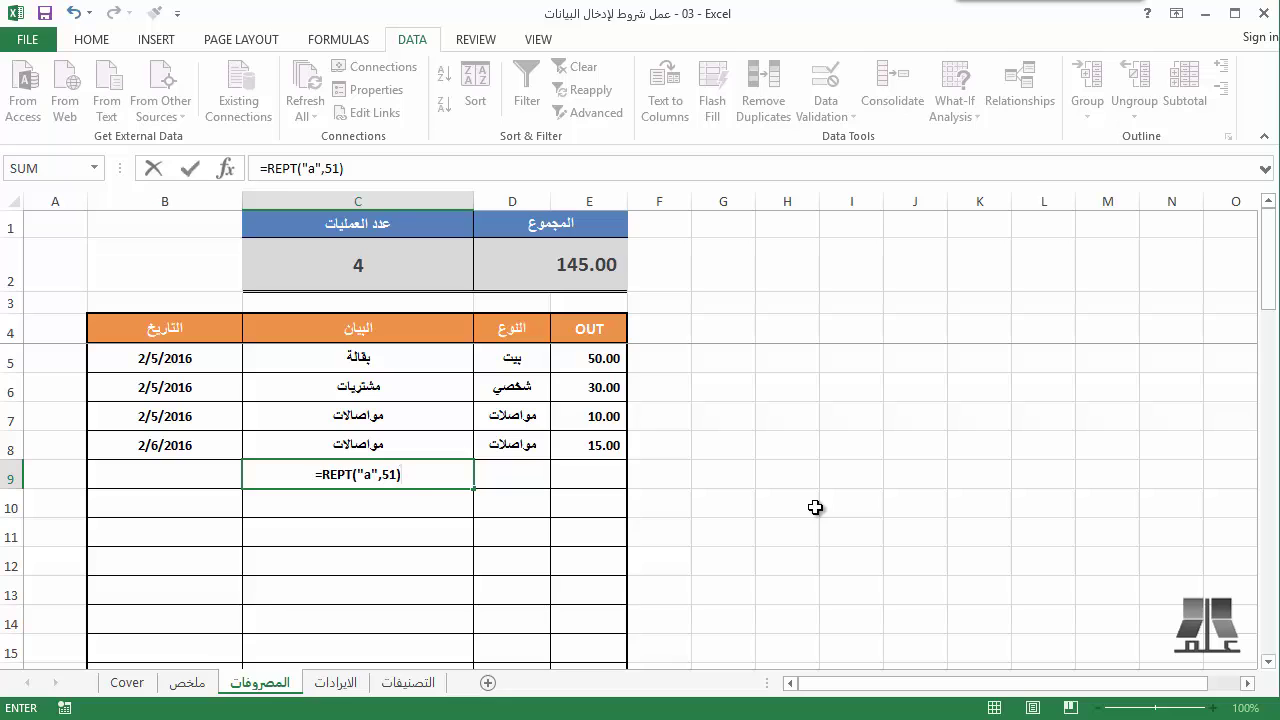
pyautogui.press('Return')
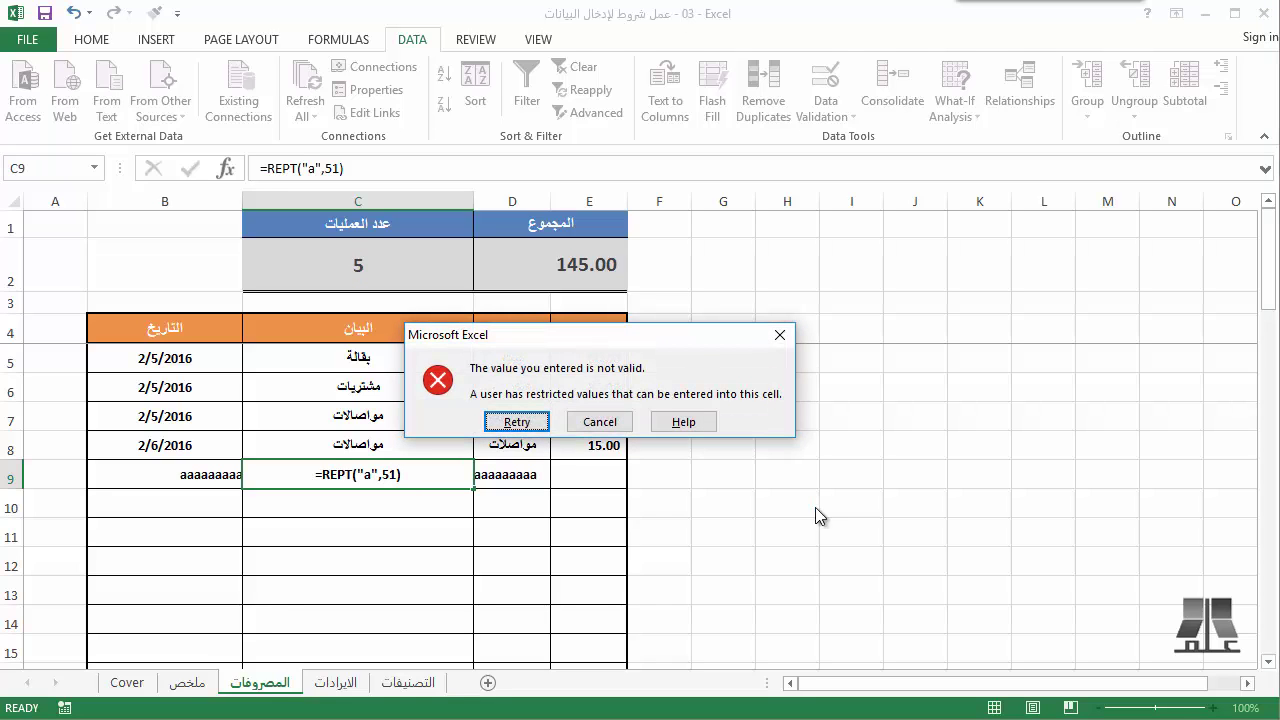
pyautogui.press('Tab')
pyautogui.hotkey('shift', 'Tab')
pyautogui.press('Return')
# - Change the count to 50 so the entry is accepted, then clear C9
pyautogui.press('End')
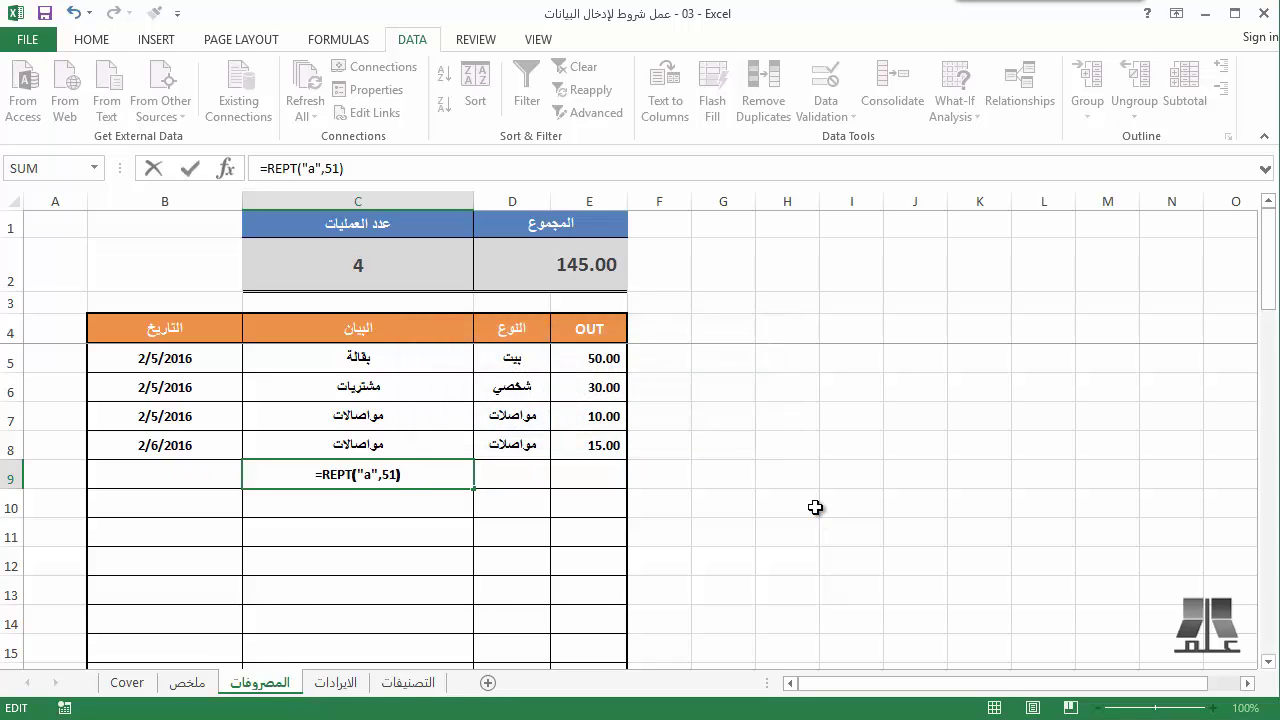
pyautogui.press('Left')
pyautogui.press('BackSpace')
pyautogui.write('0')
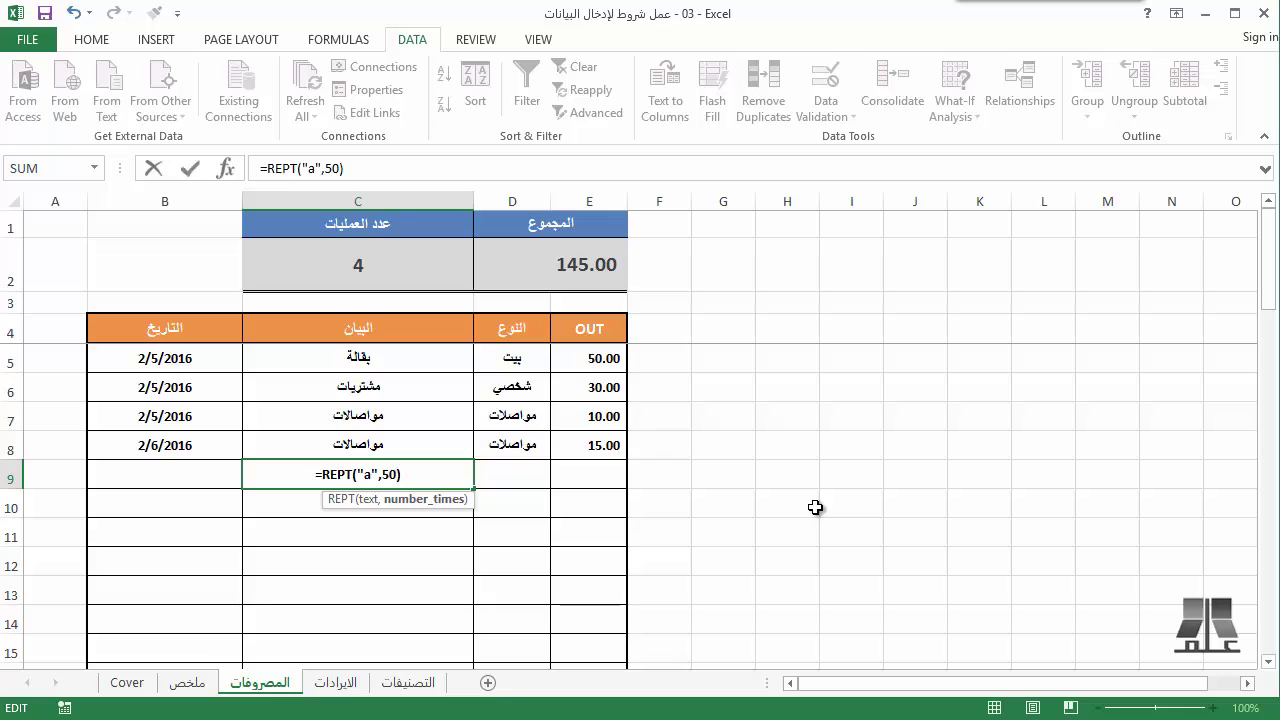
pyautogui.press('Return')
pyautogui.press('Up')
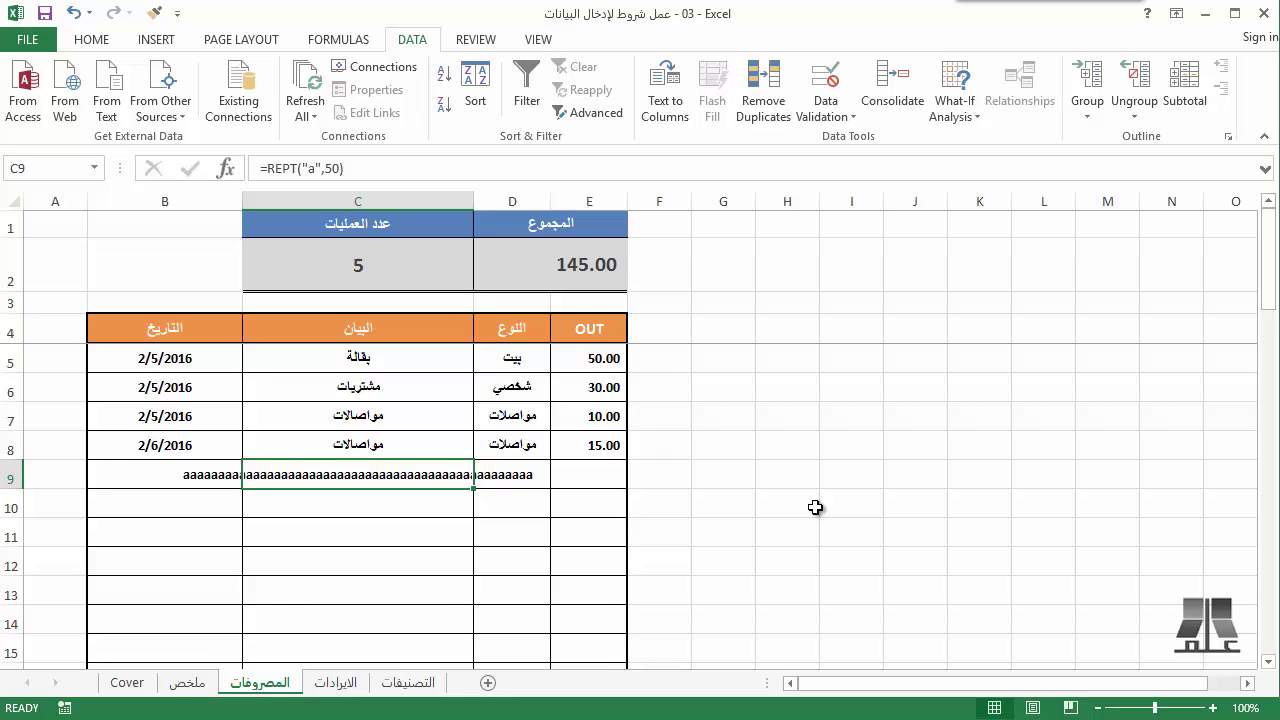
pyautogui.press('Delete')
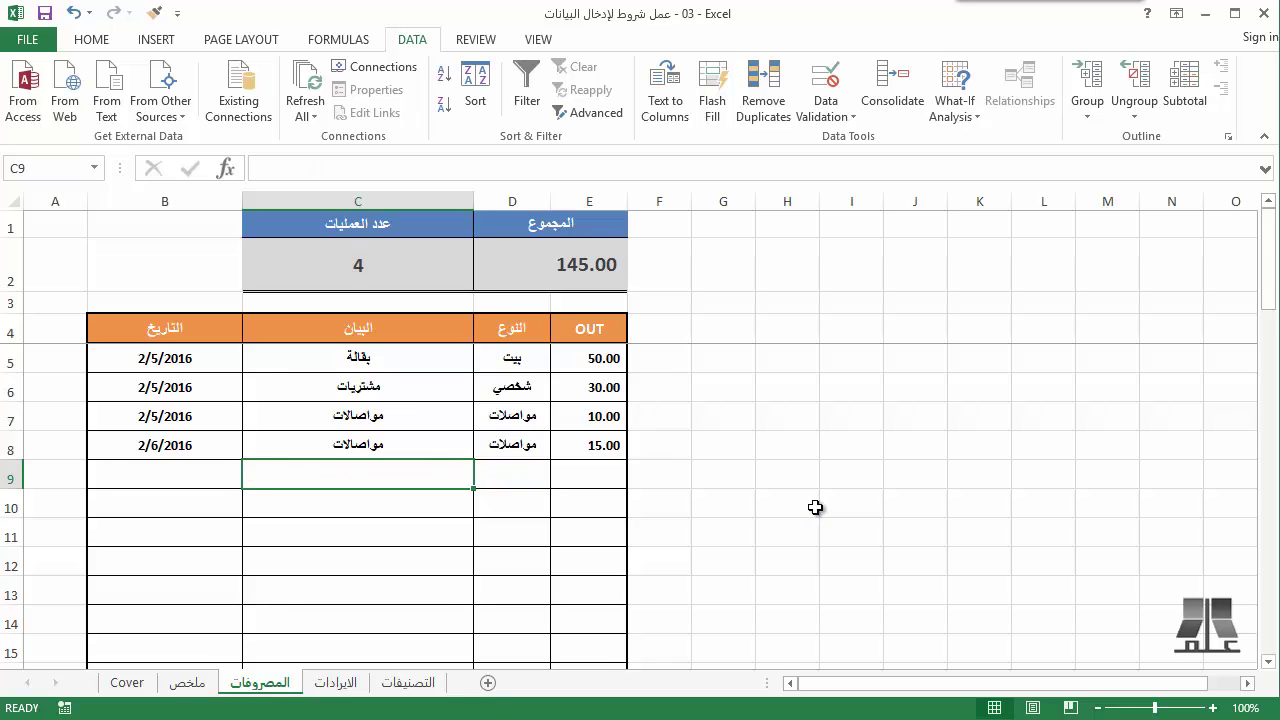
pyautogui.press('Right')
pyautogui.press('Right')
pyautogui.press('Right')
pyautogui.press('Right')
# - Enter =REPT(C8,3) in G9 to show the C8 description repeated three times
pyautogui.write('=')
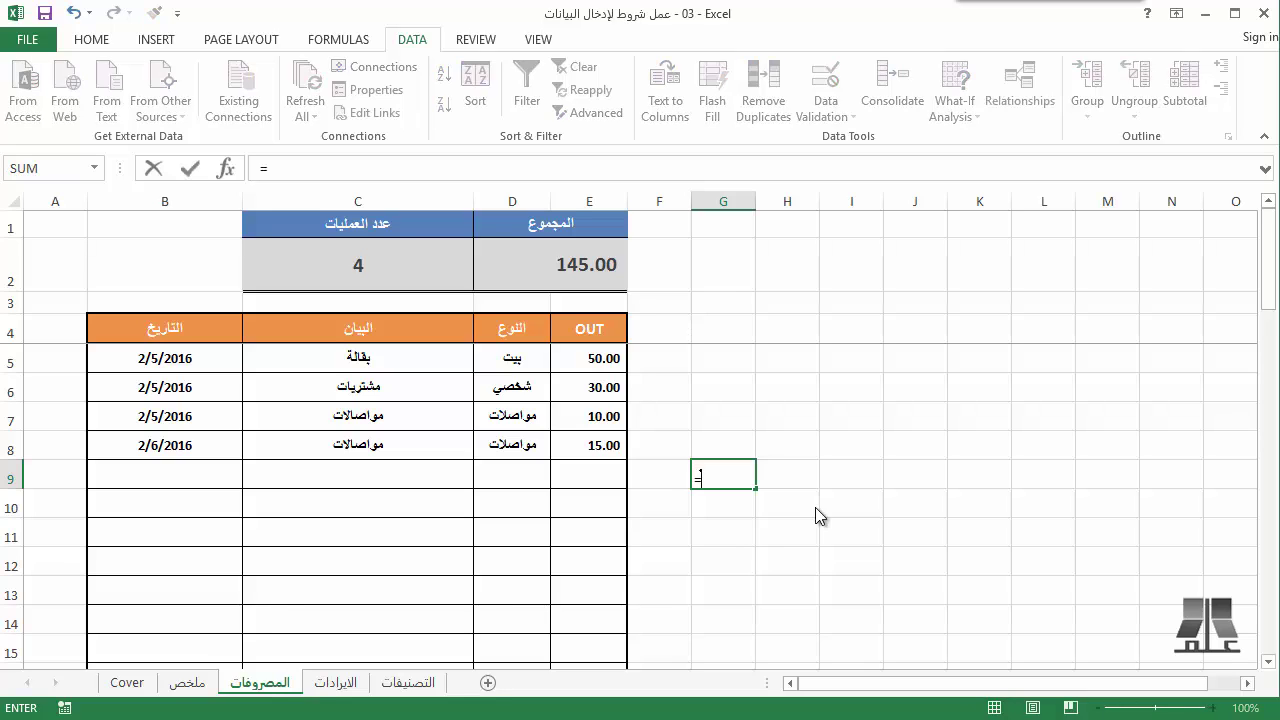
pyautogui.write('rep')
pyautogui.press('Down')
pyautogui.press('Tab')
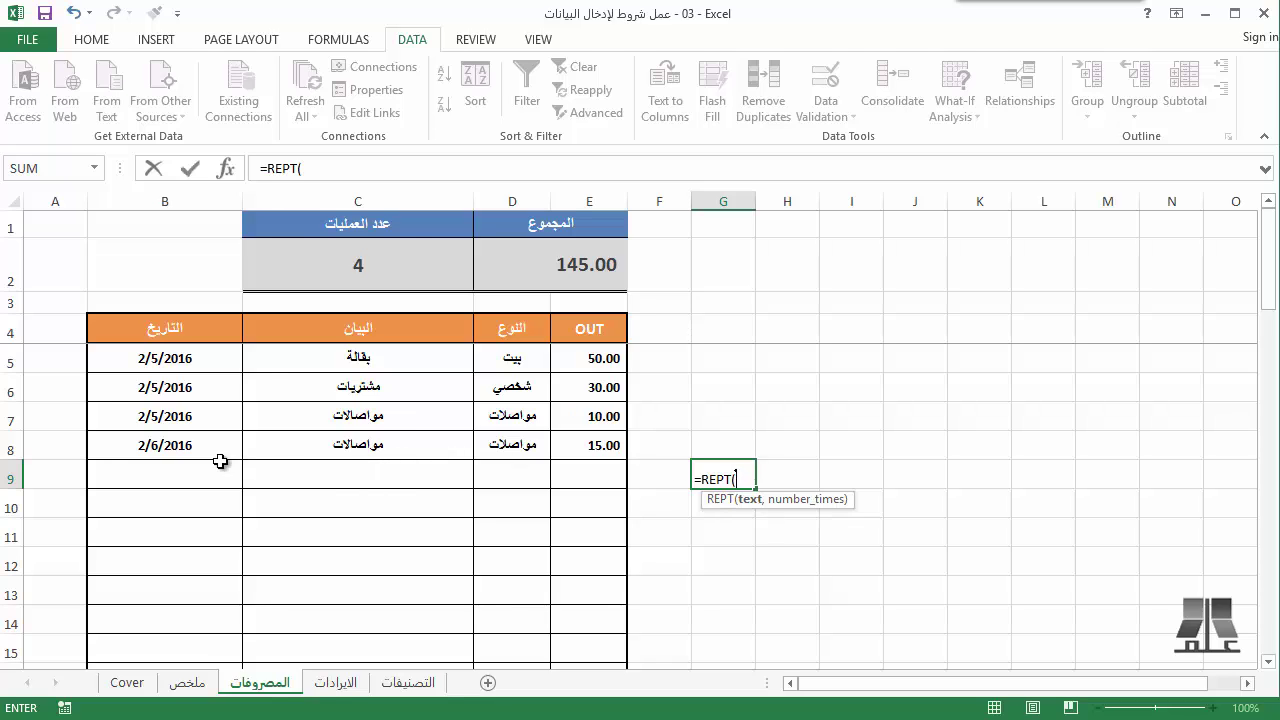
pyautogui.click(343, 447)
pyautogui.click(343, 447)
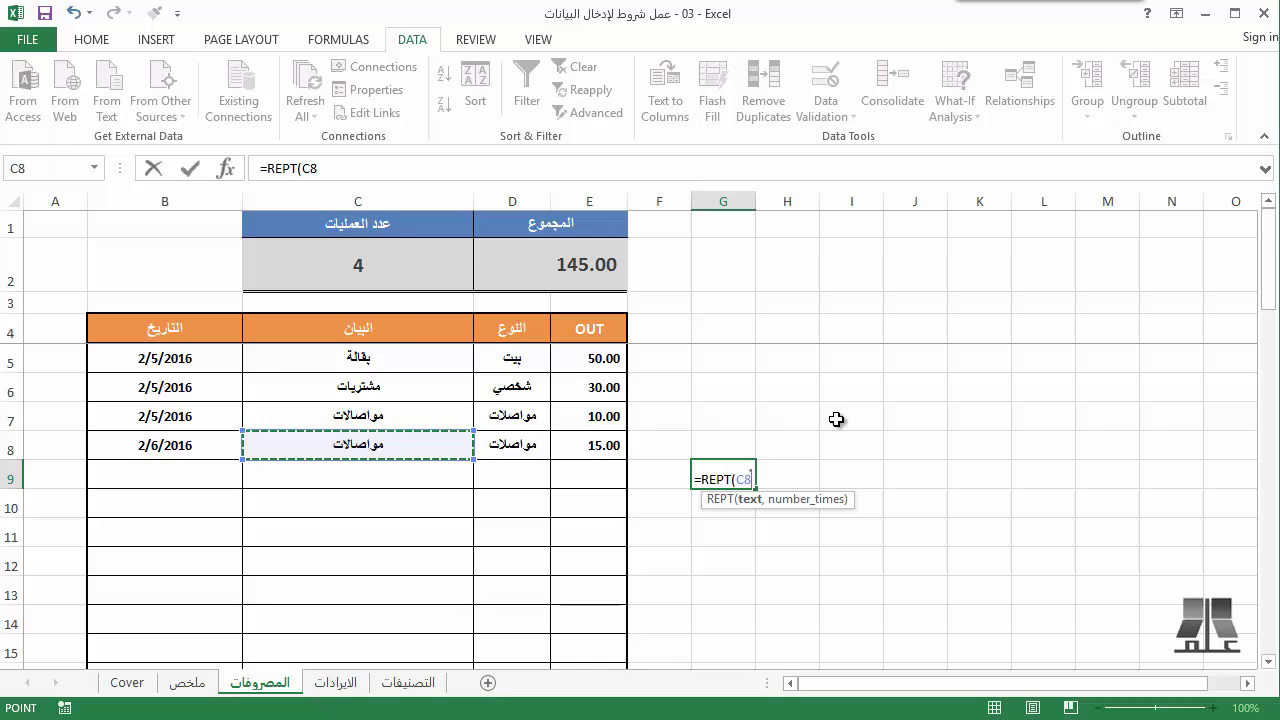
pyautogui.write(',')
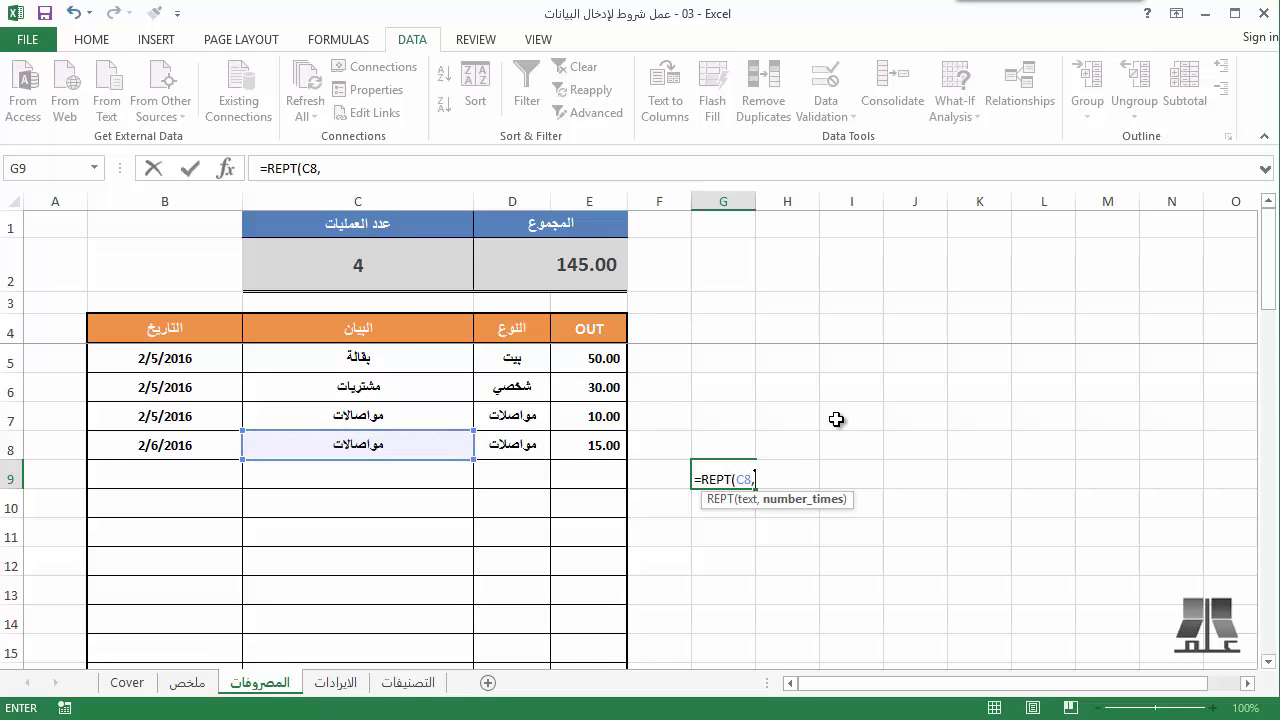
pyautogui.write('3')
pyautogui.write(')')
pyautogui.press('Return')
pyautogui.press('Up')
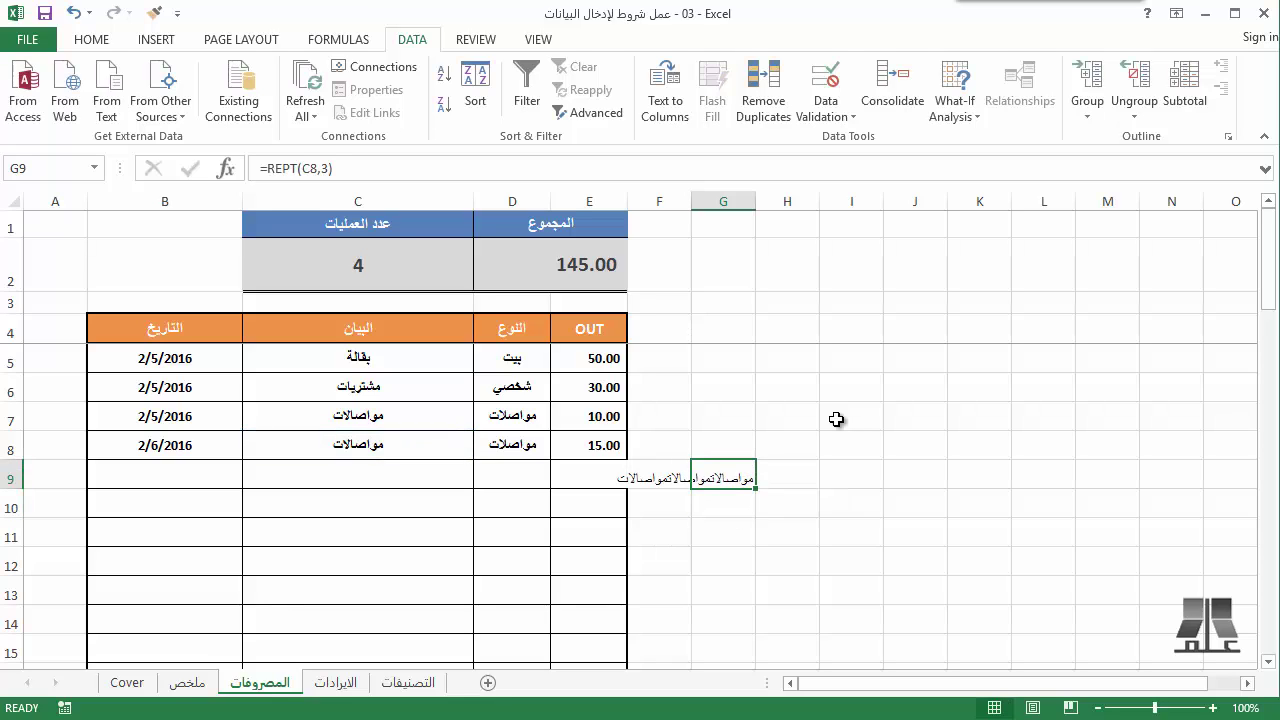
pyautogui.press('Left')
pyautogui.press('Left')
pyautogui.press('Right')
pyautogui.press('Right')
# - Start editing C8 but discard the change, then check the G9 formula
pyautogui.press('Left')
pyautogui.press('Left')
pyautogui.press('Up')
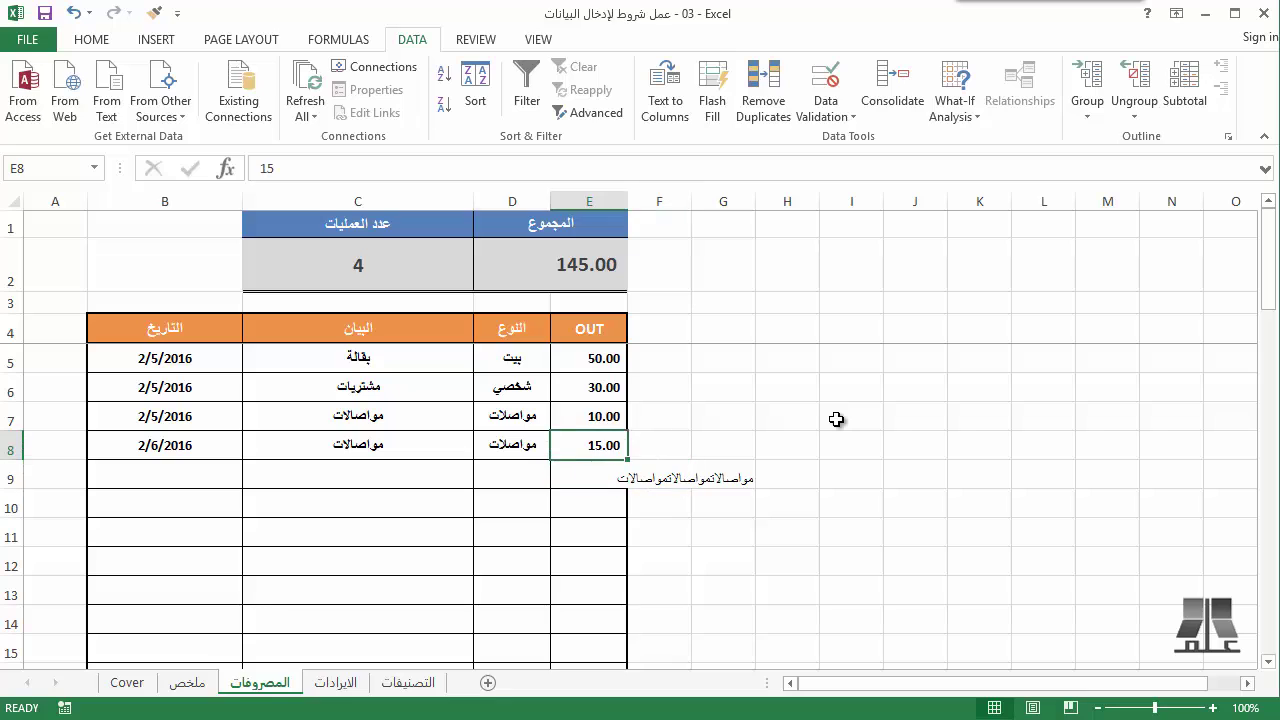
pyautogui.press('Left')
pyautogui.press('Left')
pyautogui.press('F2')
pyautogui.write('0')
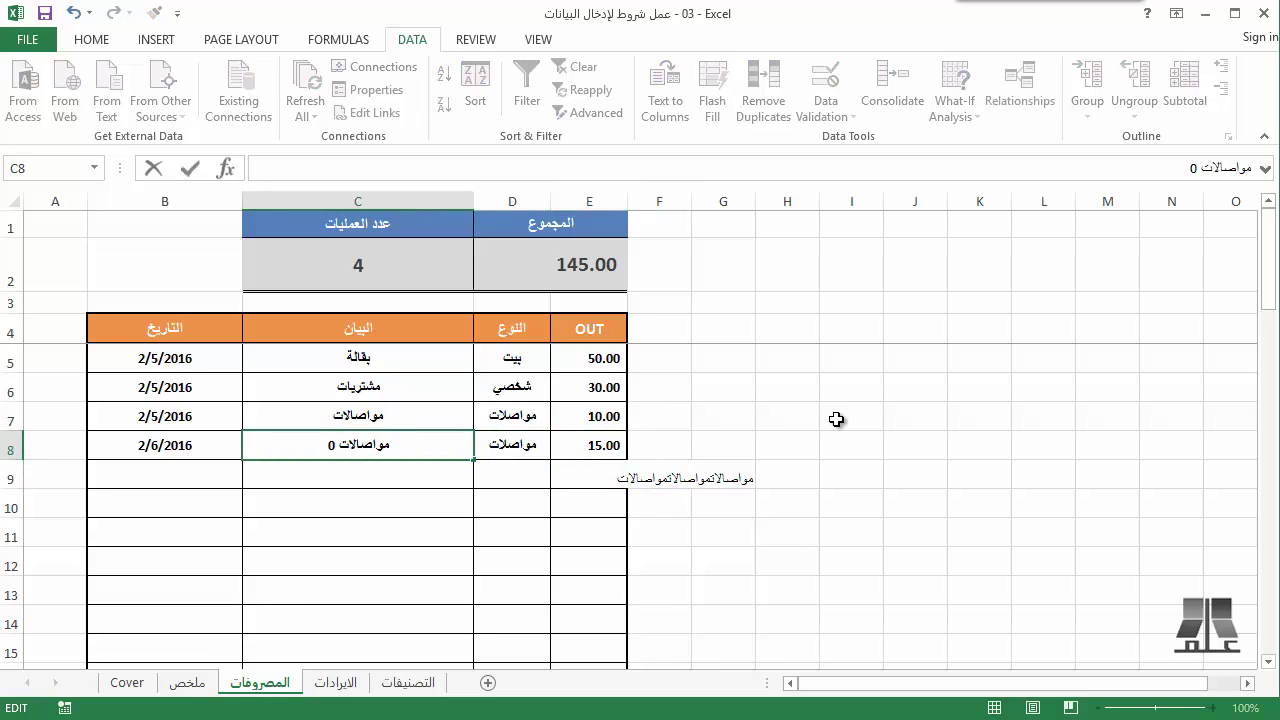
pyautogui.press('Escape')
pyautogui.press('Down')
pyautogui.press('Up')
pyautogui.press('Right')
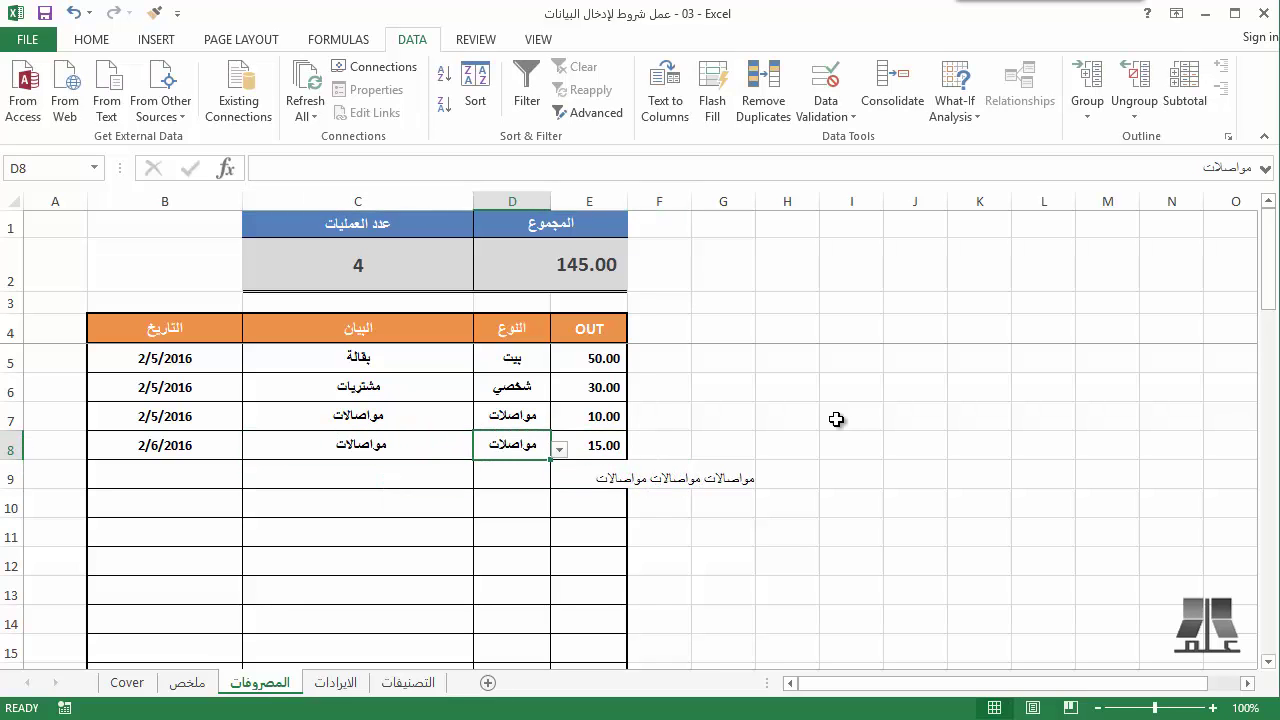
pyautogui.press('Right')
pyautogui.press('Right')
pyautogui.press('Down')
pyautogui.press('Right')
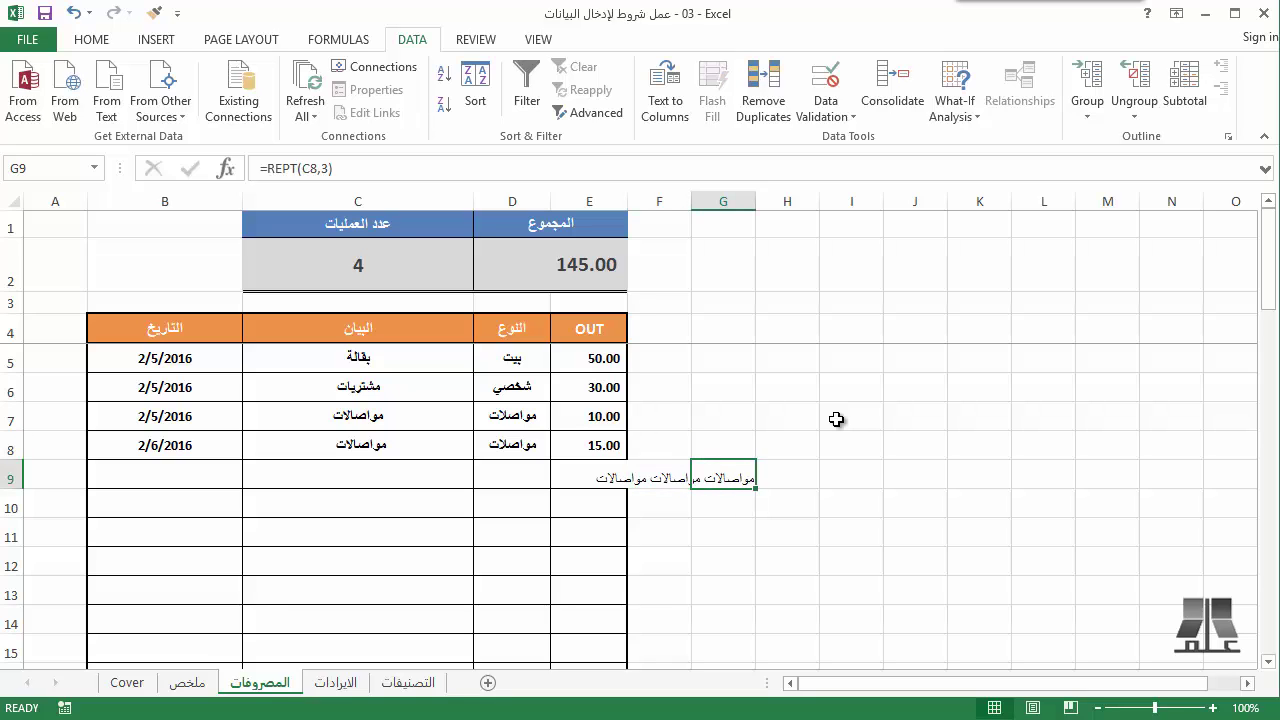
# - Remove the trailing space after مواصلات in C8 and clear the G9 formula
pyautogui.press('Left')
pyautogui.press('Left')
pyautogui.press('Up')
pyautogui.press('Left')
pyautogui.press('Left')
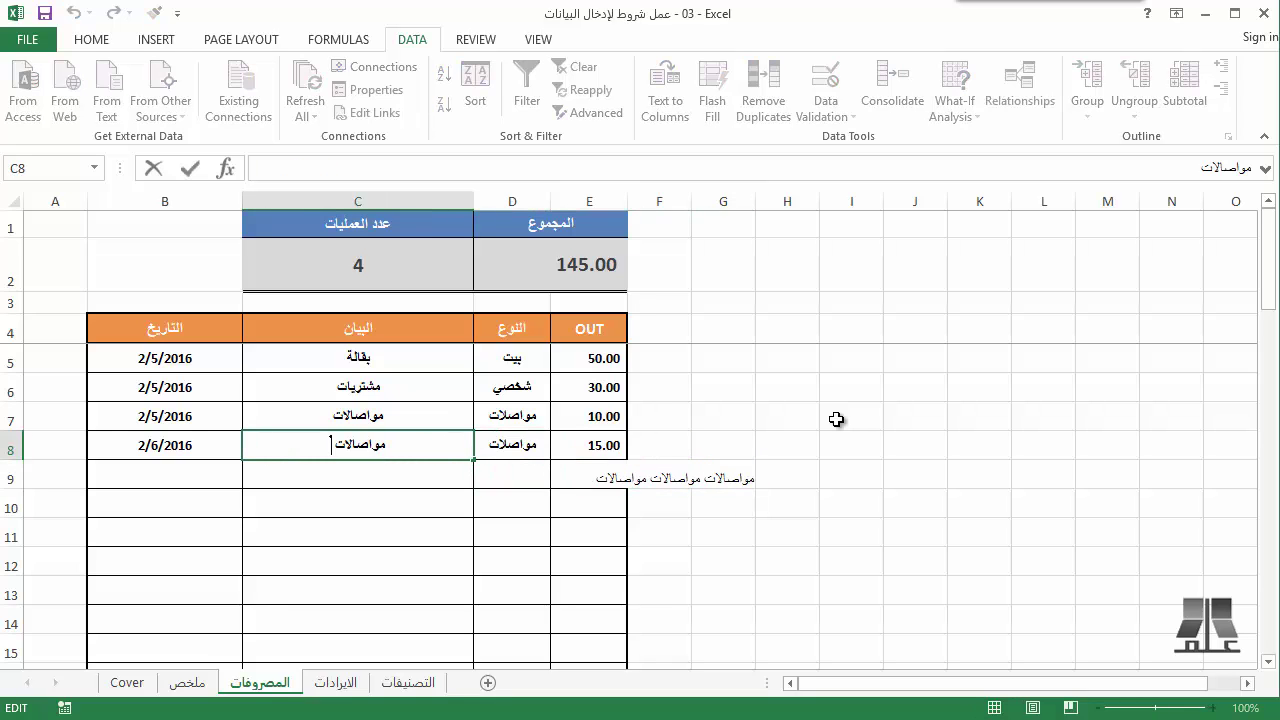
pyautogui.press('F2')
pyautogui.press('BackSpace')
pyautogui.press('Return')
pyautogui.press('Right')
pyautogui.press('Right')
pyautogui.press('Right')
pyautogui.press('Right')
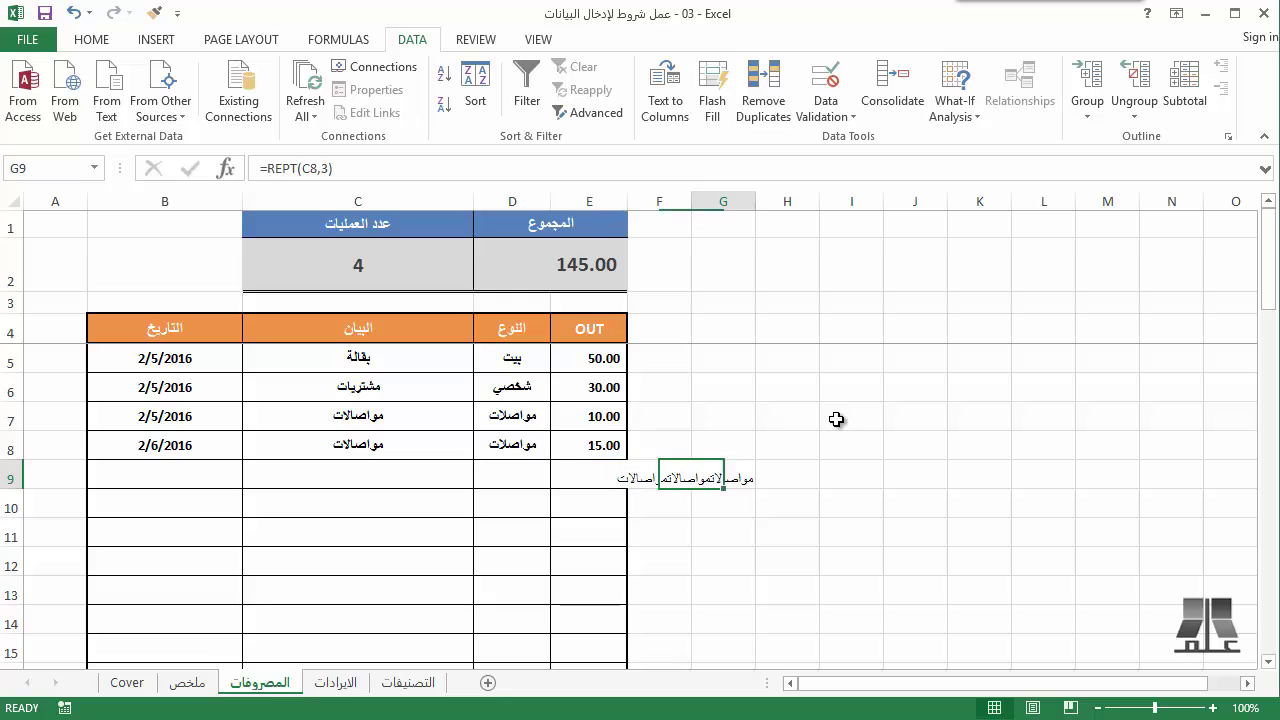
pyautogui.press('Delete')
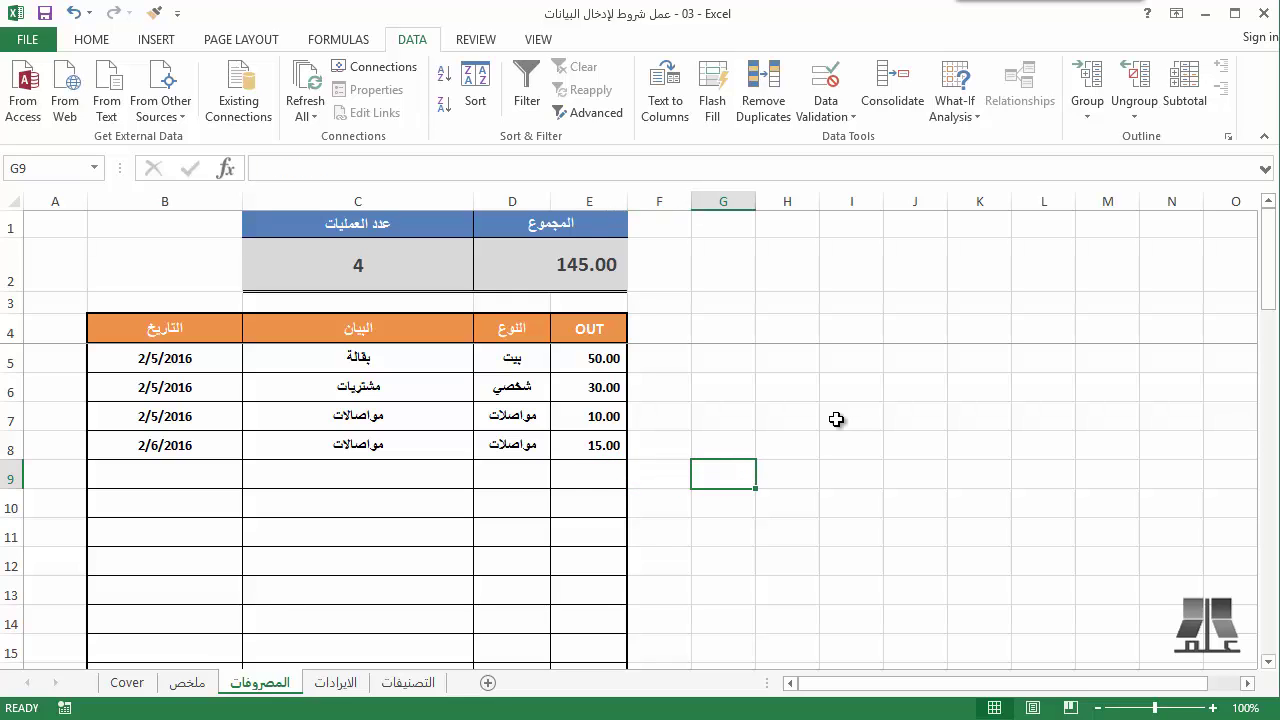
# - Enter =REPT("abc",3) in G9 to repeat abc three times
pyautogui.write('"')
pyautogui.press('BackSpace')
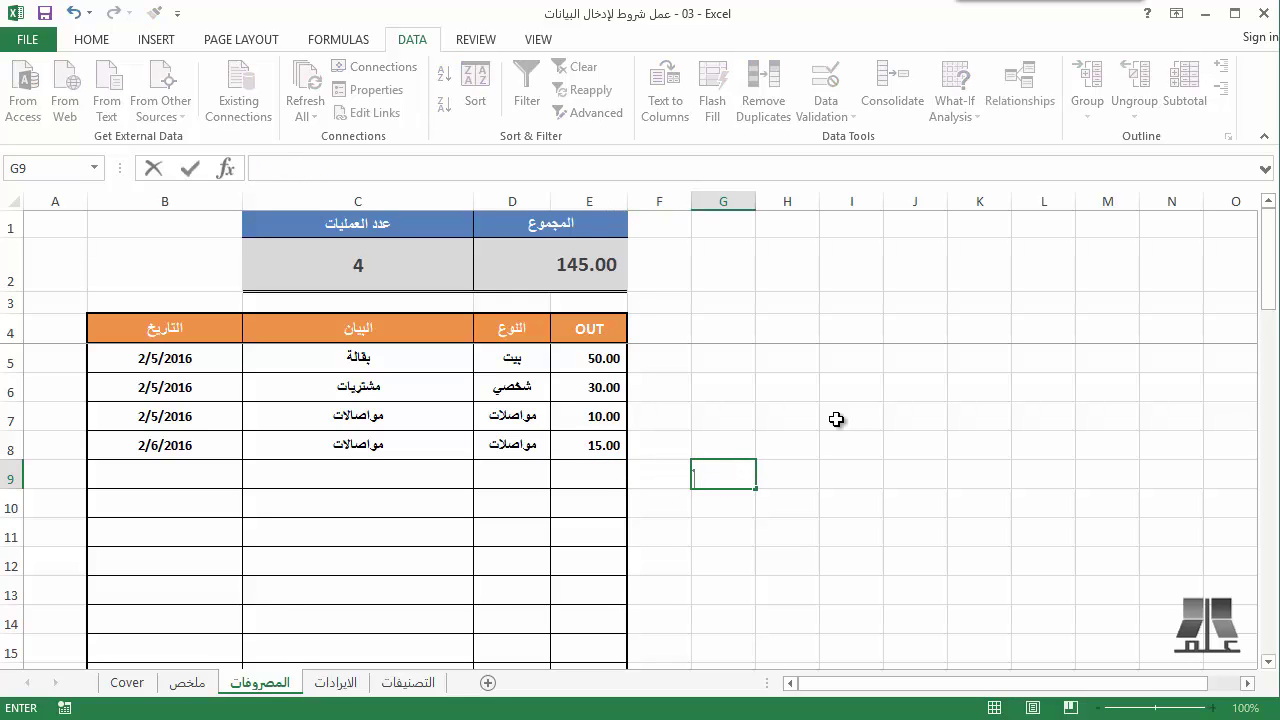
pyautogui.write('=re')
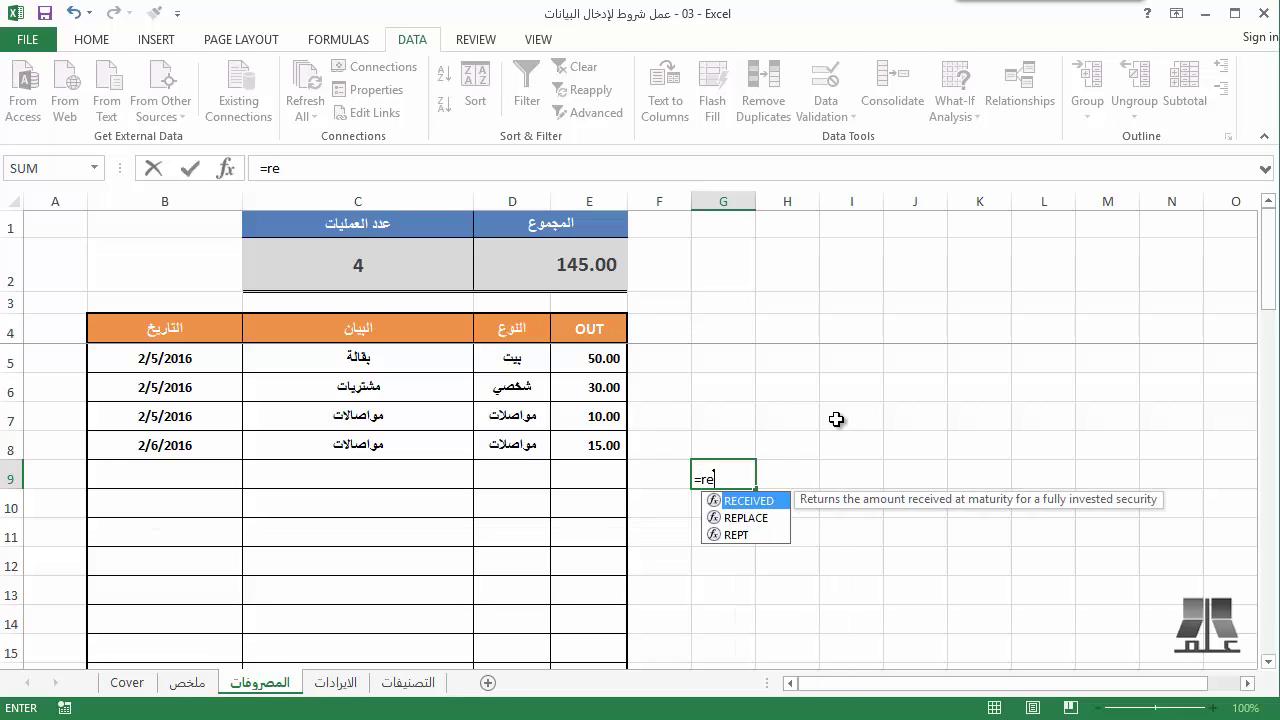
pyautogui.press('Down')
pyautogui.press('Down')
pyautogui.press('Tab')
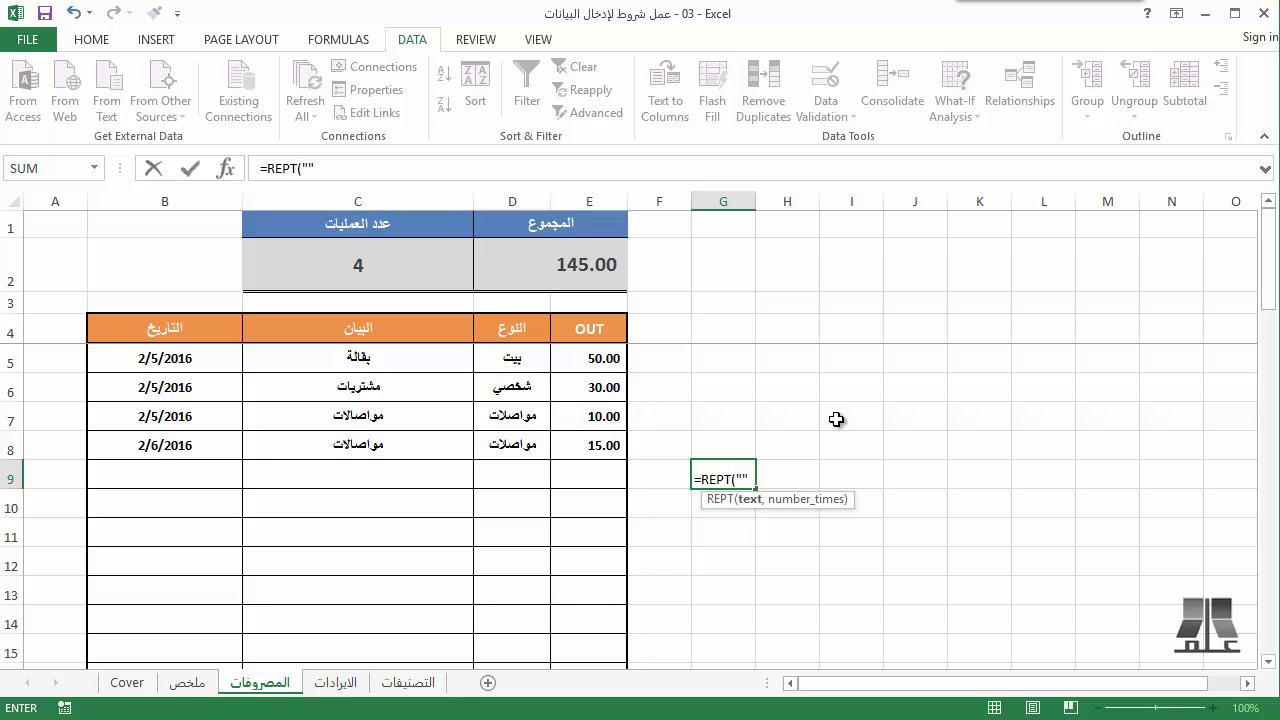
pyautogui.press('BackSpace')
pyautogui.write('a')
pyautogui.write('bc"')
pyautogui.write(',3')
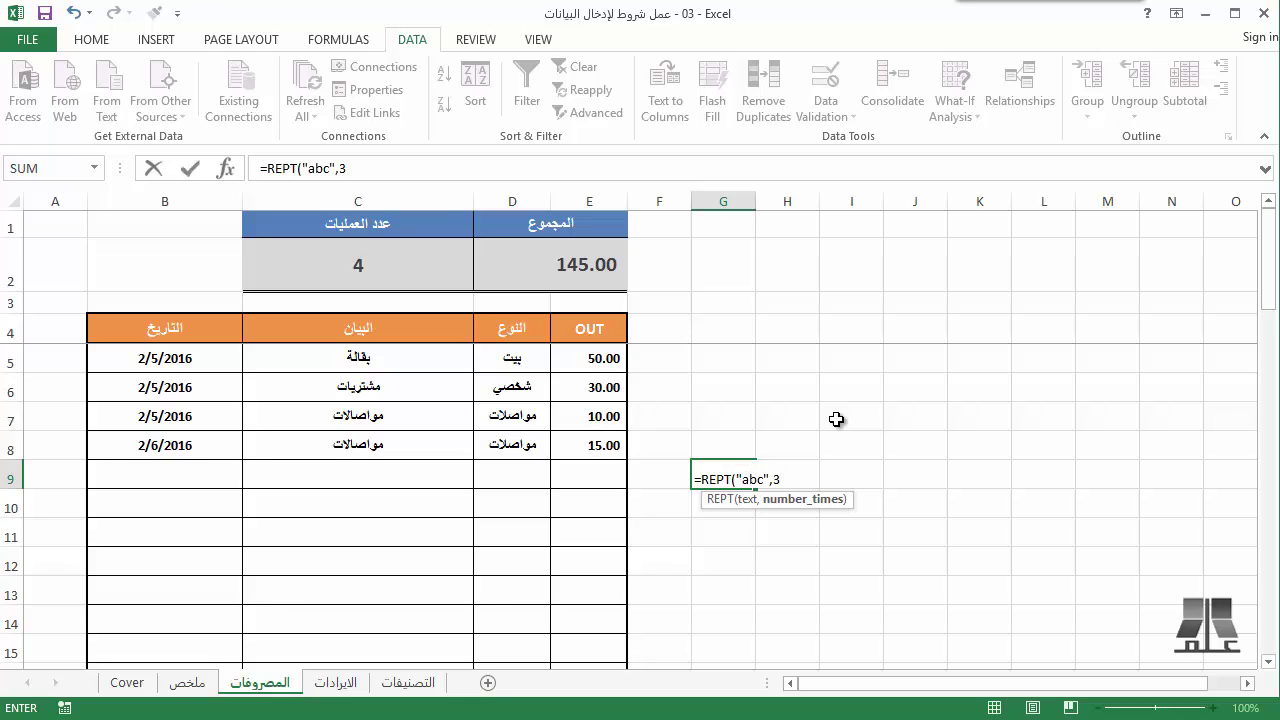
pyautogui.write(')')
pyautogui.hotkey('ctrl', 'Return')
# - Add a space after abc so G9 shows 'abc abc abc', then clear G9
pyautogui.press('F2')
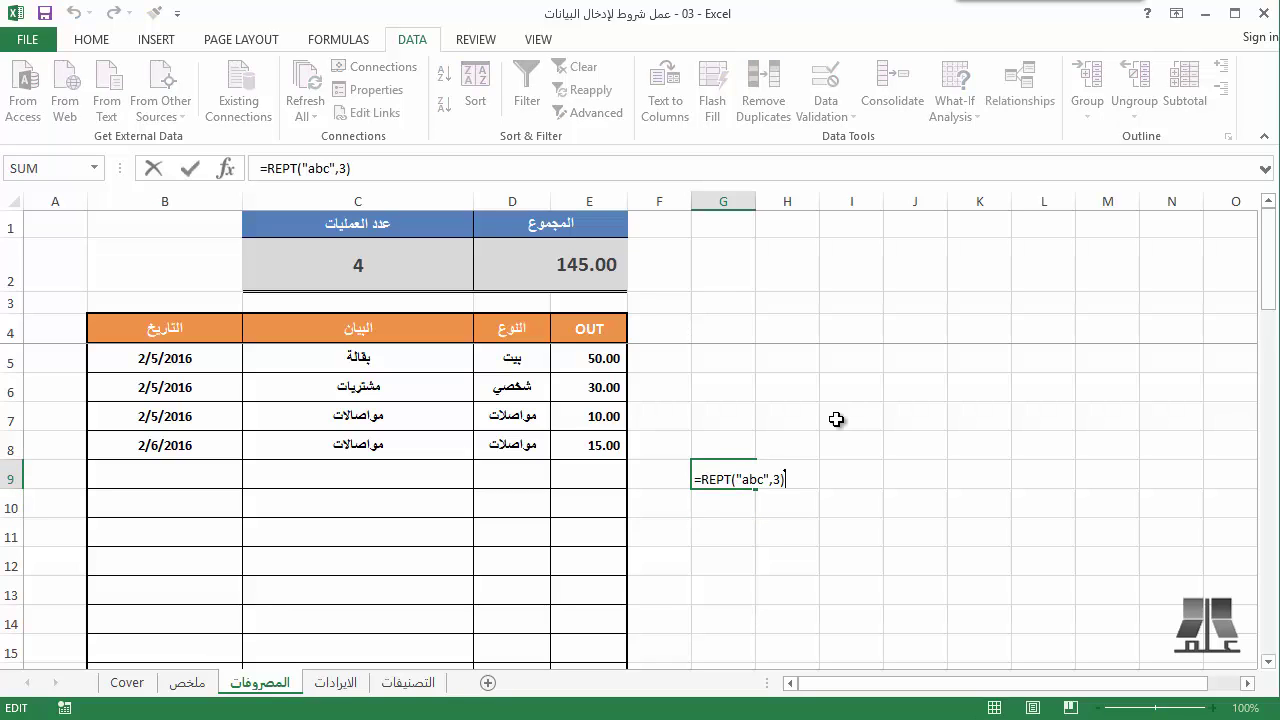
pyautogui.press('Left')
pyautogui.press('Left')
pyautogui.press('Left')
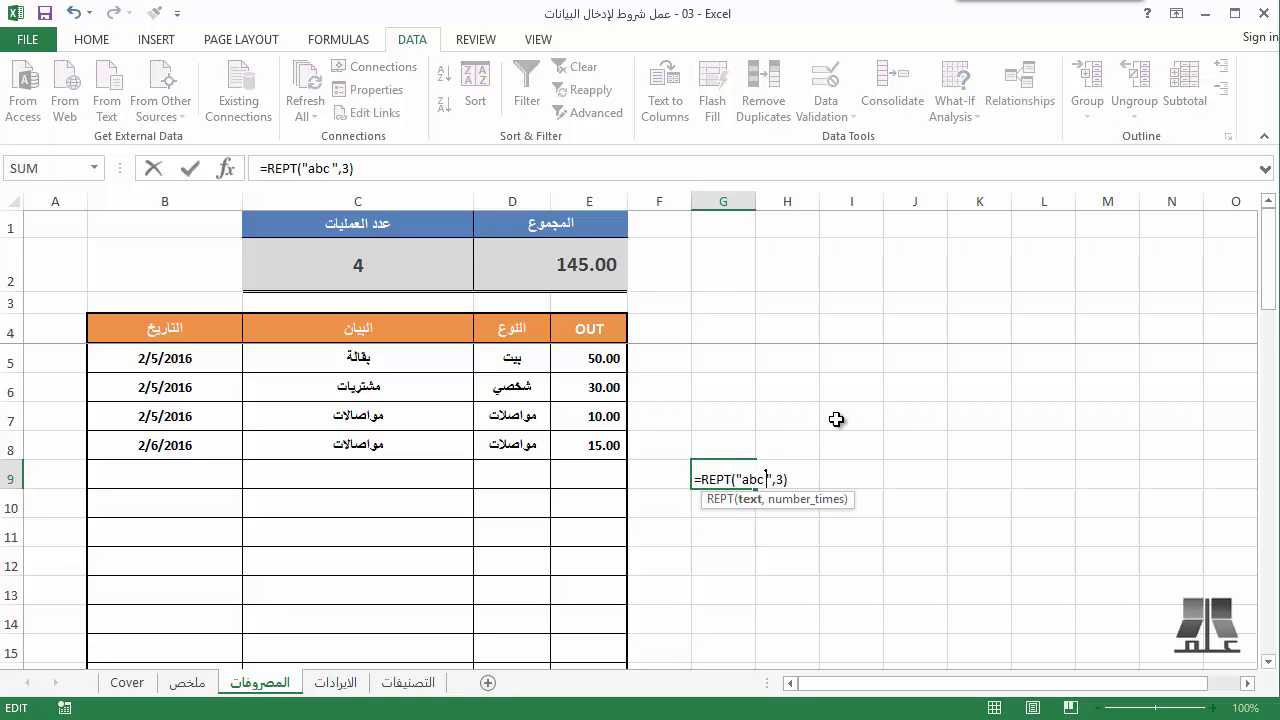
pyautogui.hotkey('ctrl', 'Return')
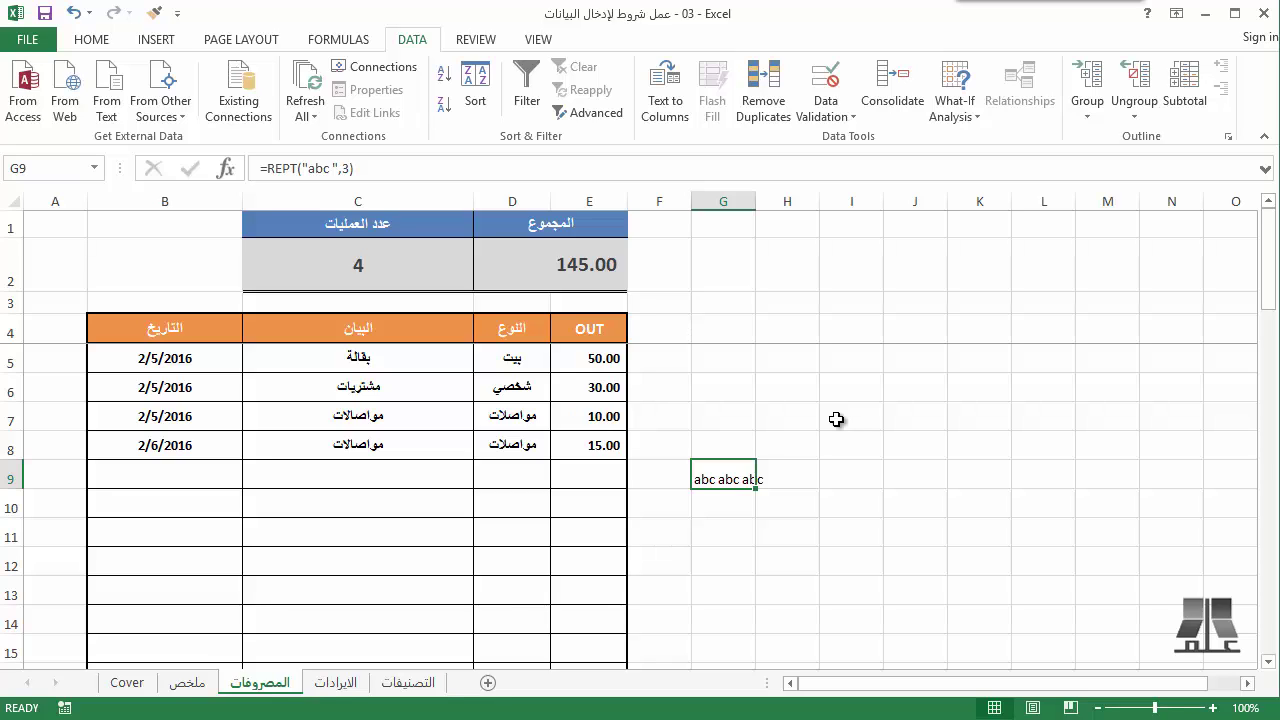
pyautogui.press('F2')
pyautogui.press('Left')
pyautogui.press('Left')
pyautogui.press('Left')
pyautogui.press('Left')
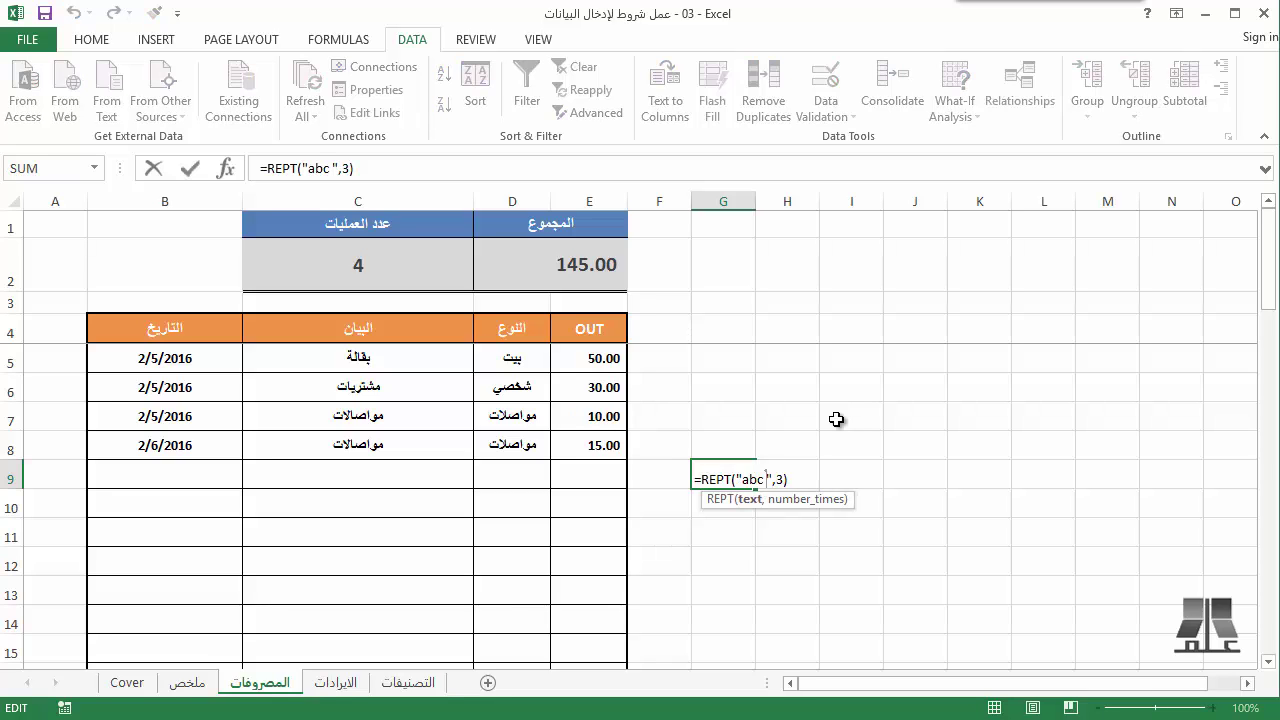
pyautogui.hotkey('shift', 'Left')
pyautogui.moveTo(750, 479); pyautogui.dragTo(737, 479)
pyautogui.hotkey('ctrl', 'Return')
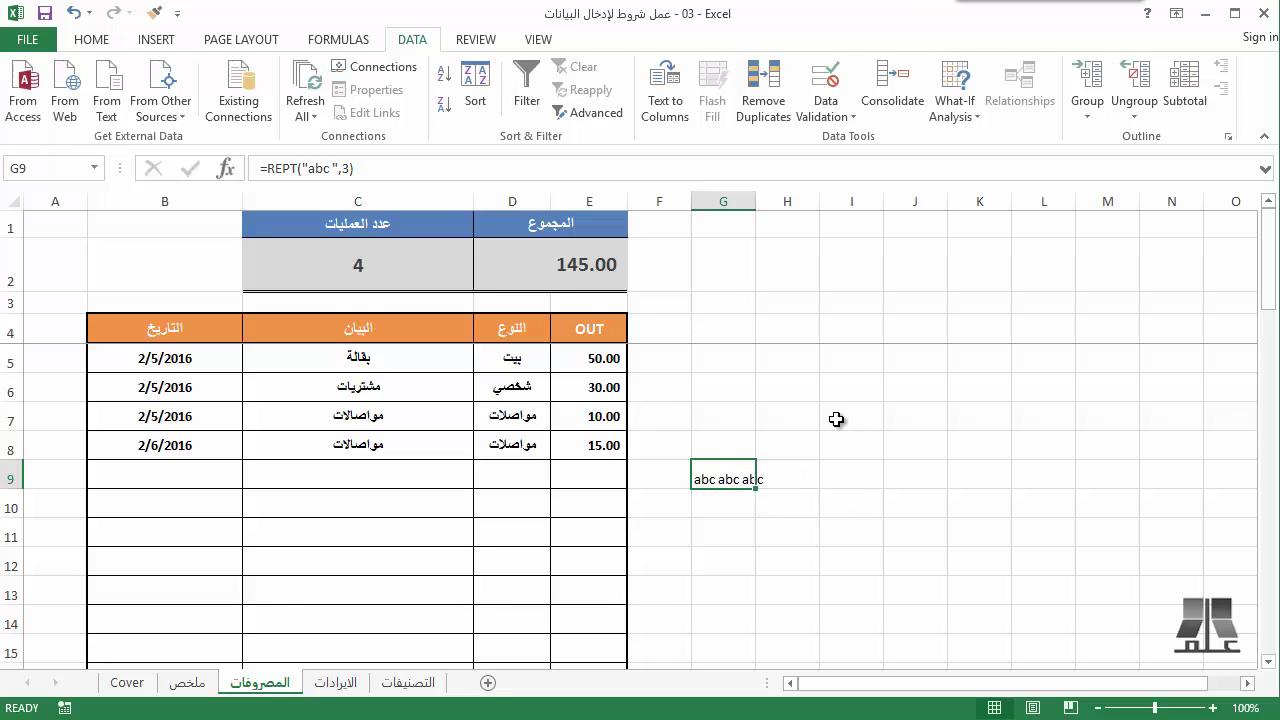
pyautogui.press('Delete')
pyautogui.press('Left')
pyautogui.press('Left')
pyautogui.press('Left')
pyautogui.press('Left')
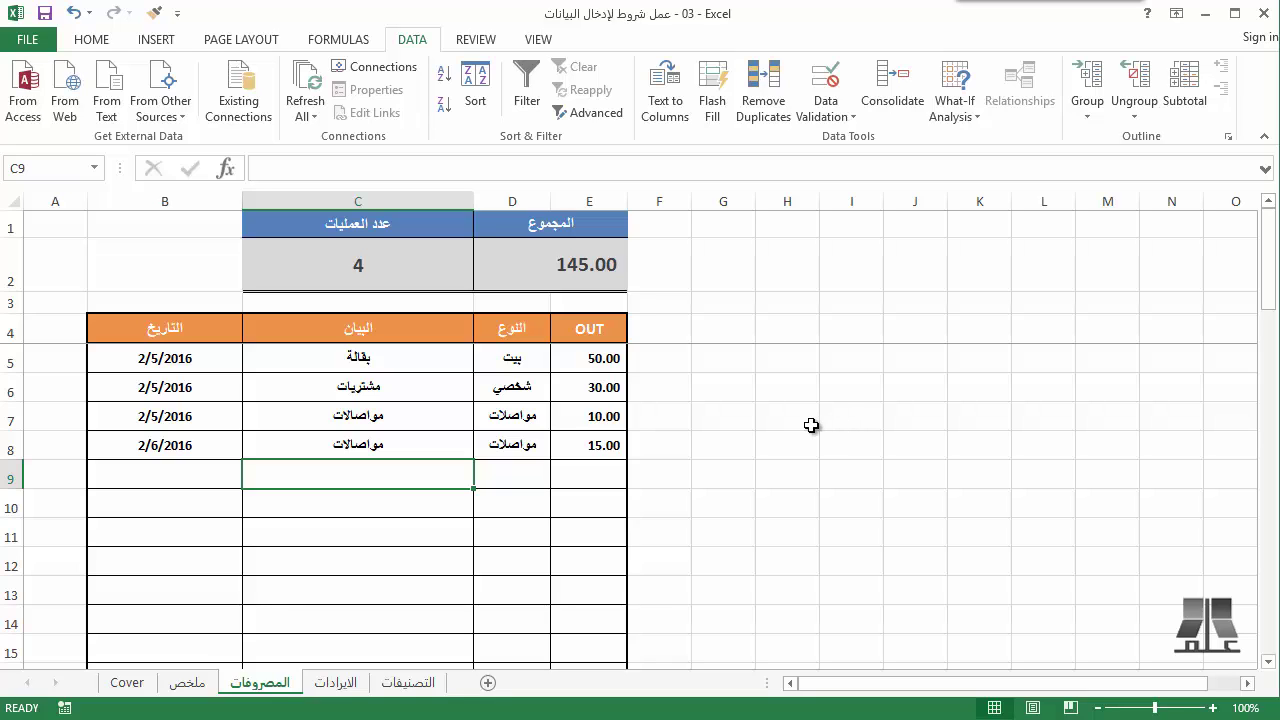
pyautogui.press('Right')
pyautogui.press('Right')
pyautogui.press('Right')
pyautogui.press('Up')
pyautogui.press('Up')
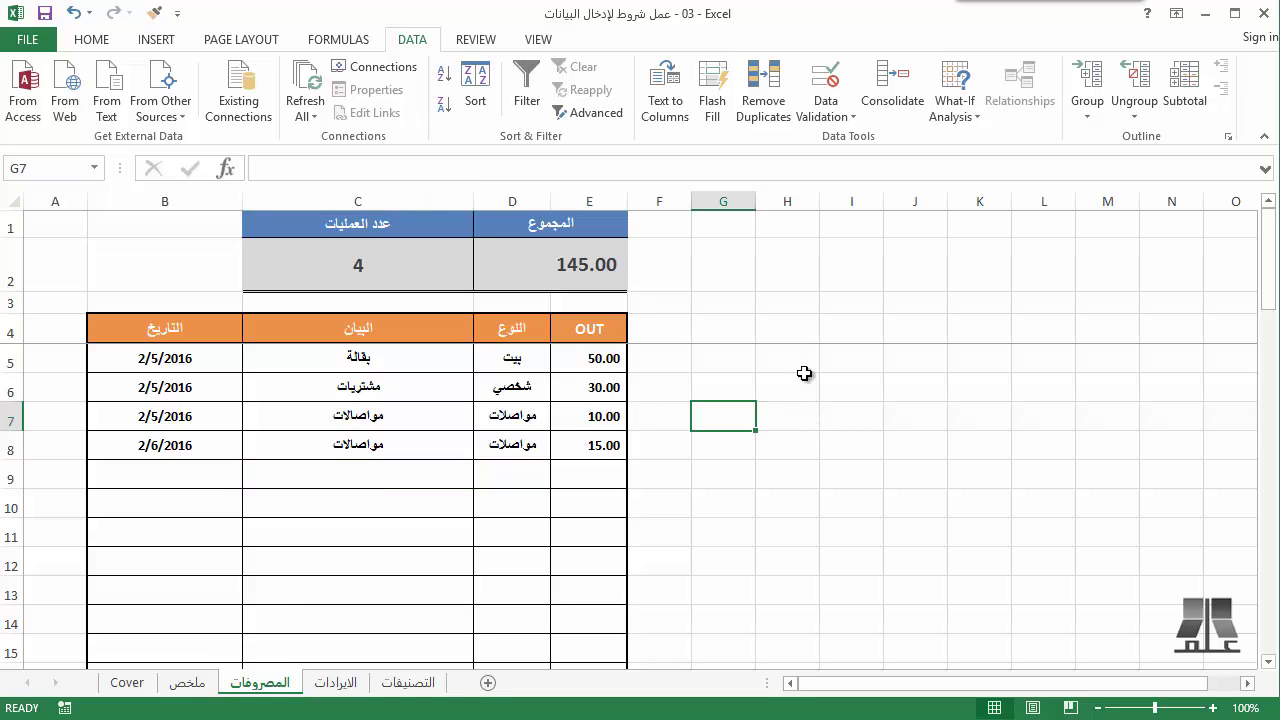
pyautogui.click(826, 88)
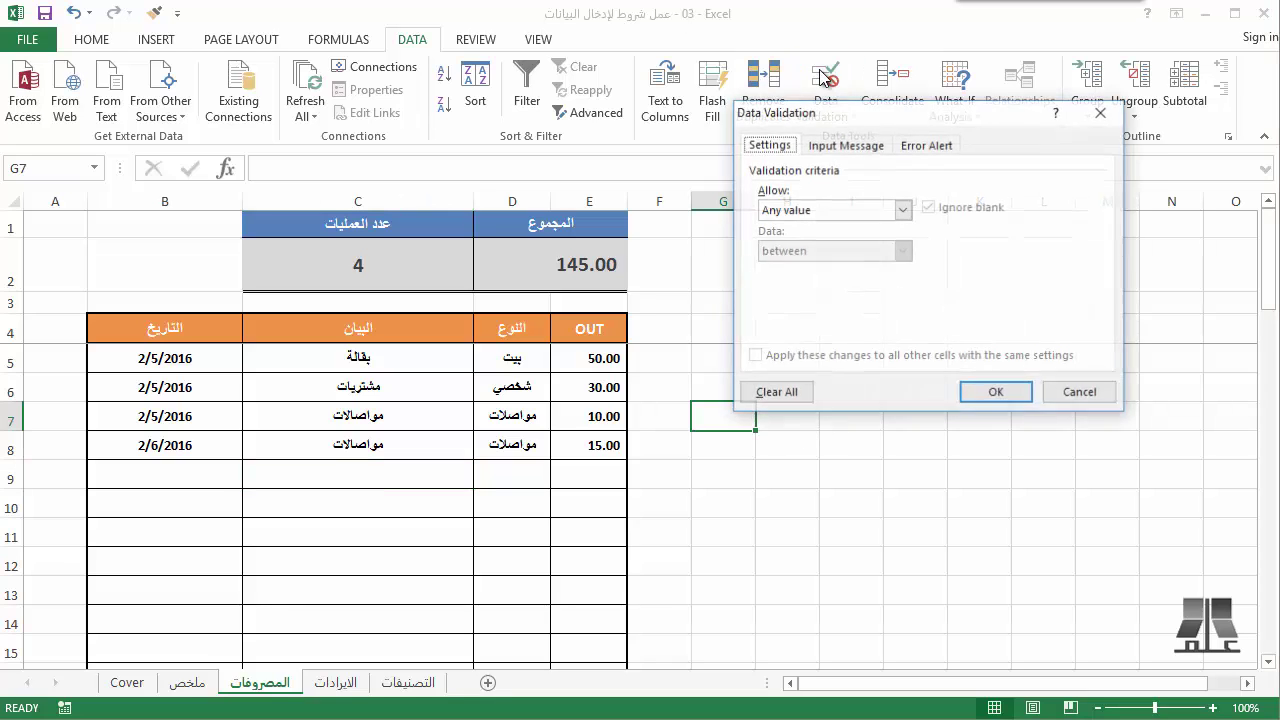
pyautogui.click(838, 207)
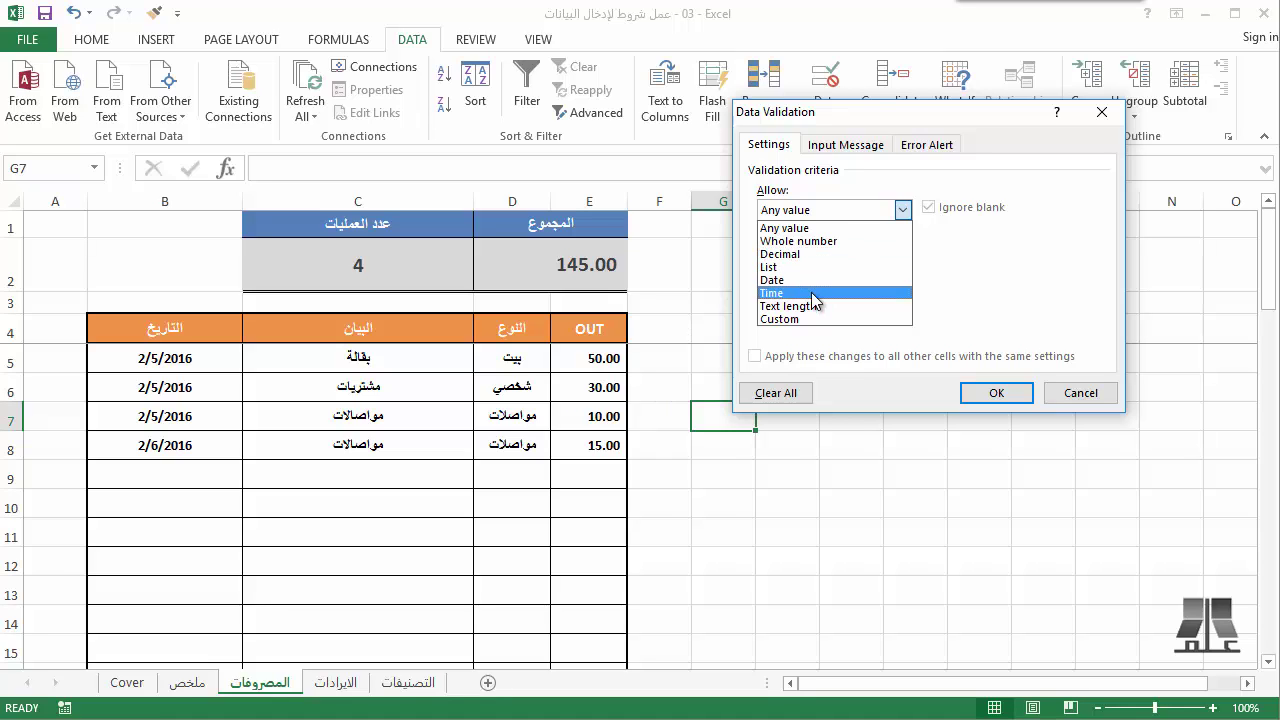
pyautogui.click(930, 283)
pyautogui.click(840, 145)
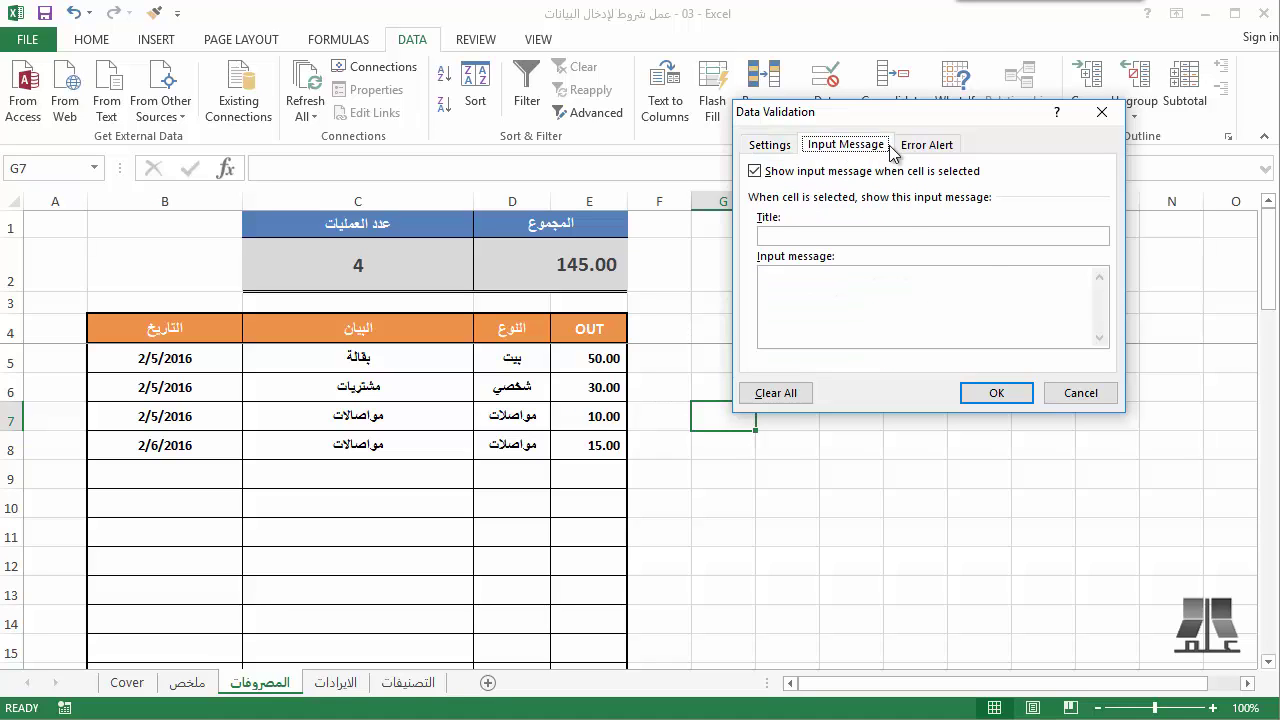
pyautogui.click(928, 145)
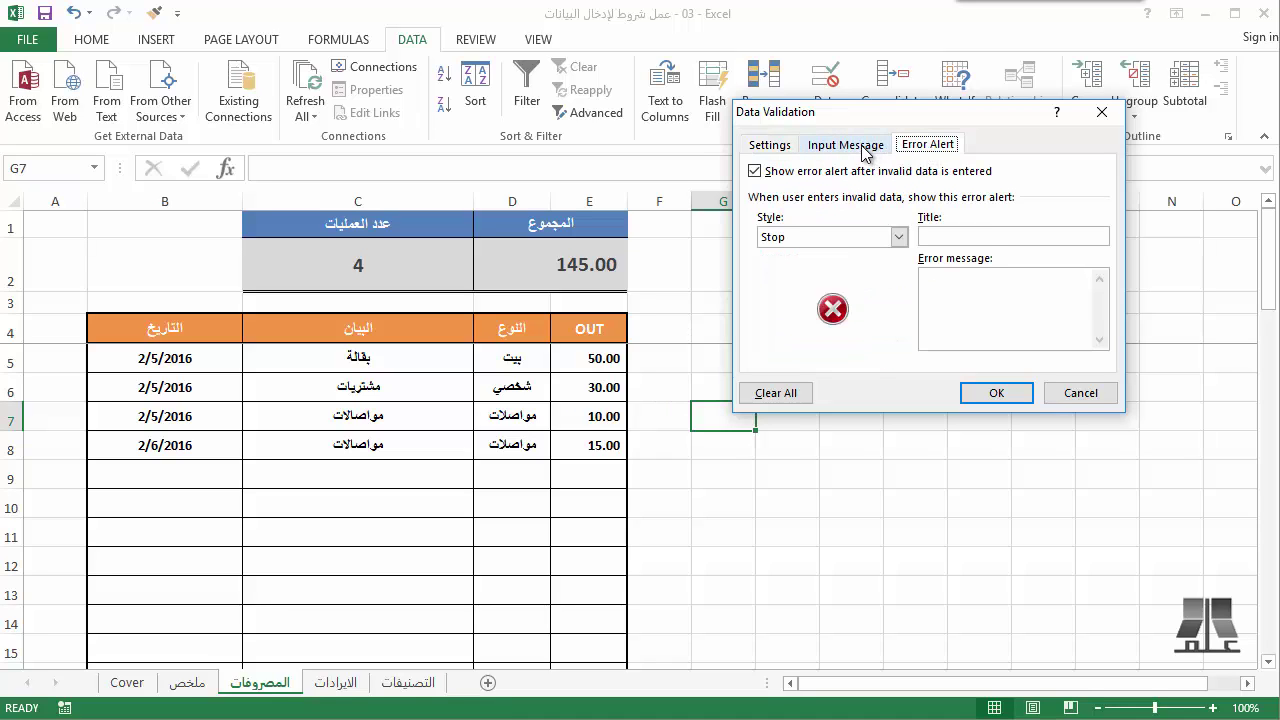
pyautogui.click(840, 172)
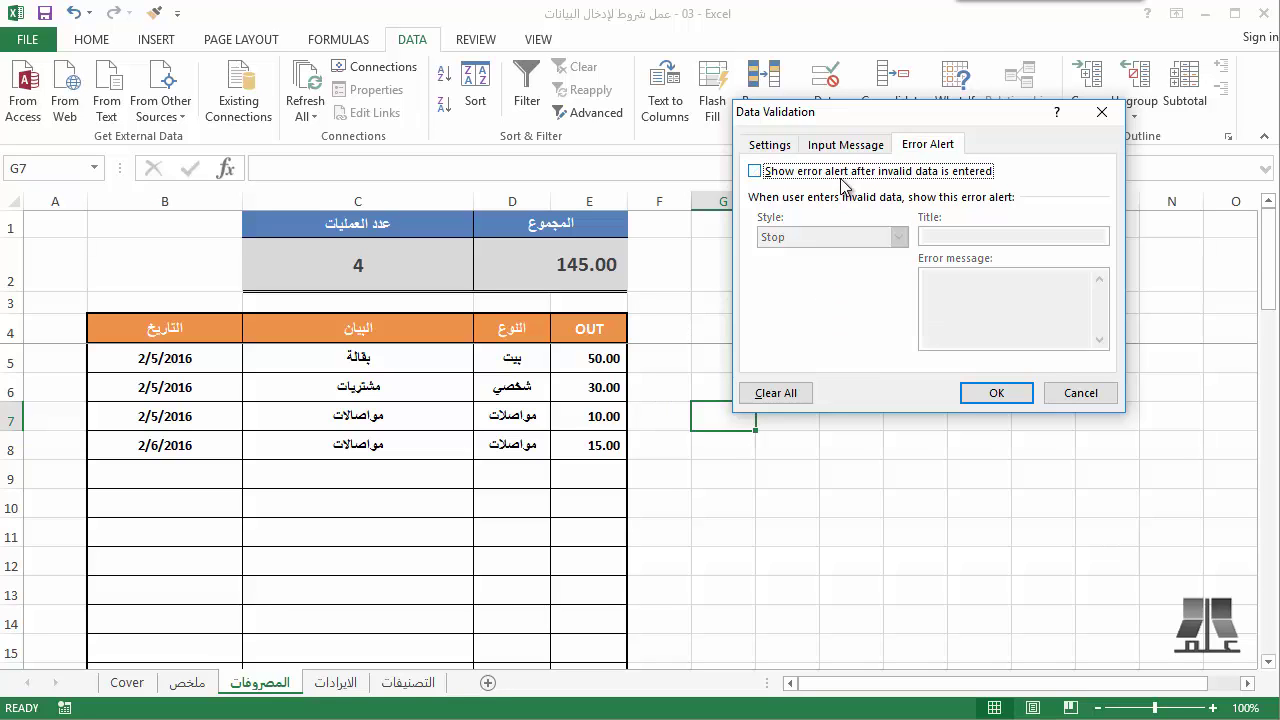
pyautogui.click(1078, 393)
# - Turn off the validation error alert for OUT cells E9:E13
pyautogui.click(593, 484)
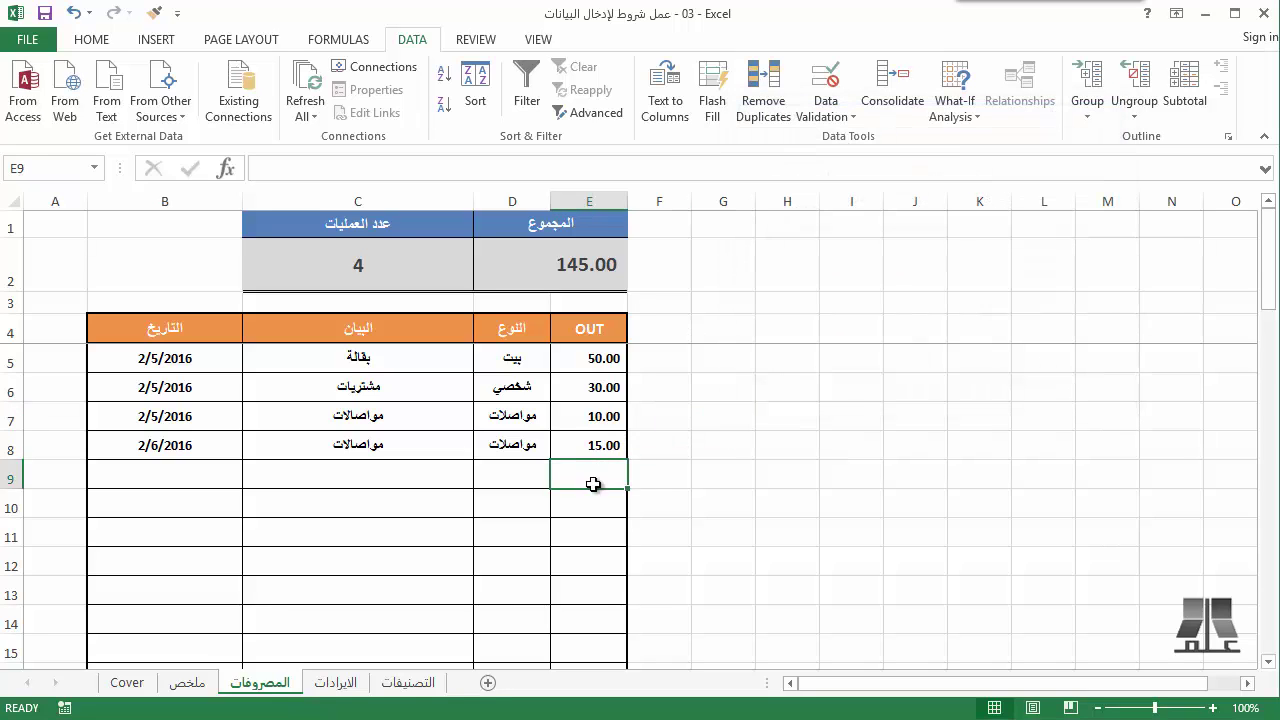
pyautogui.moveTo(593, 484); pyautogui.dragTo(588, 588)
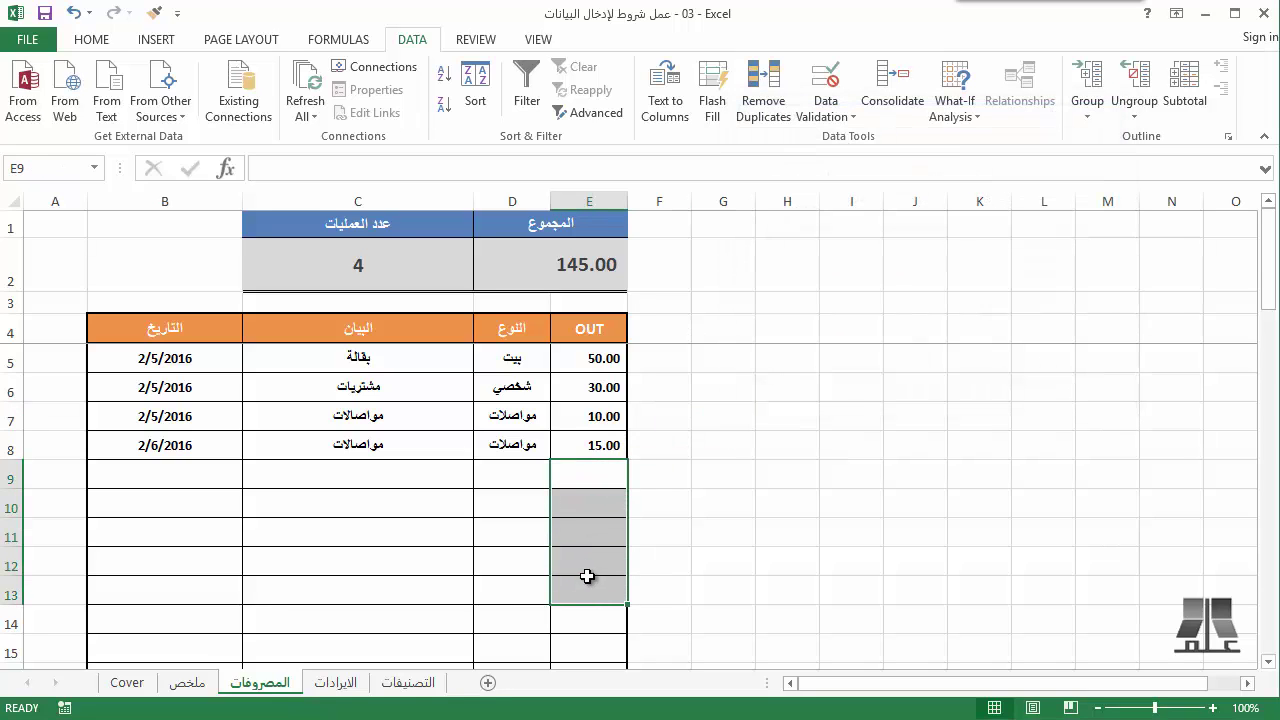
pyautogui.click(835, 82)
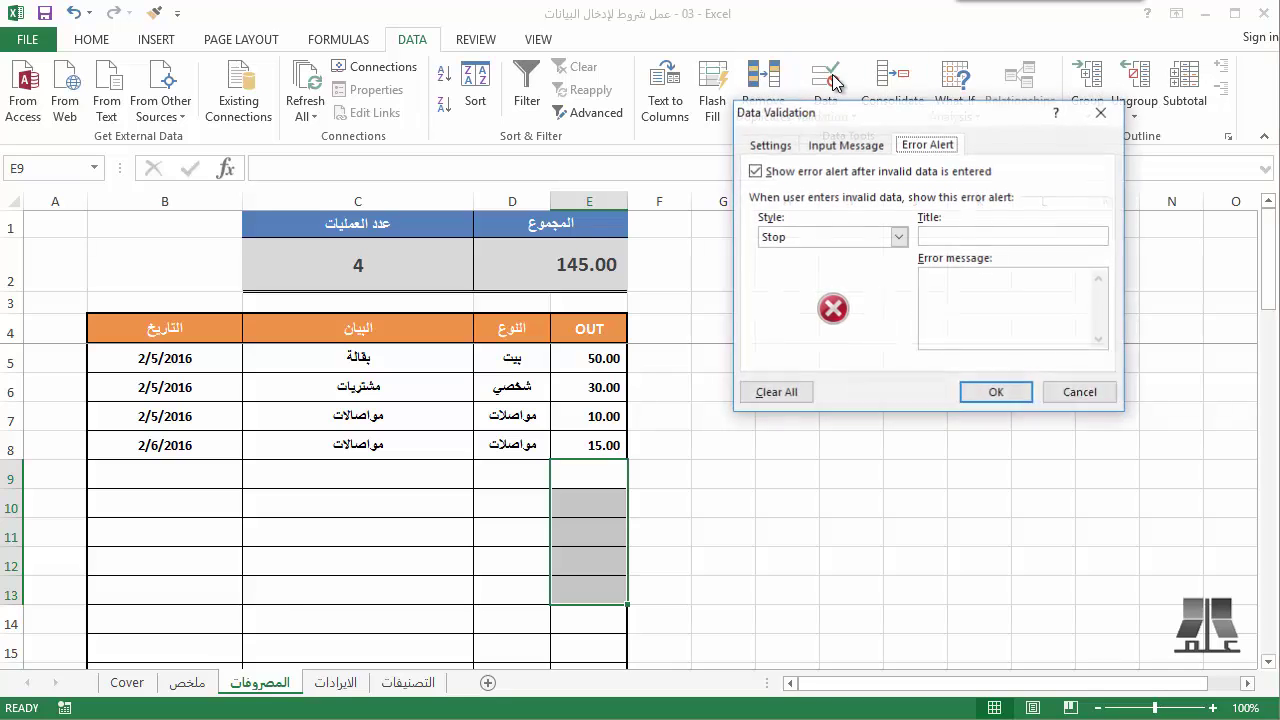
pyautogui.click(858, 172)
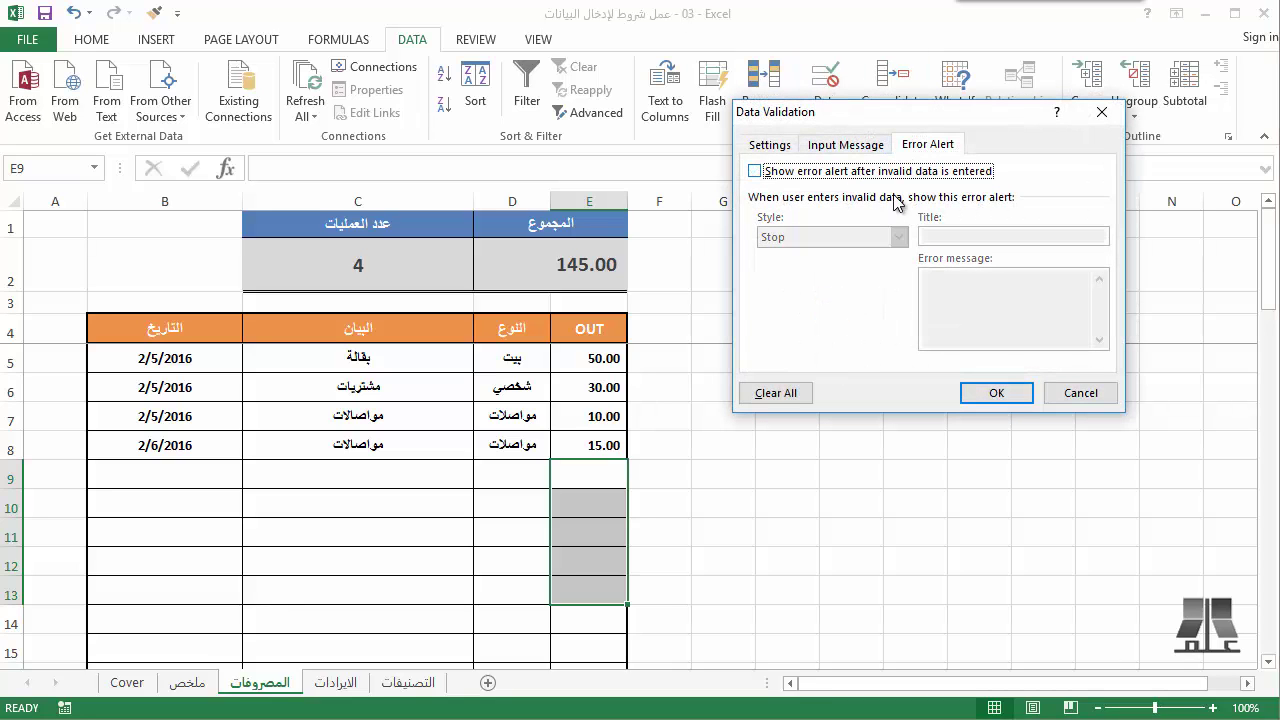
pyautogui.click(1000, 392)
# - Enter test amounts 0, -2 and -3 in E9:E11 and select them
pyautogui.click(621, 474)
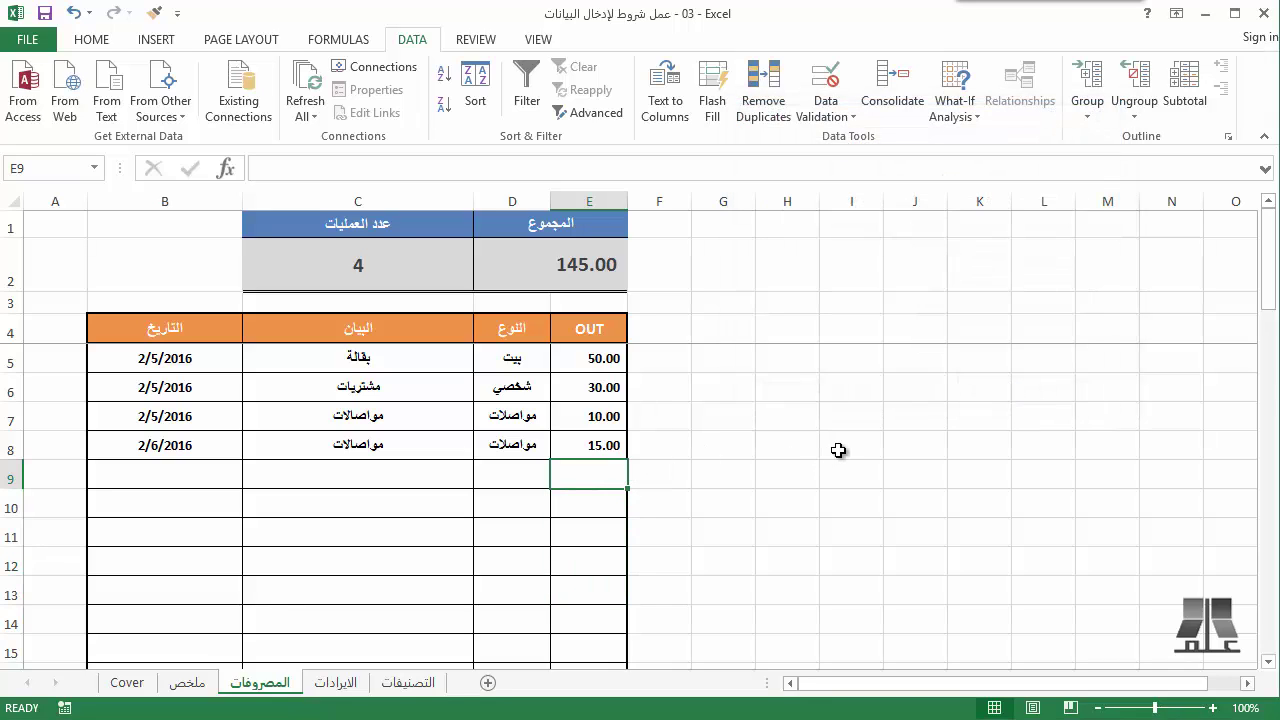
pyautogui.write('0')
pyautogui.press('Return')
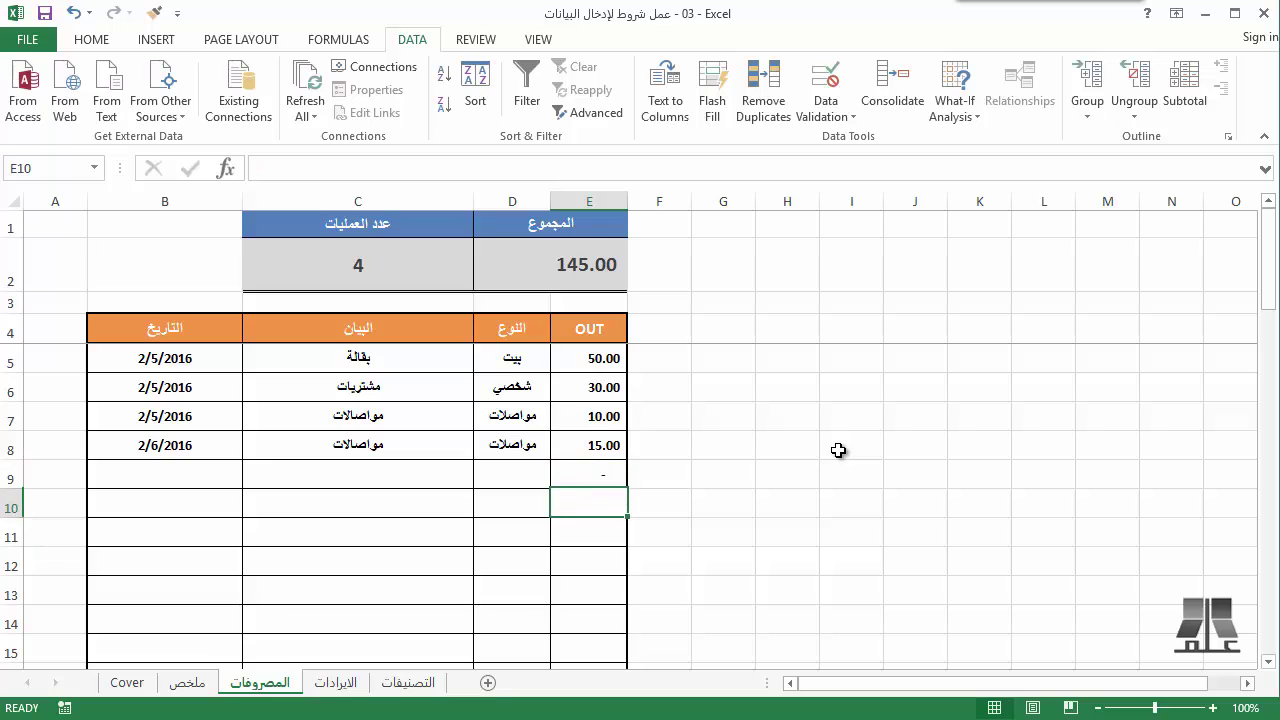
pyautogui.write('-2')
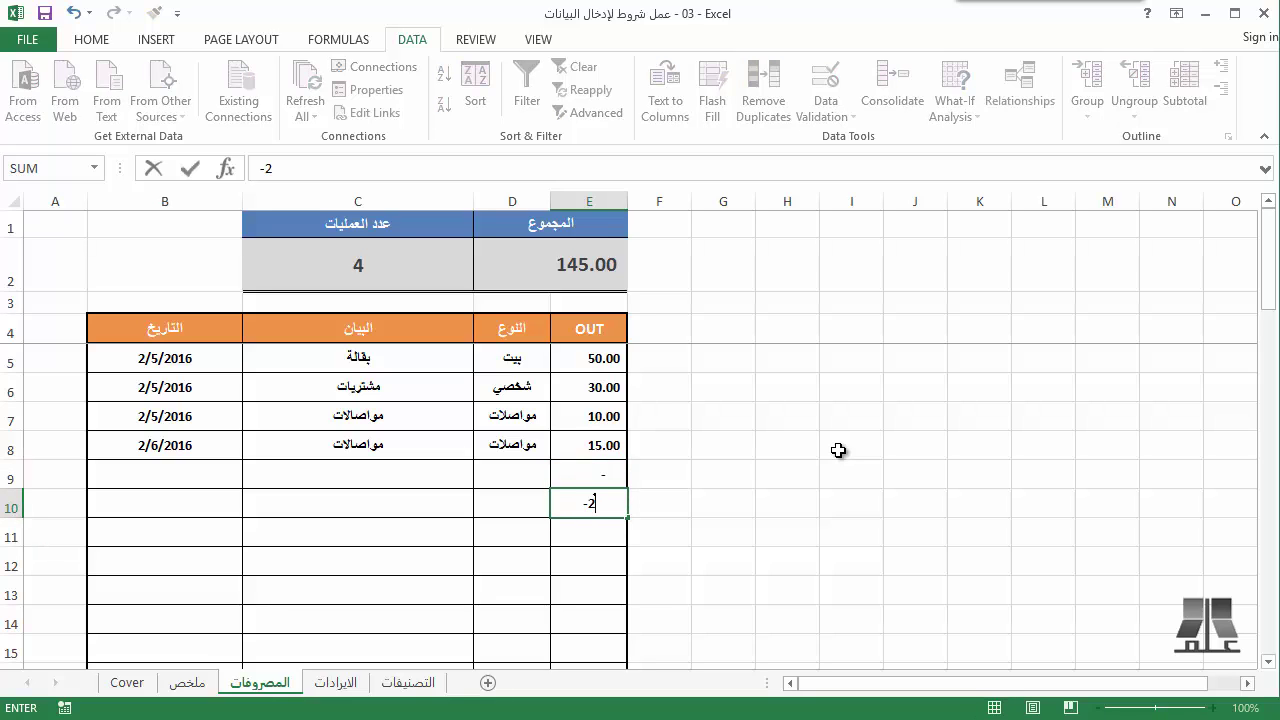
pyautogui.press('Return')
pyautogui.write('-3')
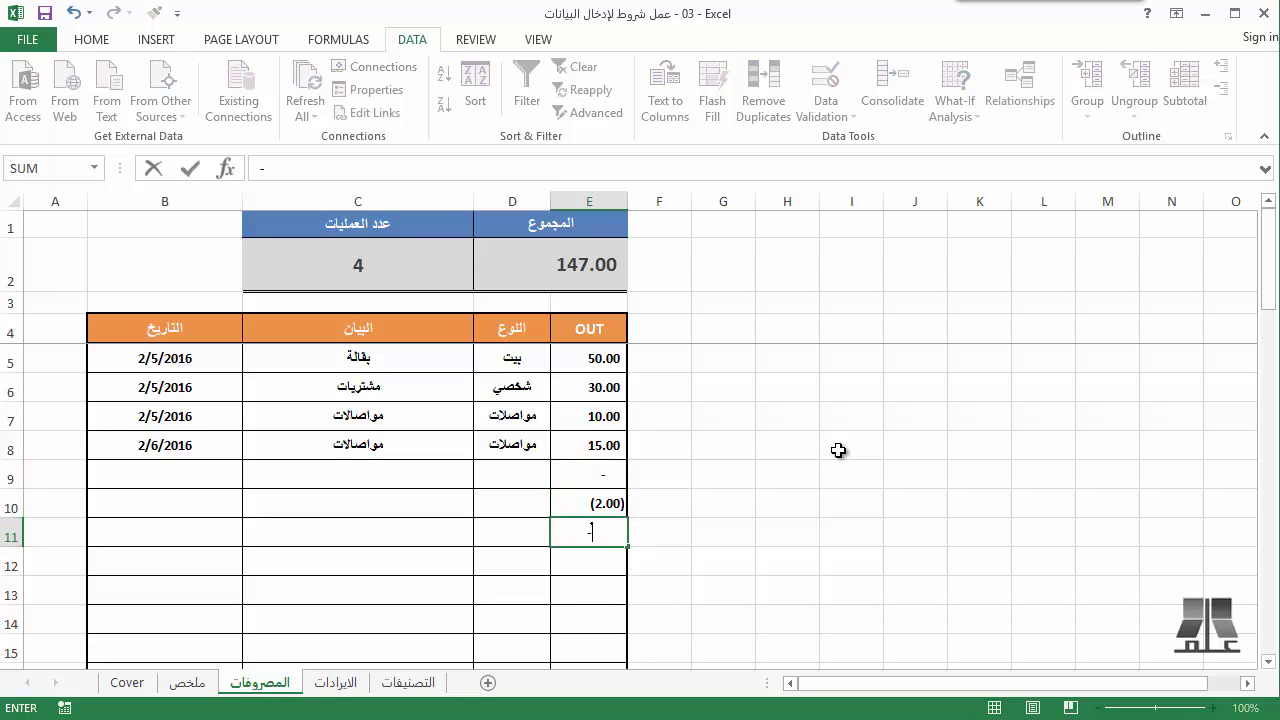
pyautogui.press('Return')
pyautogui.press('Up')
pyautogui.press('Up')
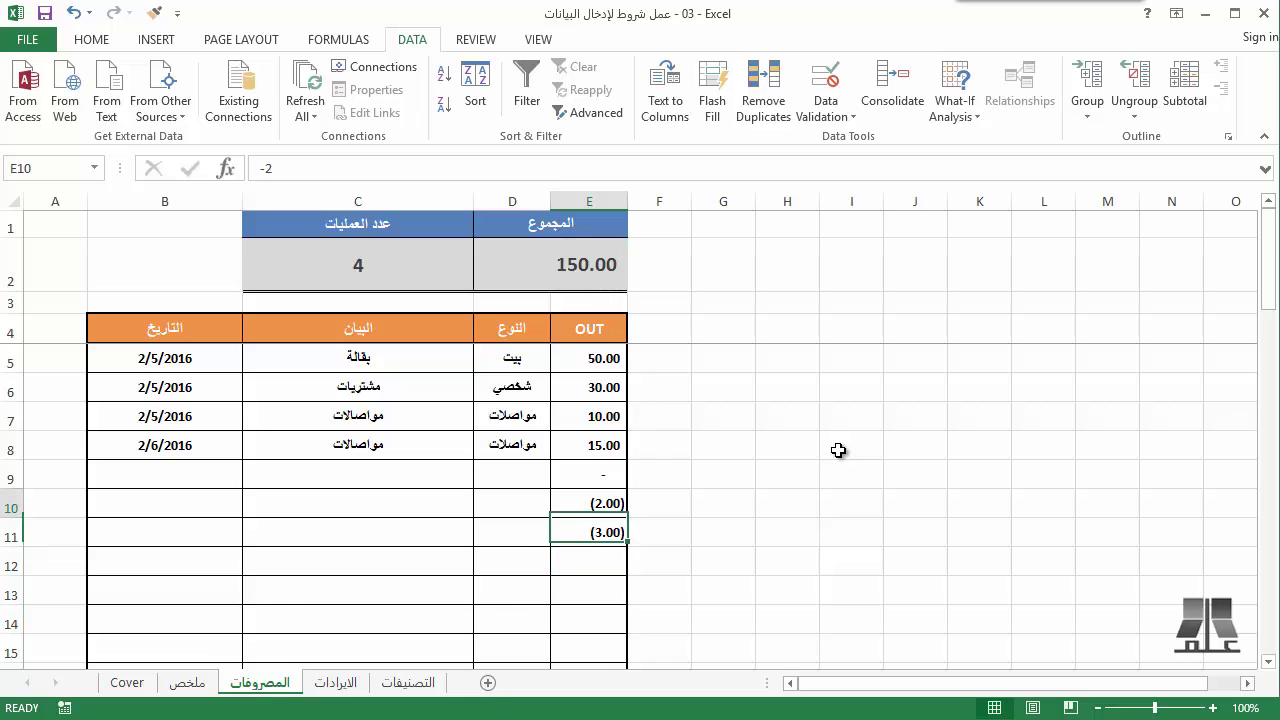
pyautogui.press('Up')
pyautogui.hotkey('shift', 'Down')
pyautogui.hotkey('shift', 'Down')
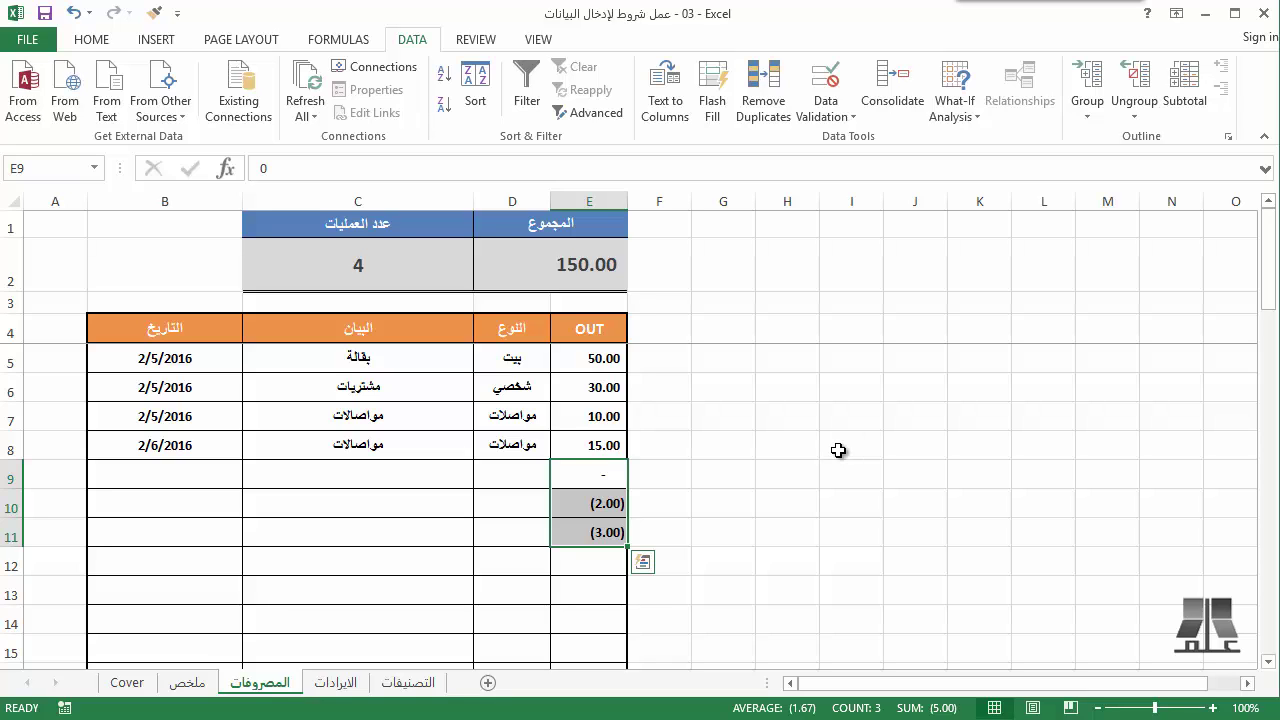
# - Delete the E9:E11 test amounts and re-enable Show error alert for the OUT cells
pyautogui.press('Delete')
pyautogui.click(815, 77)
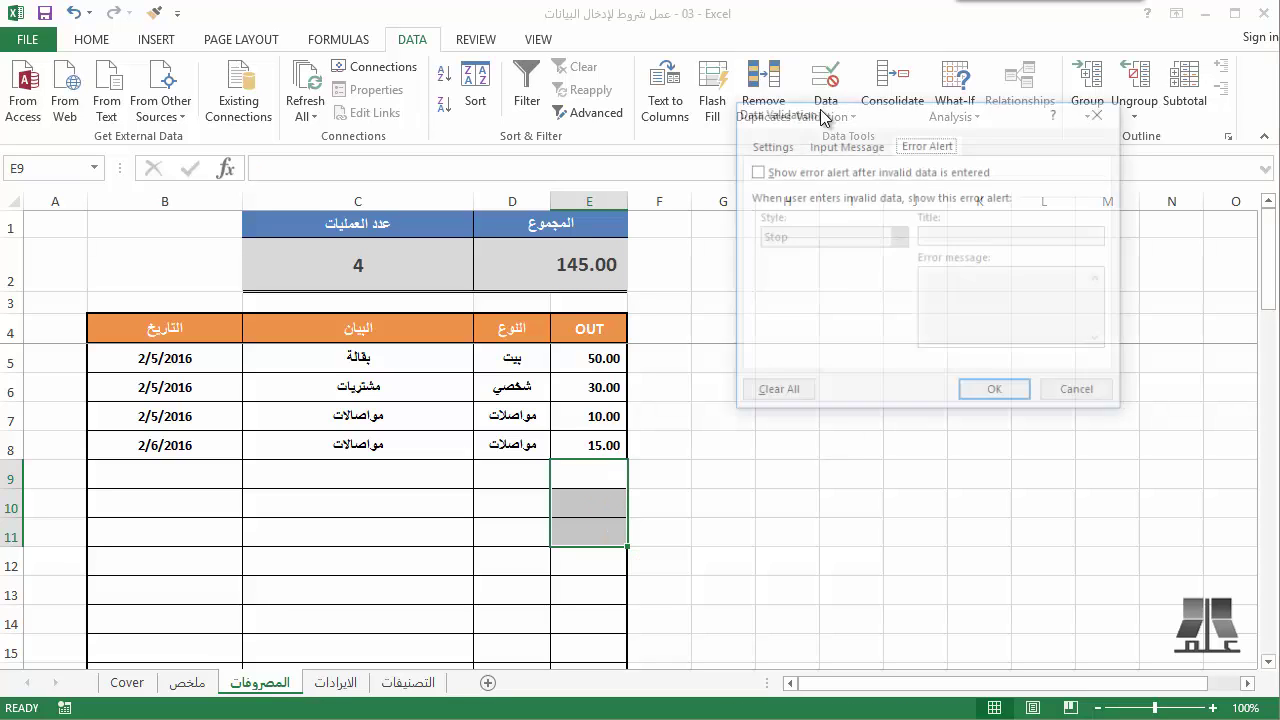
pyautogui.click(838, 172)
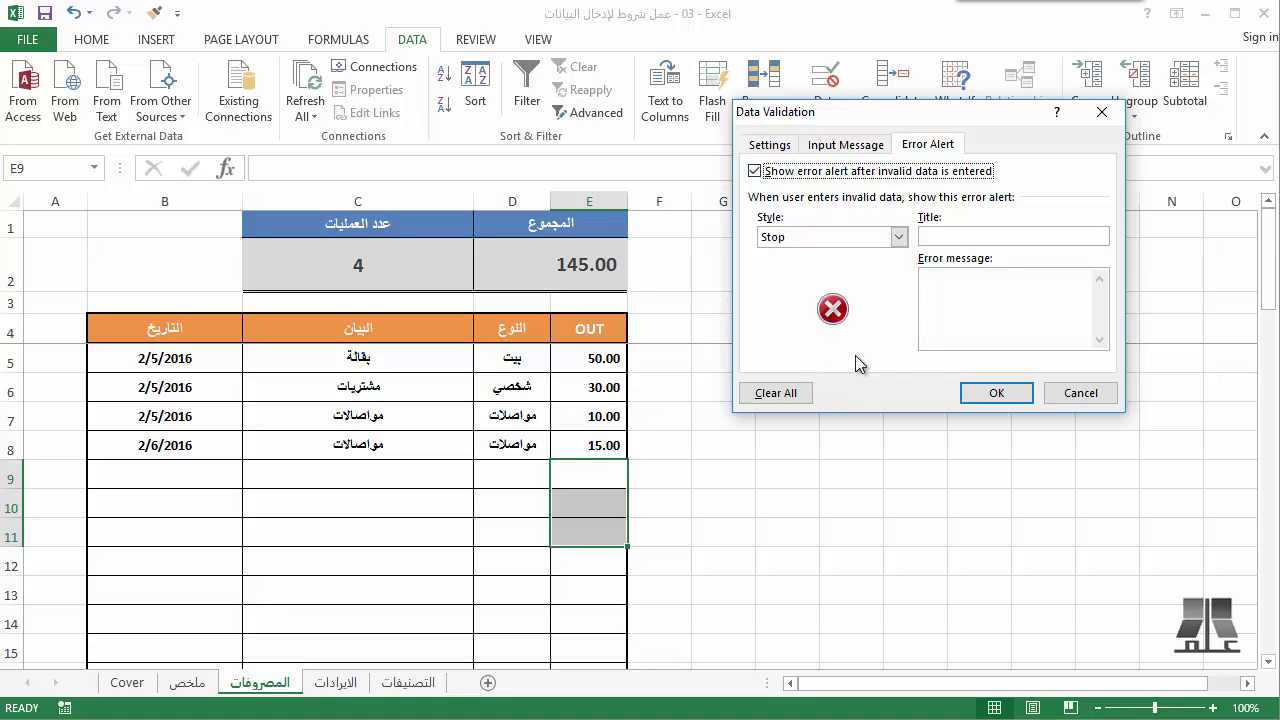
pyautogui.click(1003, 397)
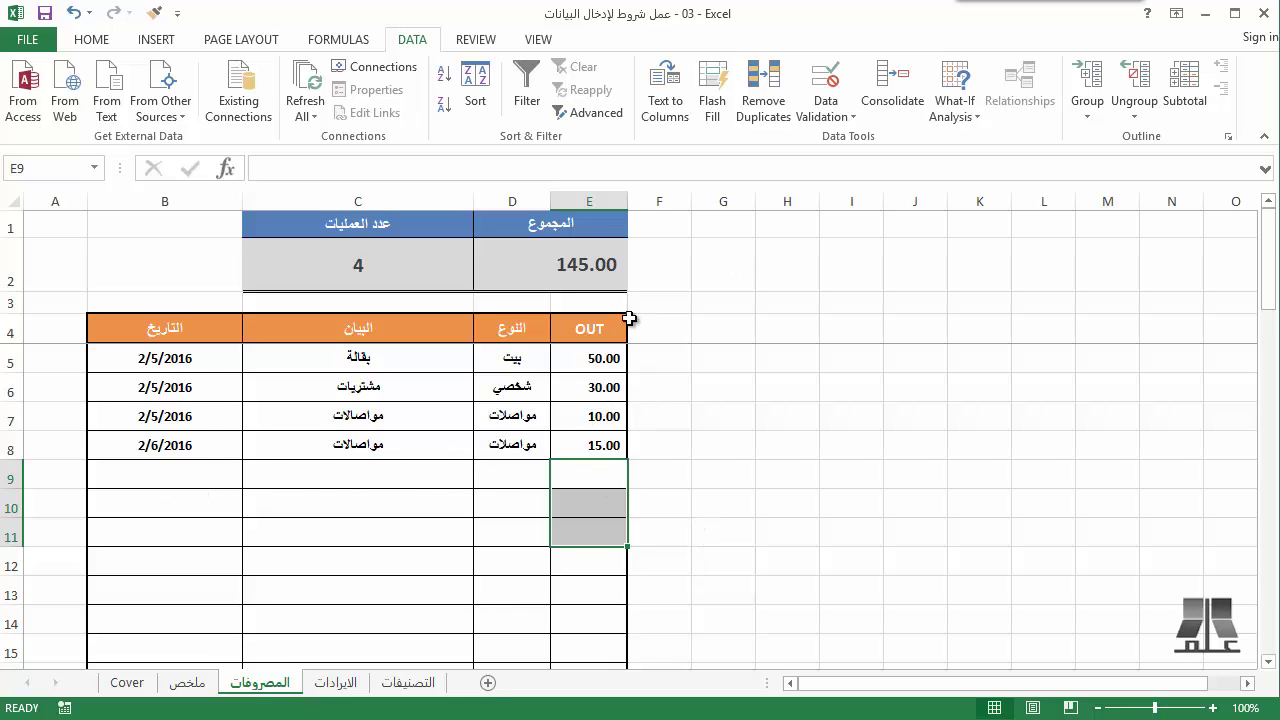
# - Erase the mixed validation on B9:E9, leaving Allow set to Any value
pyautogui.moveTo(580, 477); pyautogui.dragTo(195, 481)
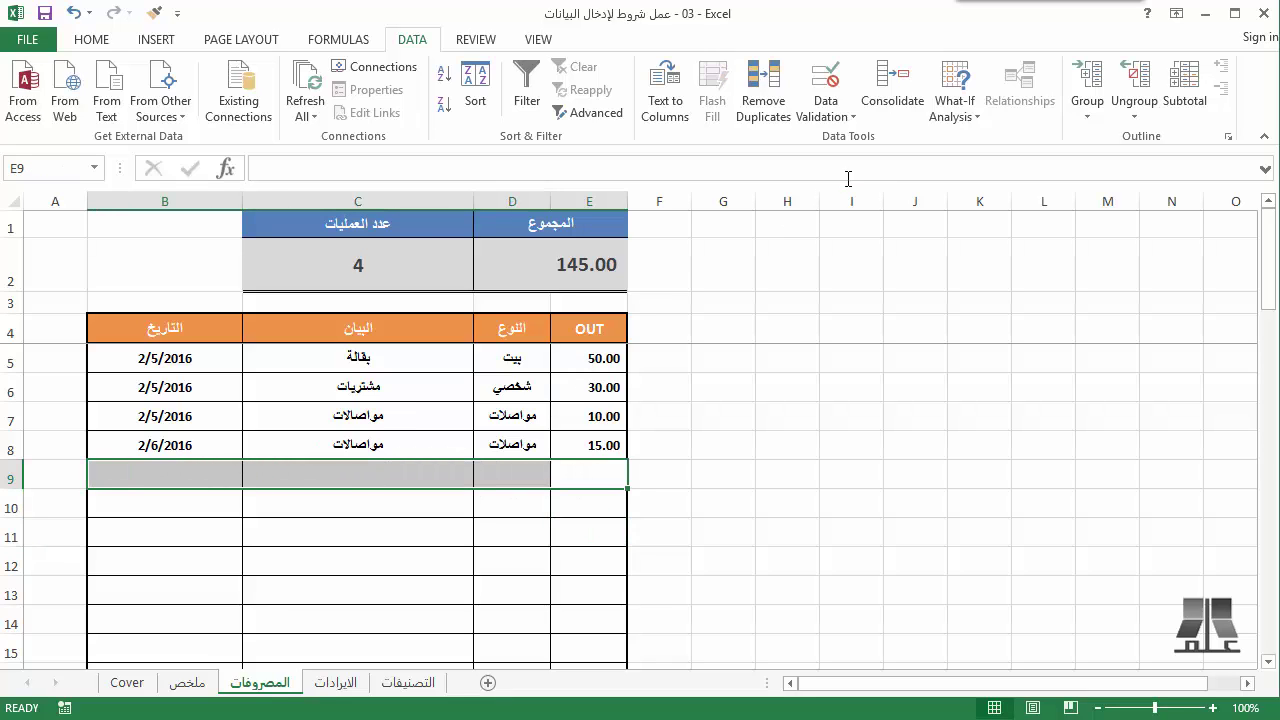
pyautogui.click(825, 85)
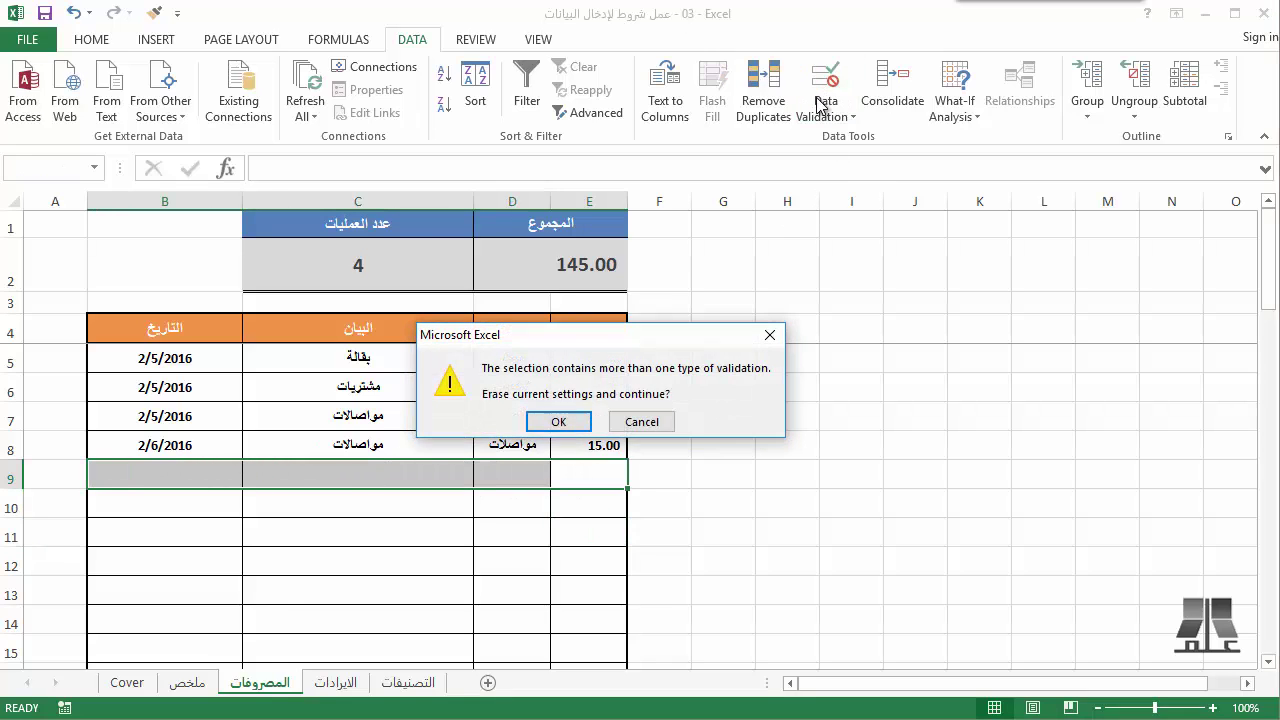
pyautogui.click(566, 422)
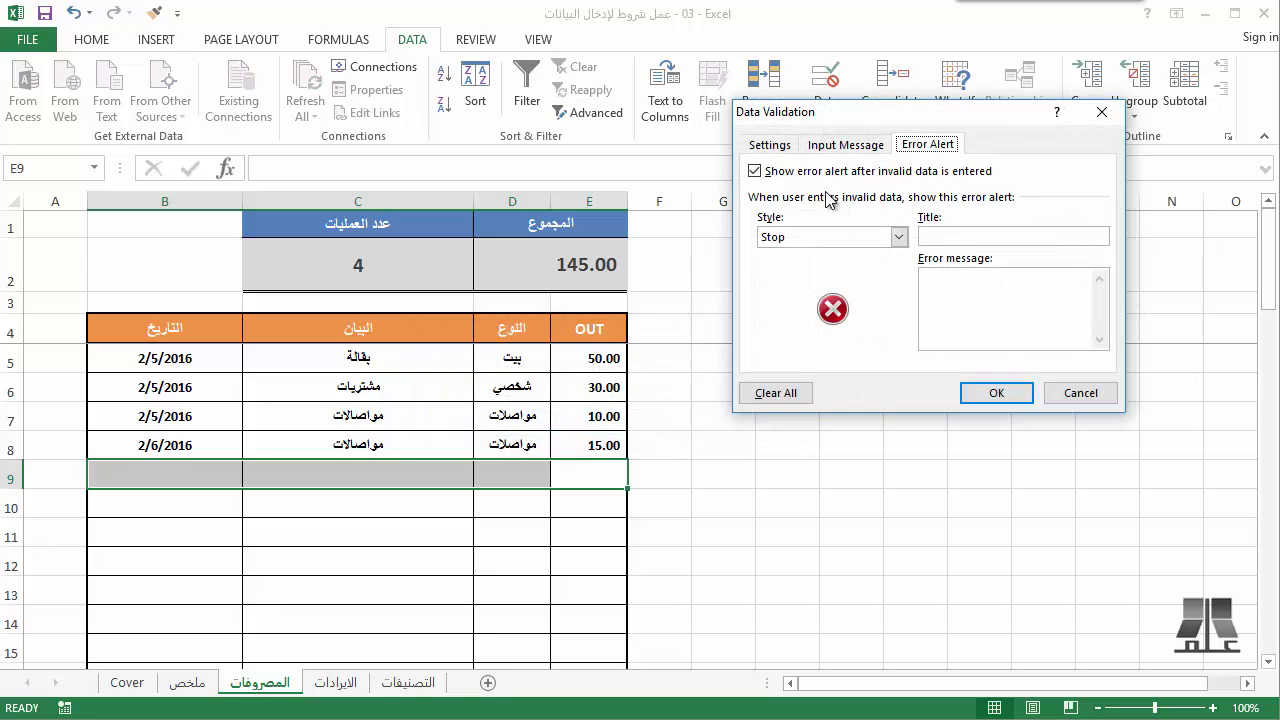
pyautogui.click(772, 147)
pyautogui.click(805, 212)
pyautogui.click(805, 212)
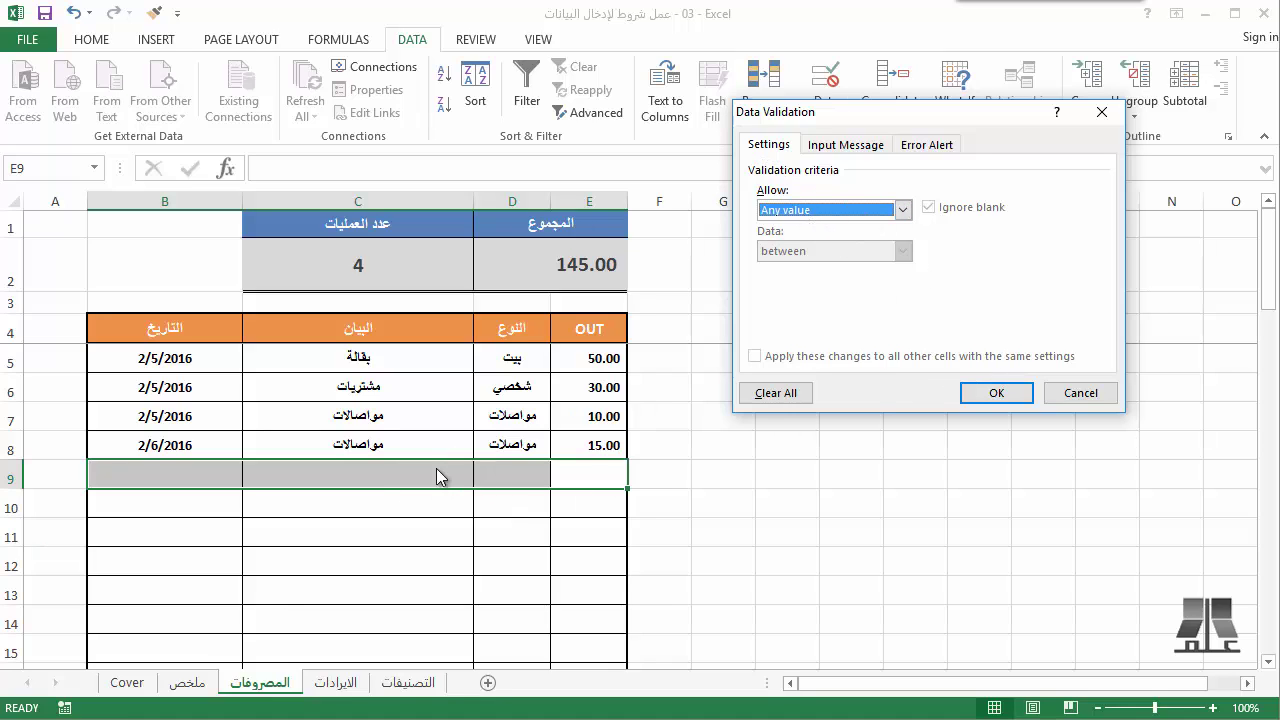
pyautogui.click(1010, 398)
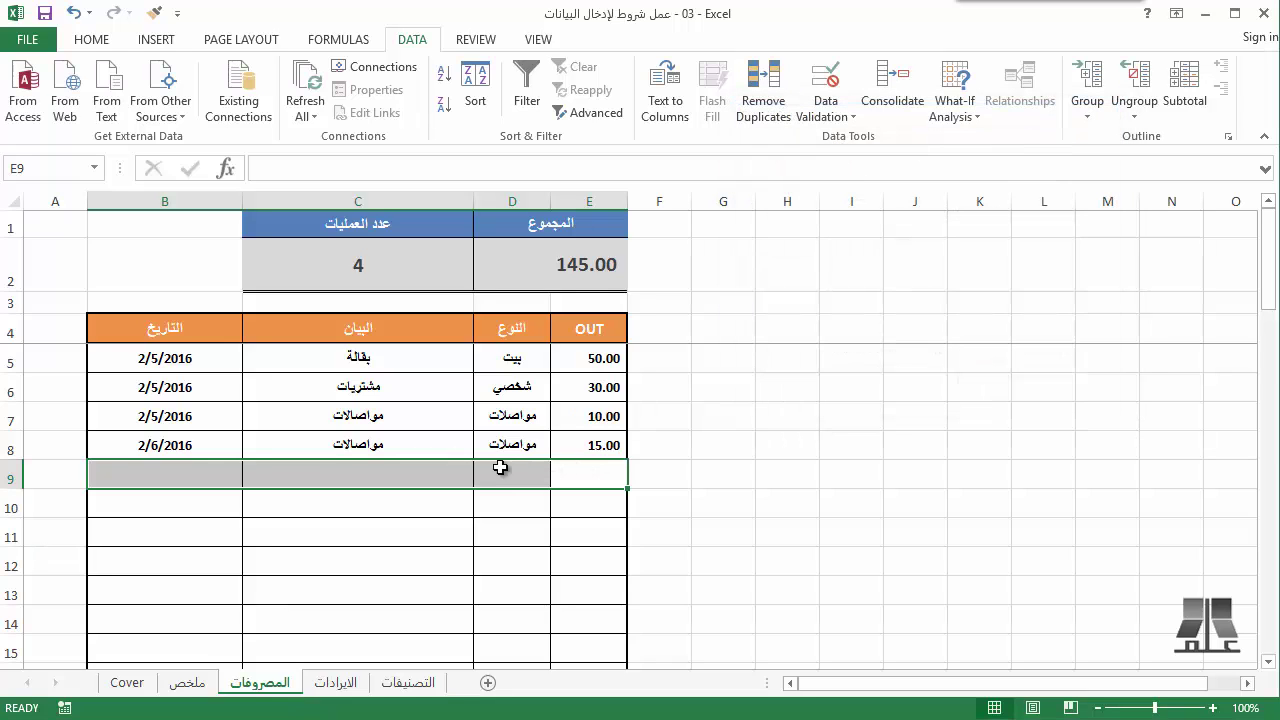
pyautogui.click(200, 497)
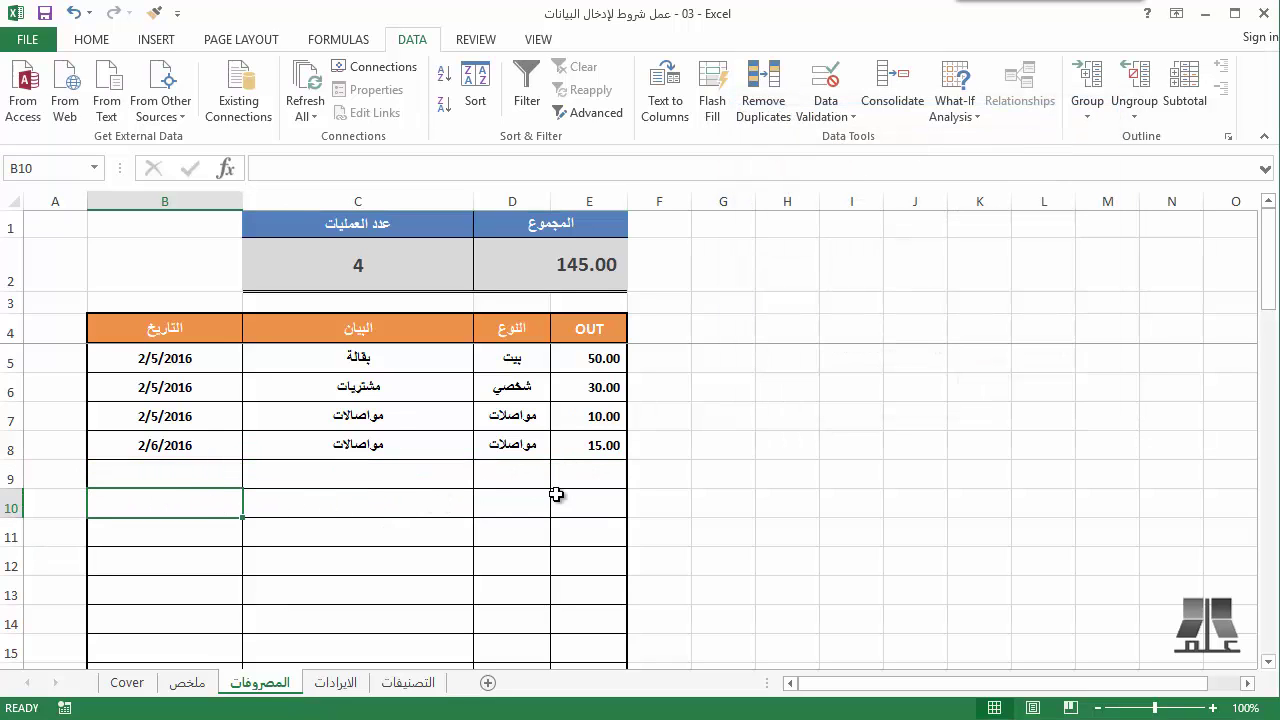
pyautogui.click(163, 361)
pyautogui.moveTo(163, 361); pyautogui.dragTo(585, 507)
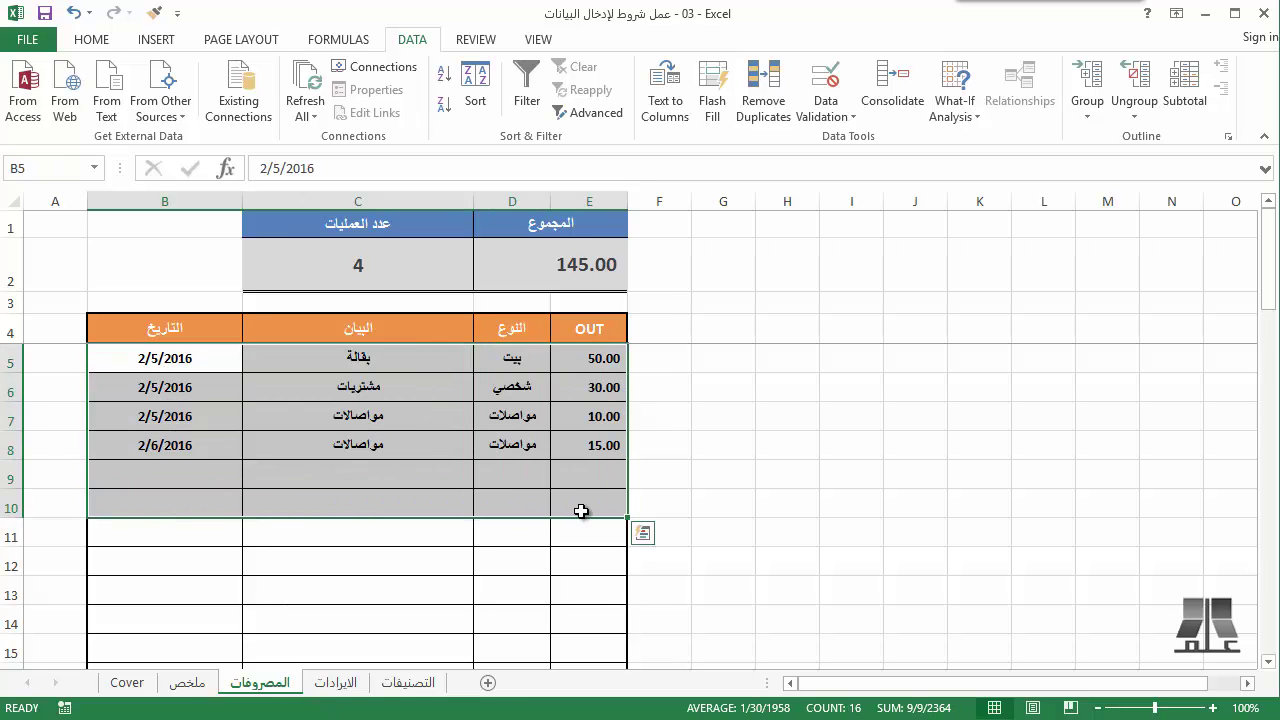
pyautogui.click(853, 117)
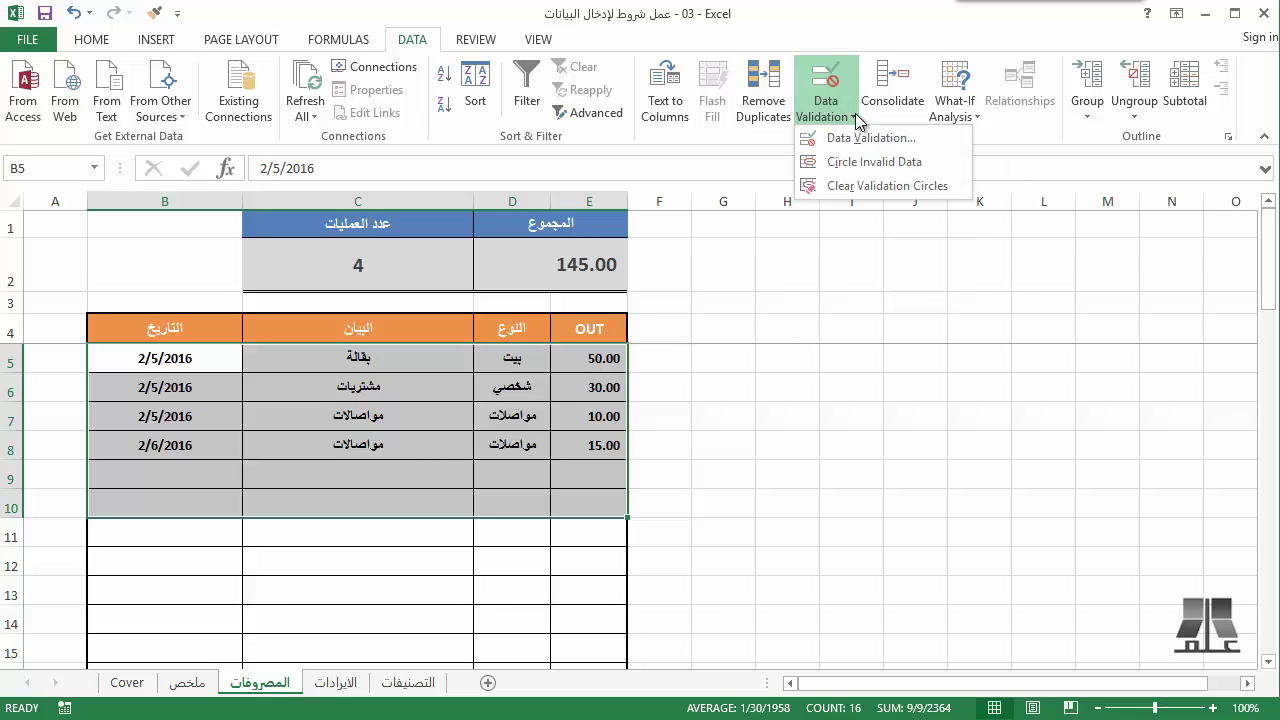
pyautogui.click(894, 164)
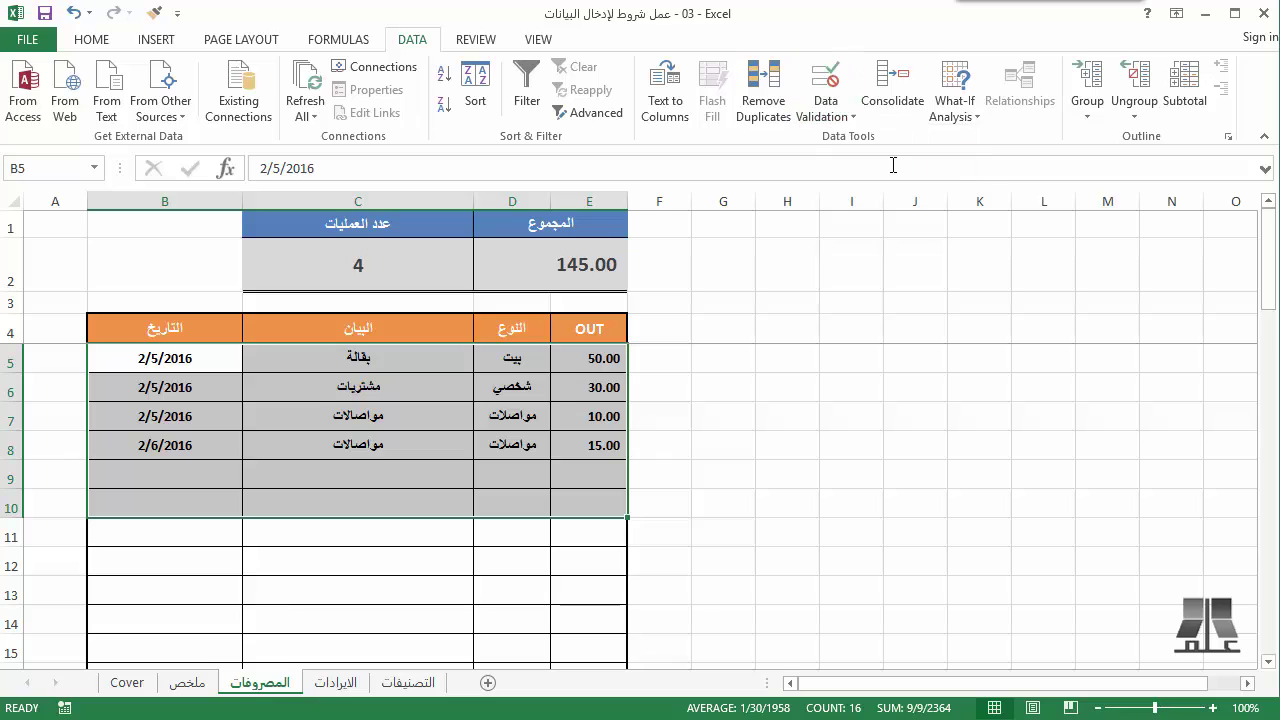
pyautogui.click(828, 106)
pyautogui.click(897, 184)
pyautogui.click(416, 483)
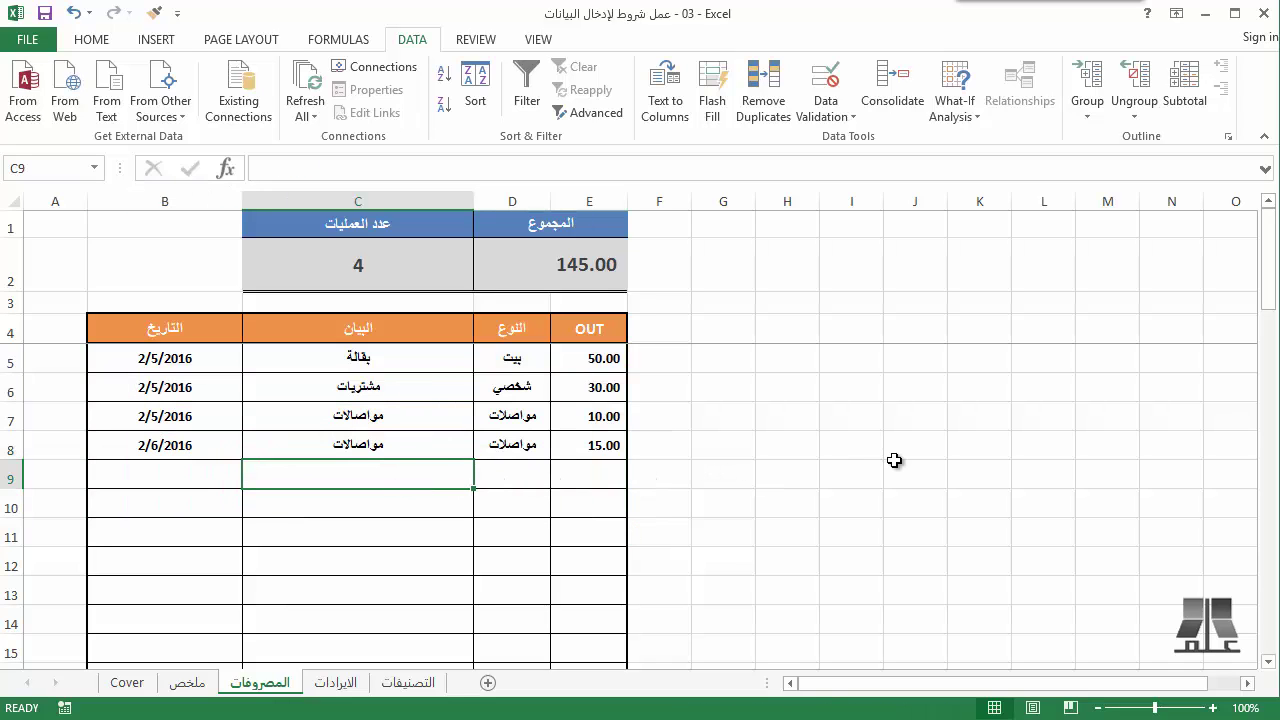
# - Enter 50 in C9, then try -6 in C10 and cancel the rejected entry
pyautogui.write('50')
pyautogui.press('Return')
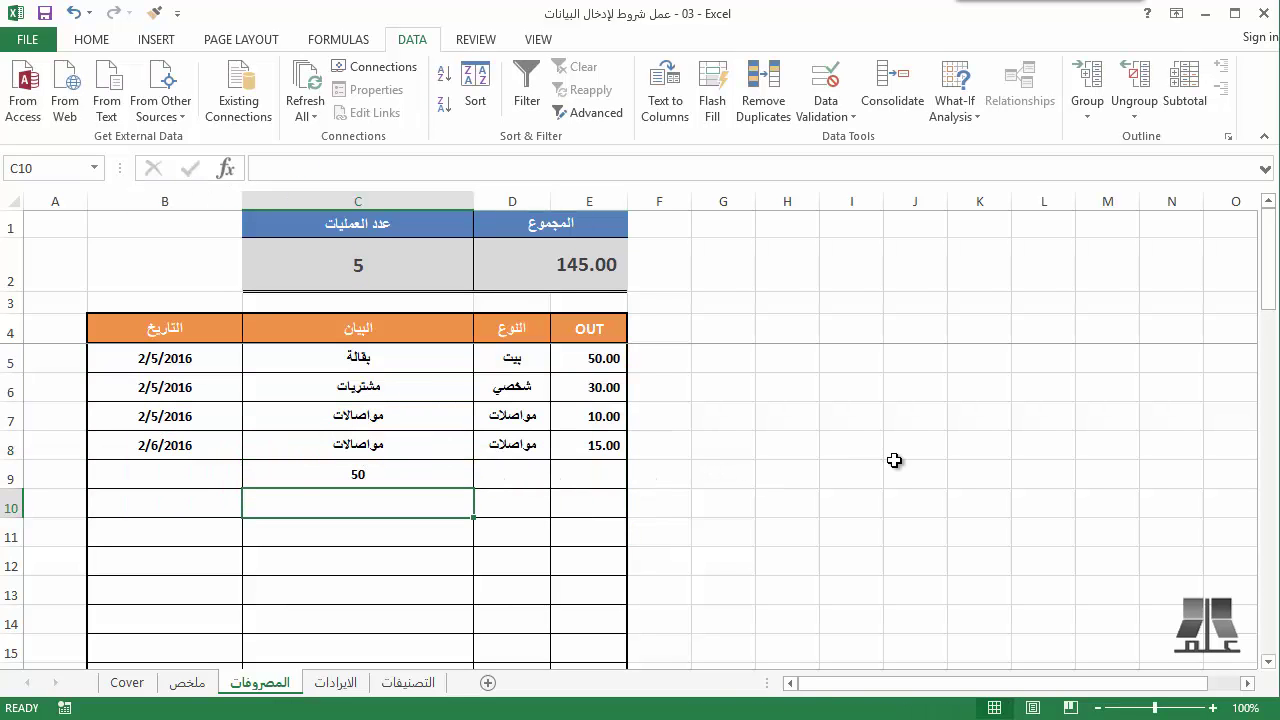
pyautogui.write('-6')
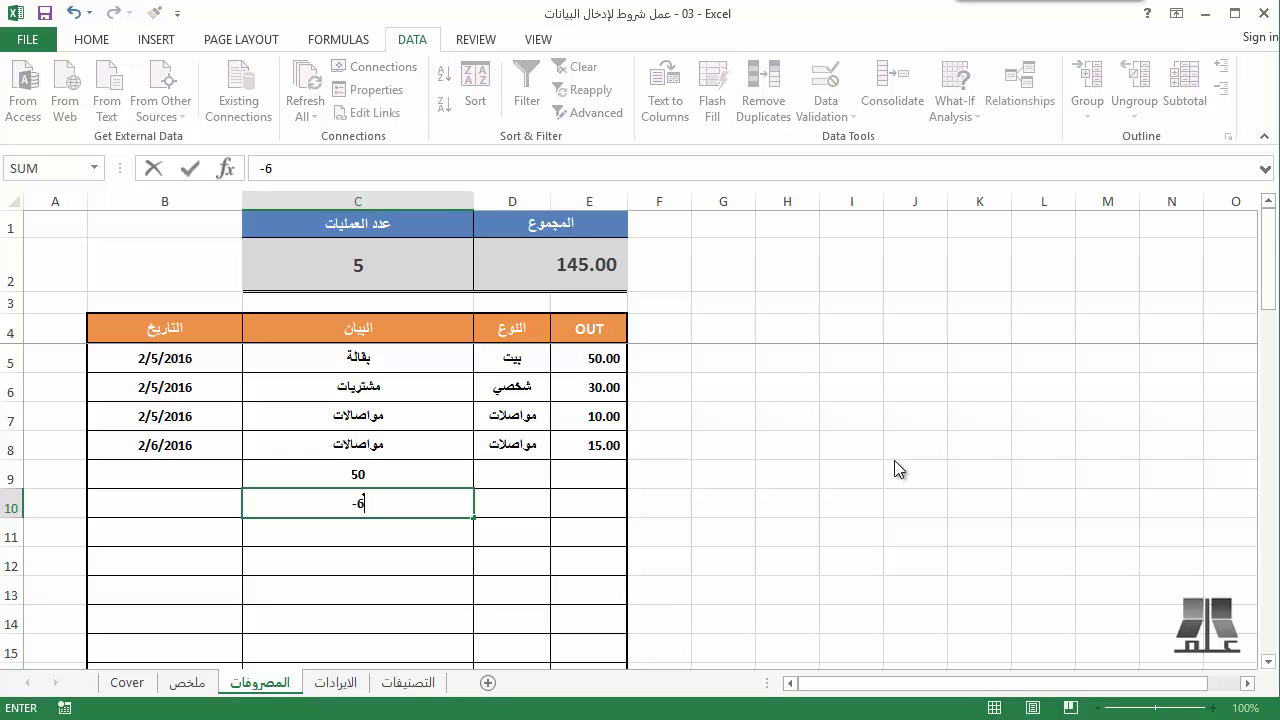
pyautogui.press('Return')
pyautogui.press('Escape')
# - Turn off the description column's error alert and re-enter -6 in C10
pyautogui.click(858, 103)
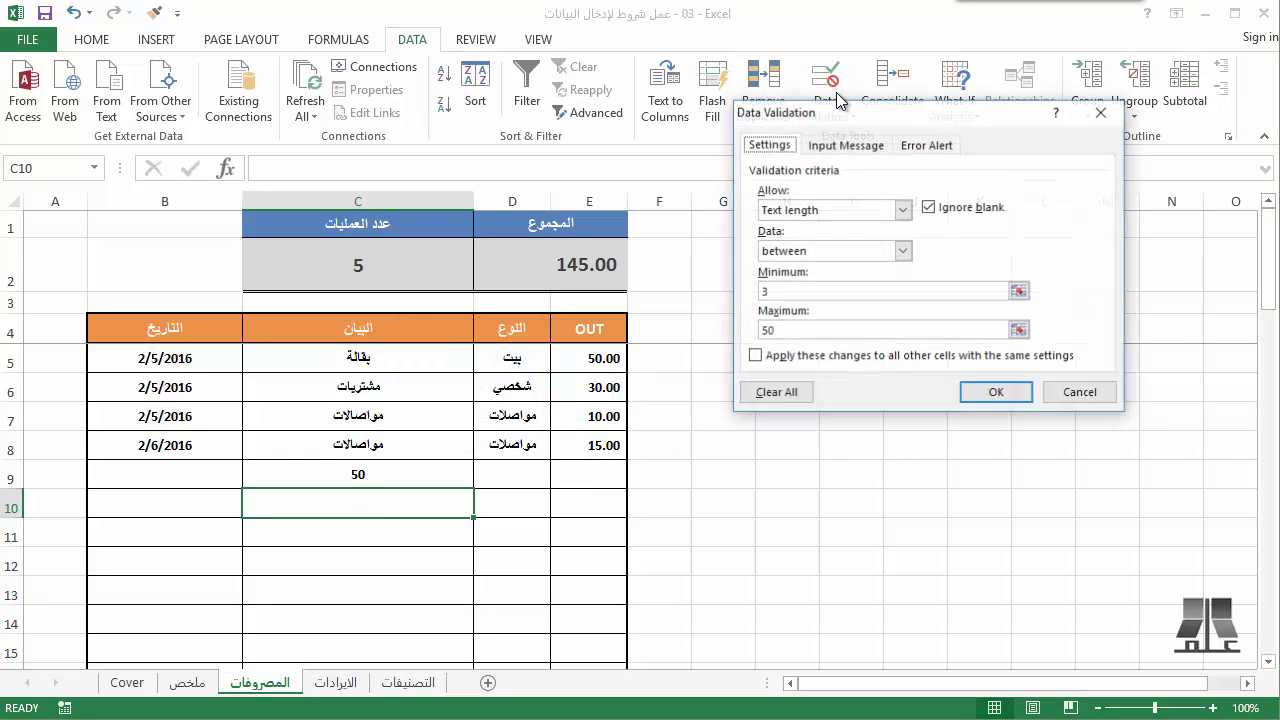
pyautogui.click(922, 148)
pyautogui.click(830, 171)
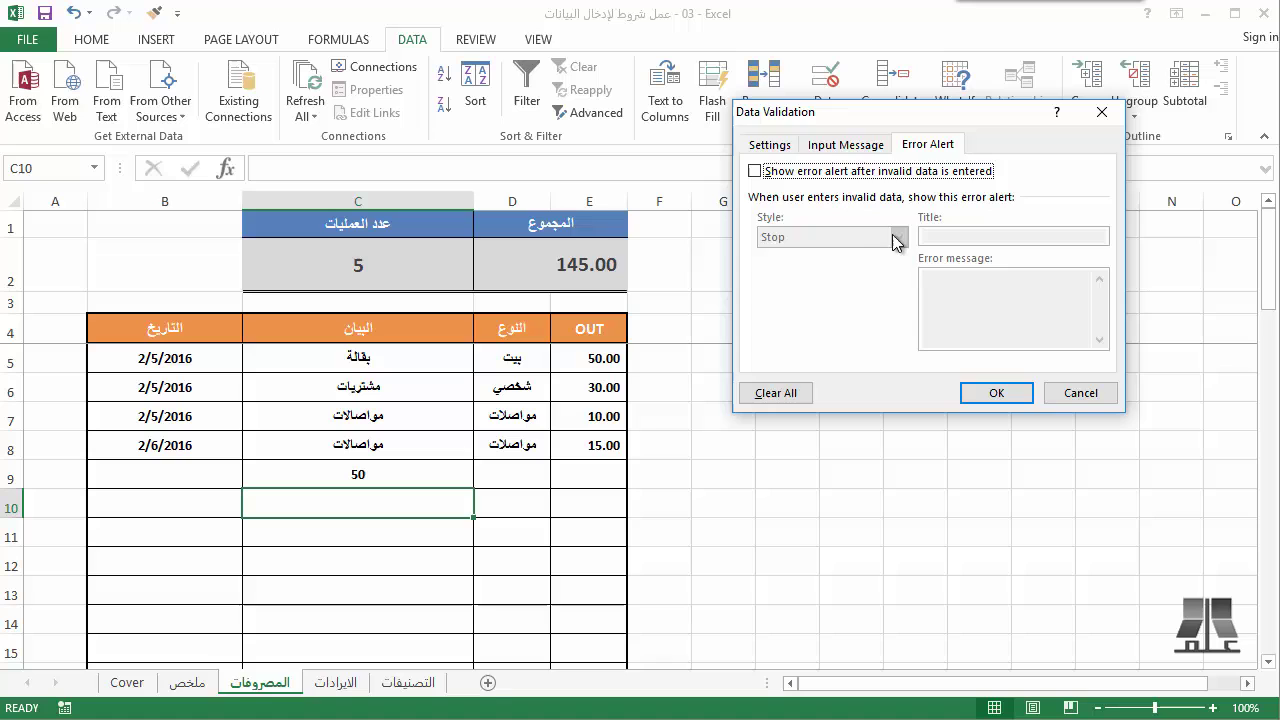
pyautogui.click(997, 392)
pyautogui.write('-6')
pyautogui.press('Return')
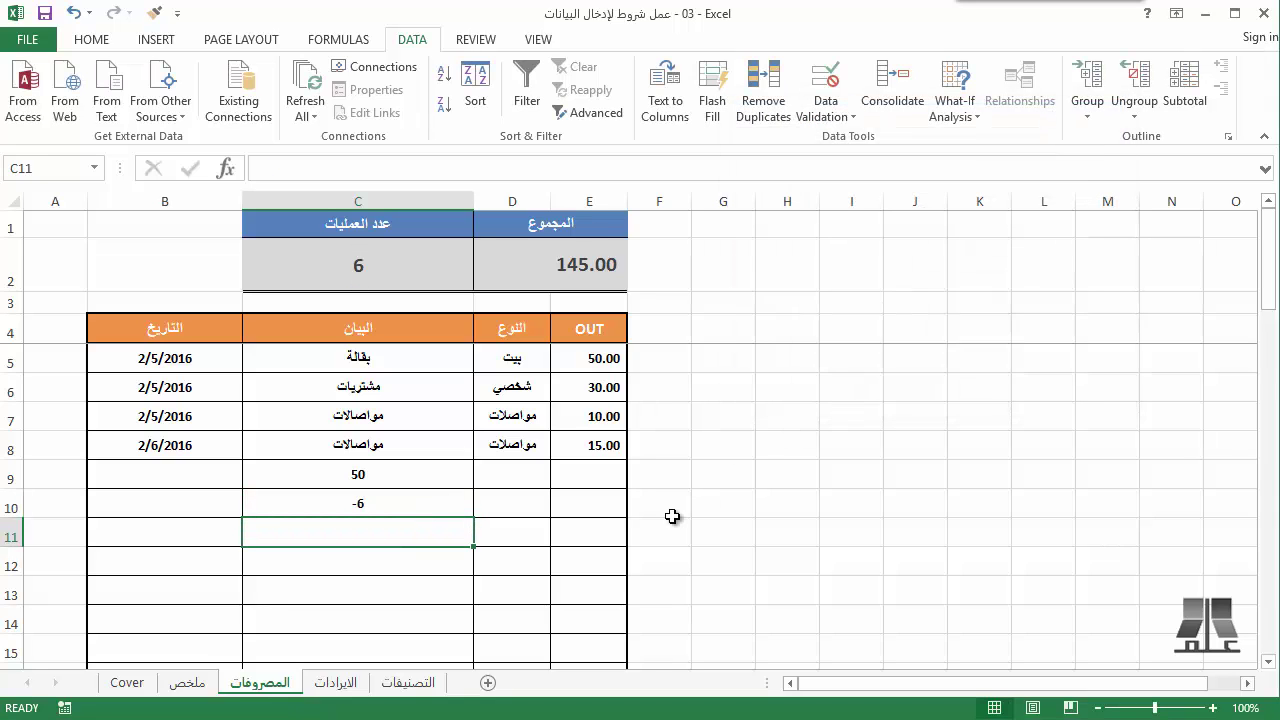
# - Circle invalid data in B5:E10 so the -6 entry is marked
pyautogui.moveTo(147, 362); pyautogui.dragTo(566, 508)
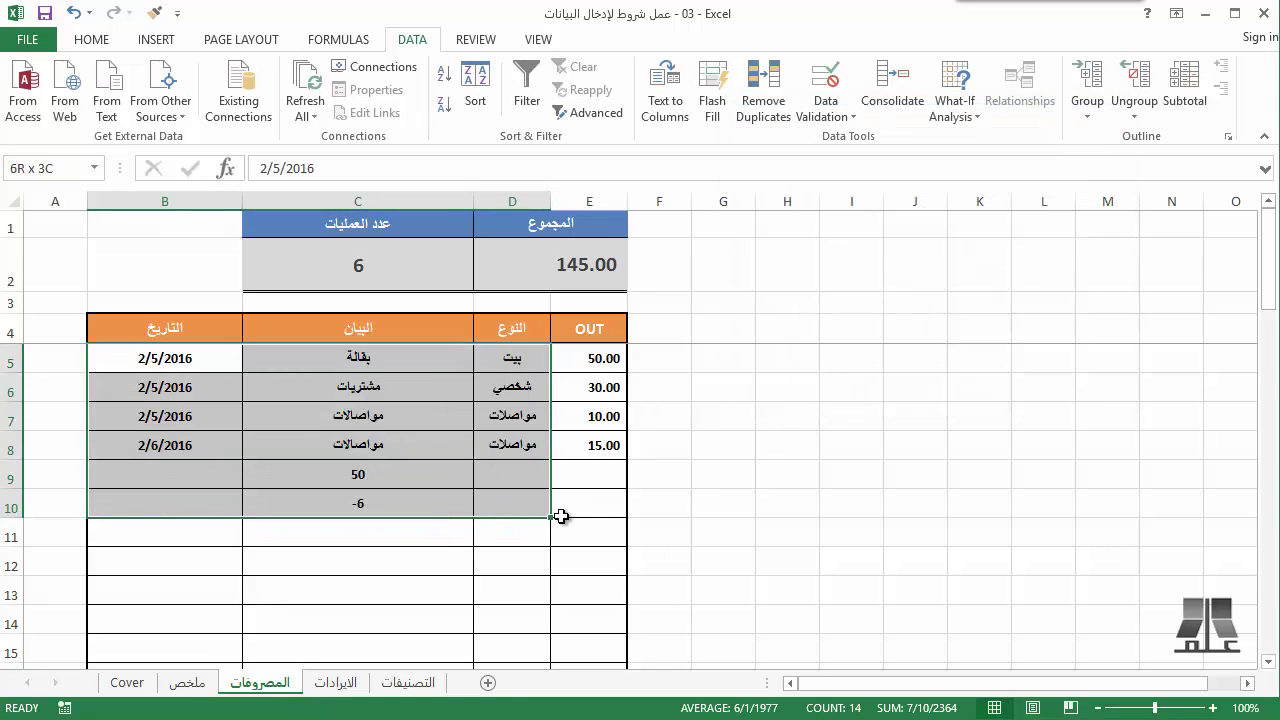
pyautogui.click(831, 110)
pyautogui.click(851, 157)
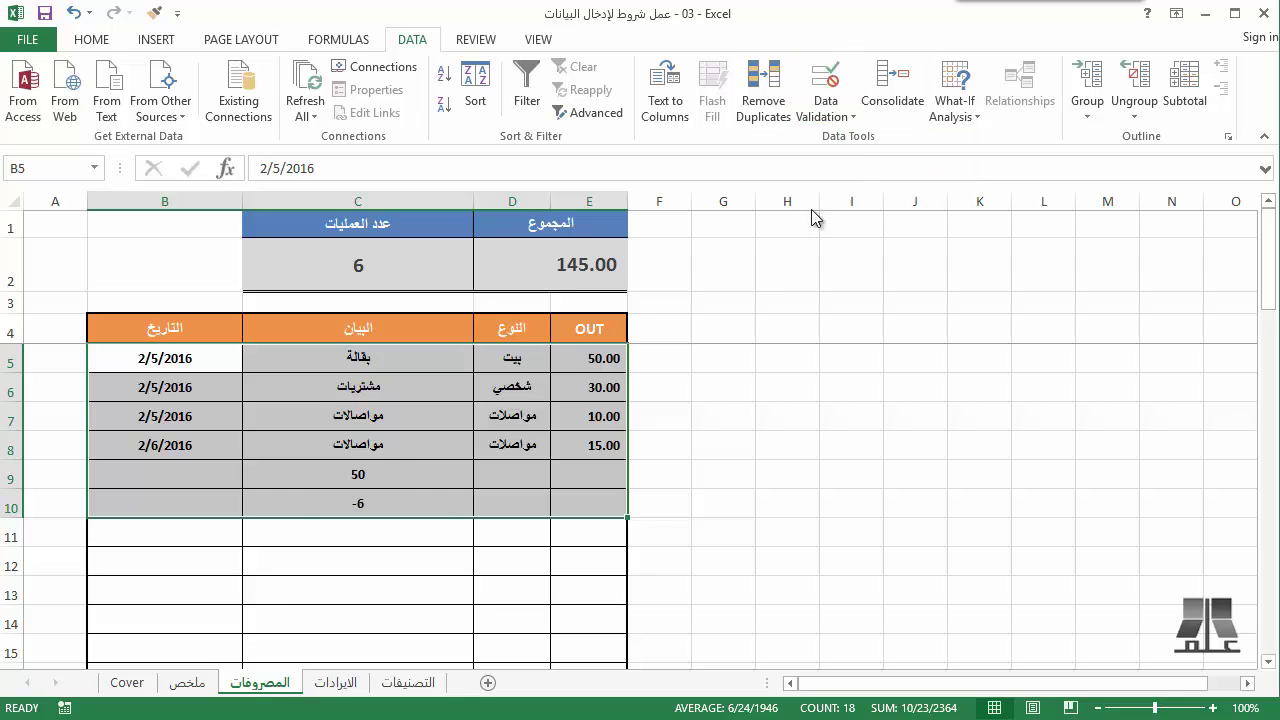
pyautogui.click(749, 415)
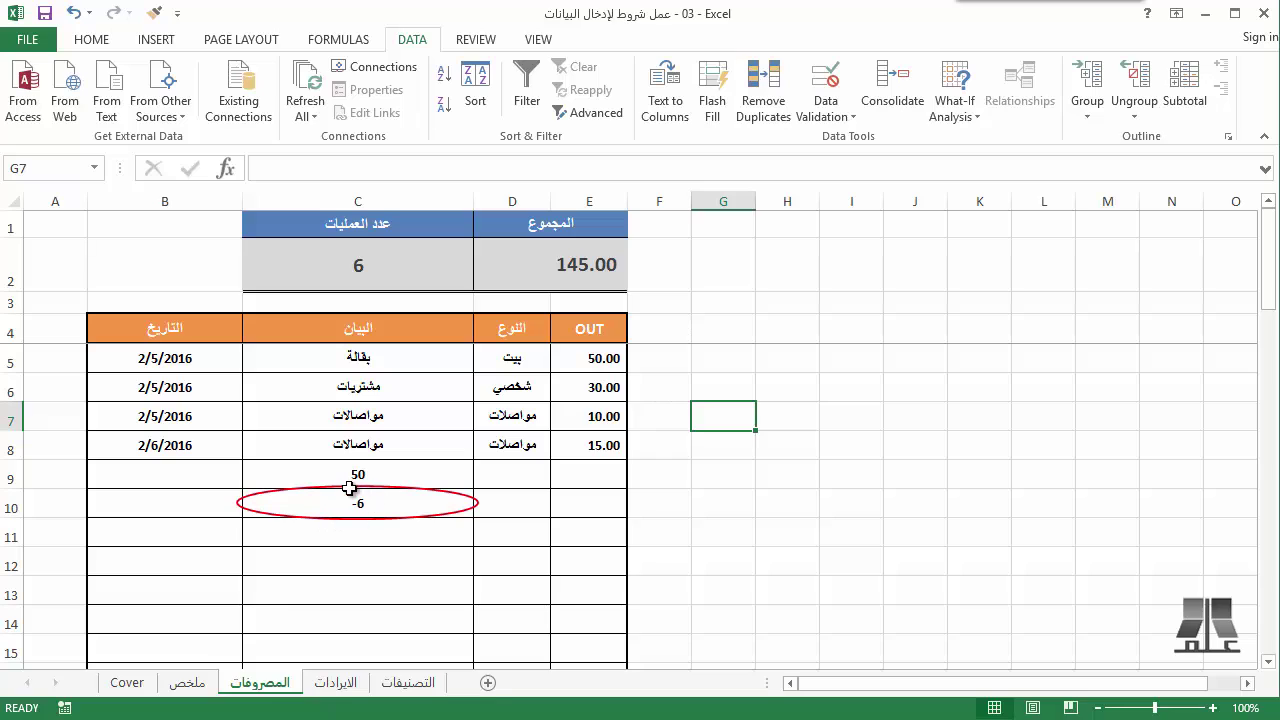
# - Clear the validation circle around -6 and select the B9:C10 test entries
pyautogui.click(580, 483)
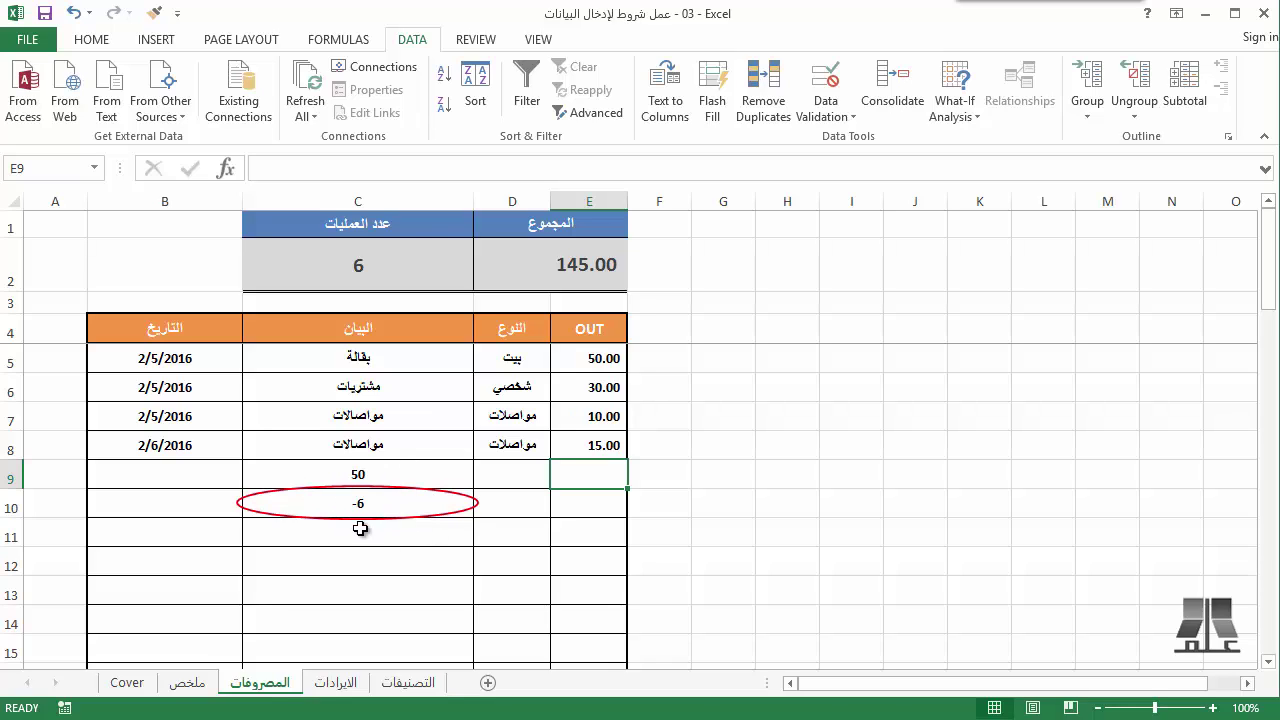
pyautogui.click(502, 475)
pyautogui.moveTo(502, 475); pyautogui.dragTo(577, 476)
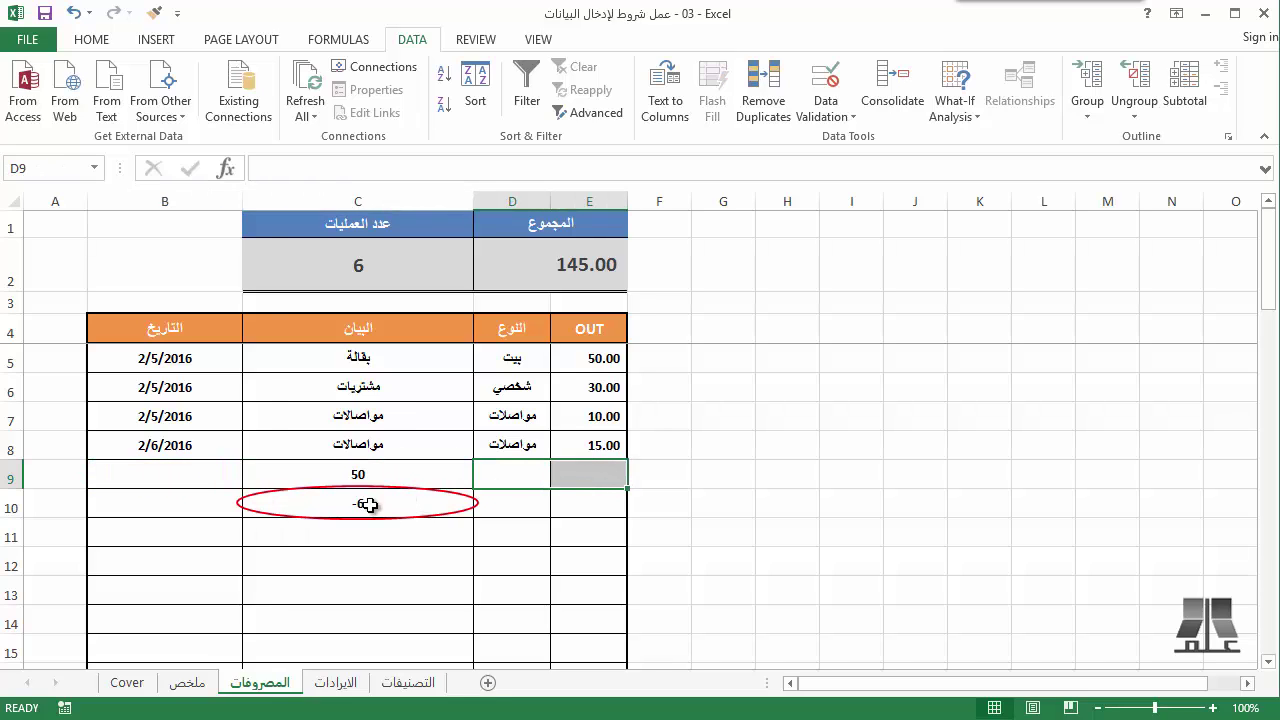
pyautogui.click(823, 117)
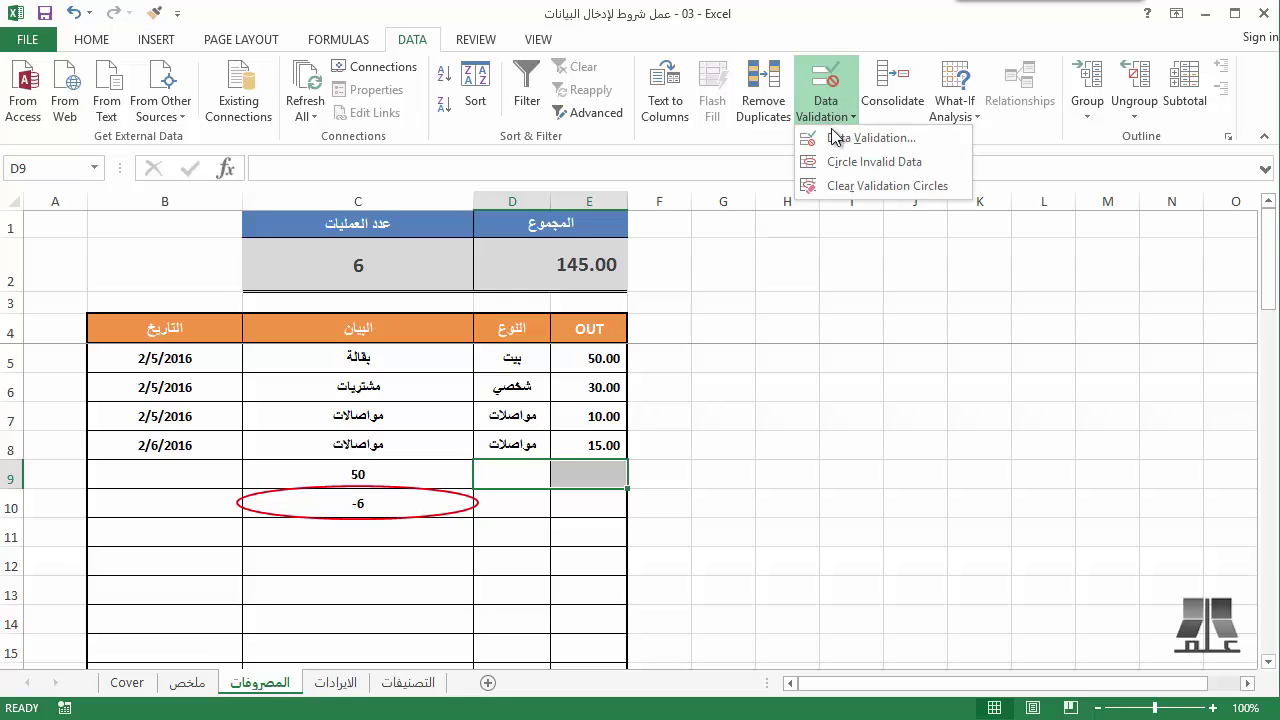
pyautogui.click(834, 186)
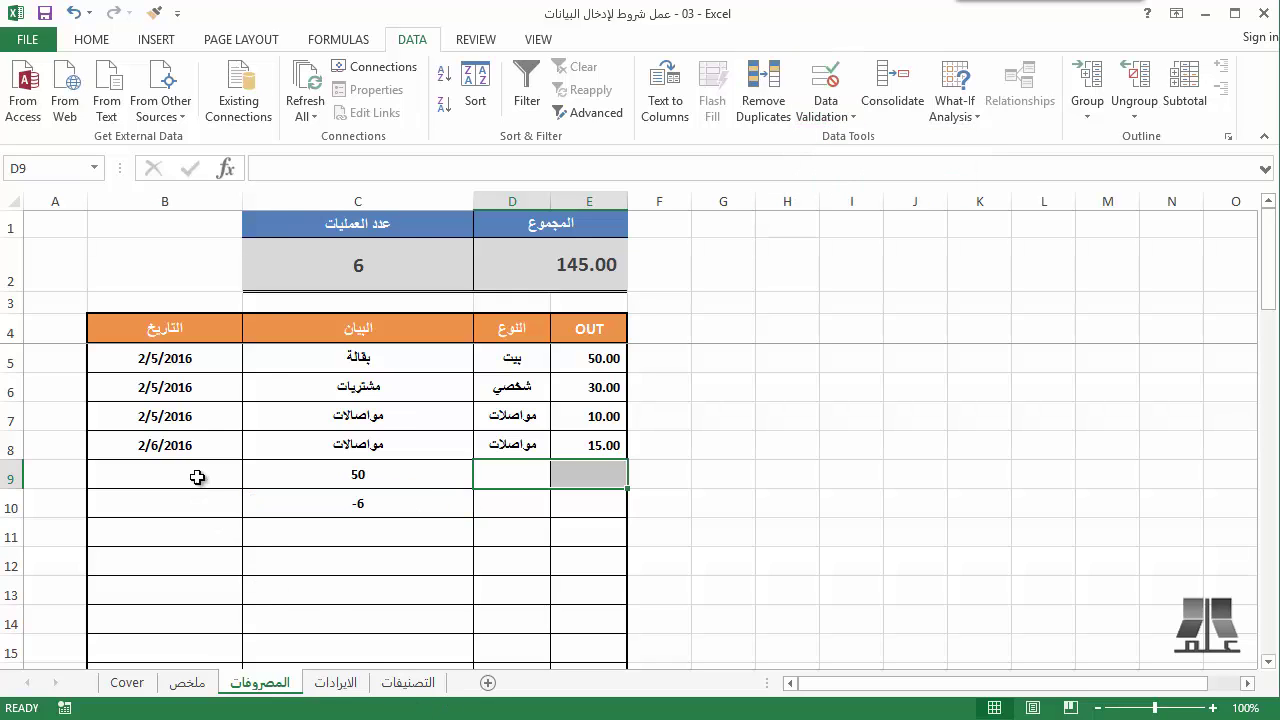
pyautogui.moveTo(197, 478); pyautogui.dragTo(457, 507)
# - Delete the 50 and -6 entries and the filled-down trial rows B9:E12
pyautogui.press('Delete')
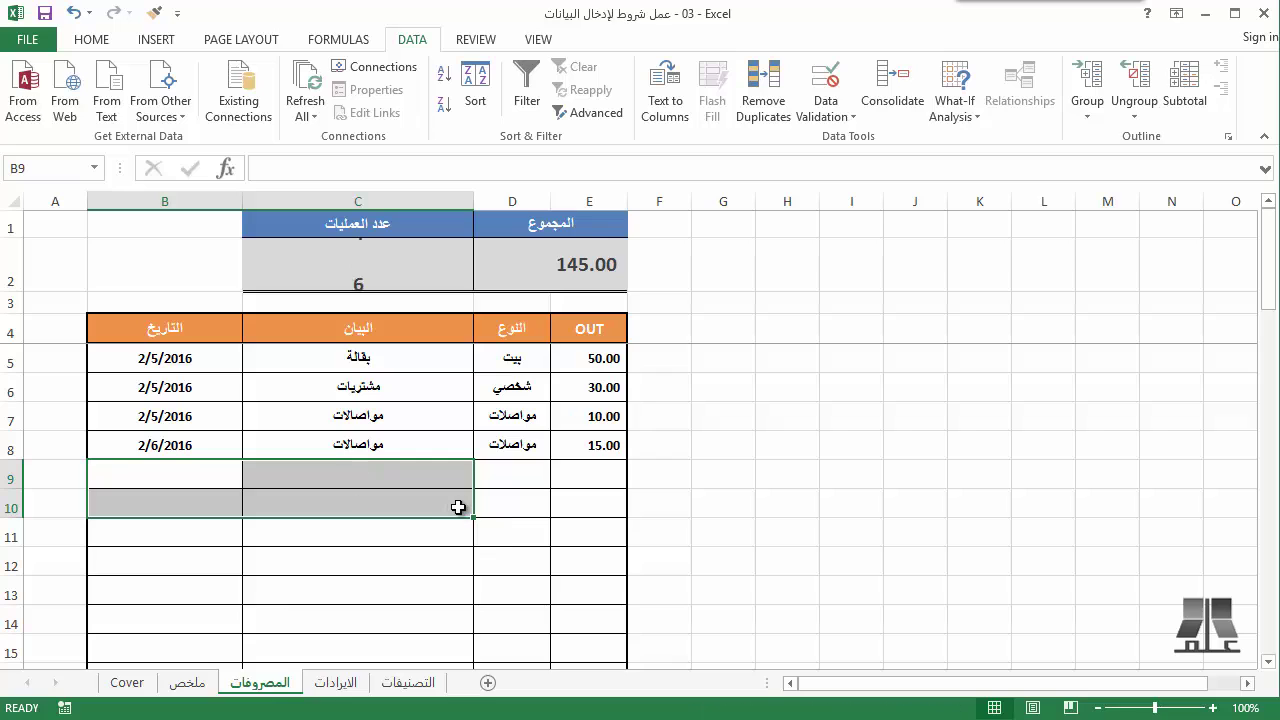
pyautogui.moveTo(214, 443)
pyautogui.mouseDown()
pyautogui.moveTo(600, 445)
pyautogui.moveTo(610, 584)
pyautogui.mouseUp()
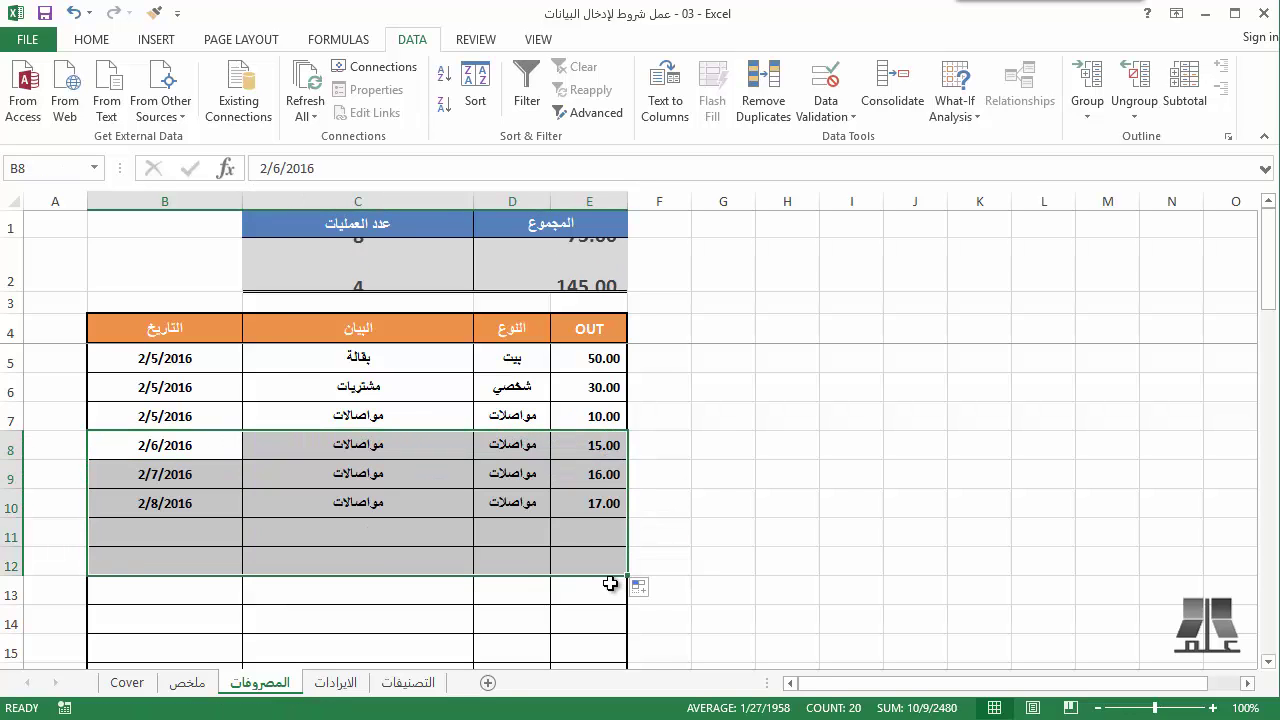
pyautogui.moveTo(234, 480); pyautogui.dragTo(563, 560)
pyautogui.press('Delete')
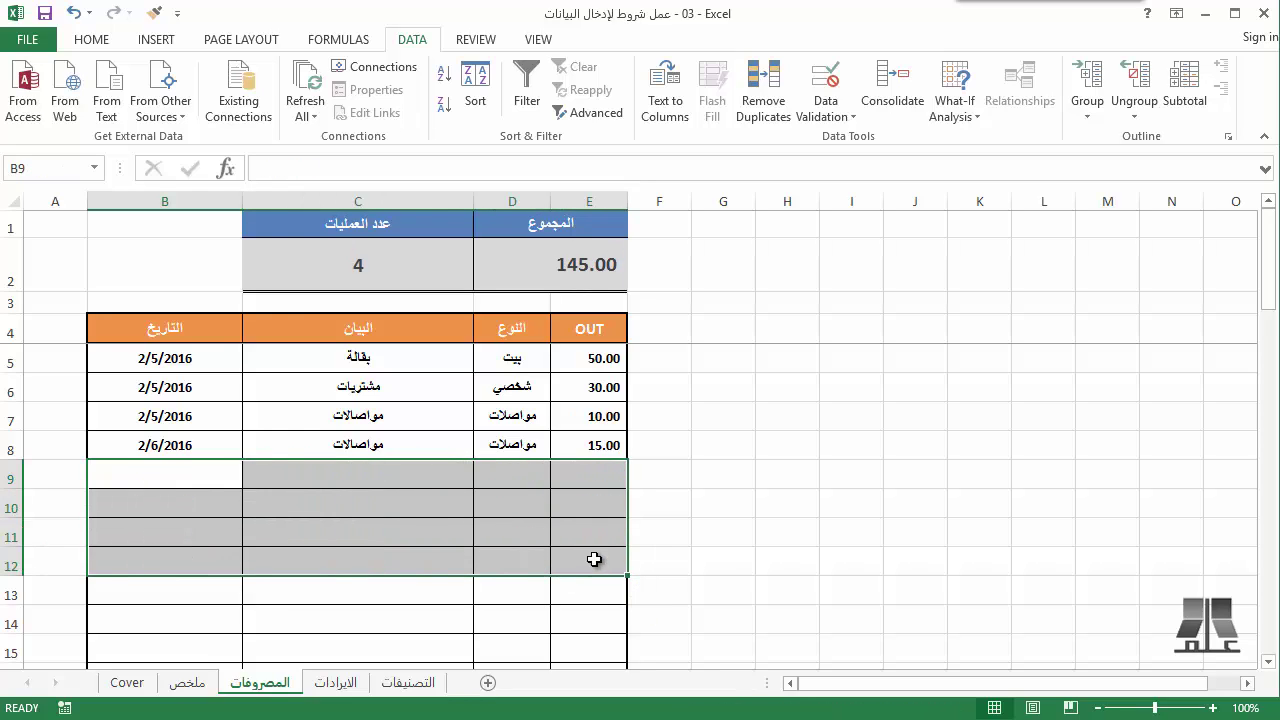
# - Re-enable the error alert on C10's text-length rule and review E10's whole-number rule
pyautogui.click(466, 504)
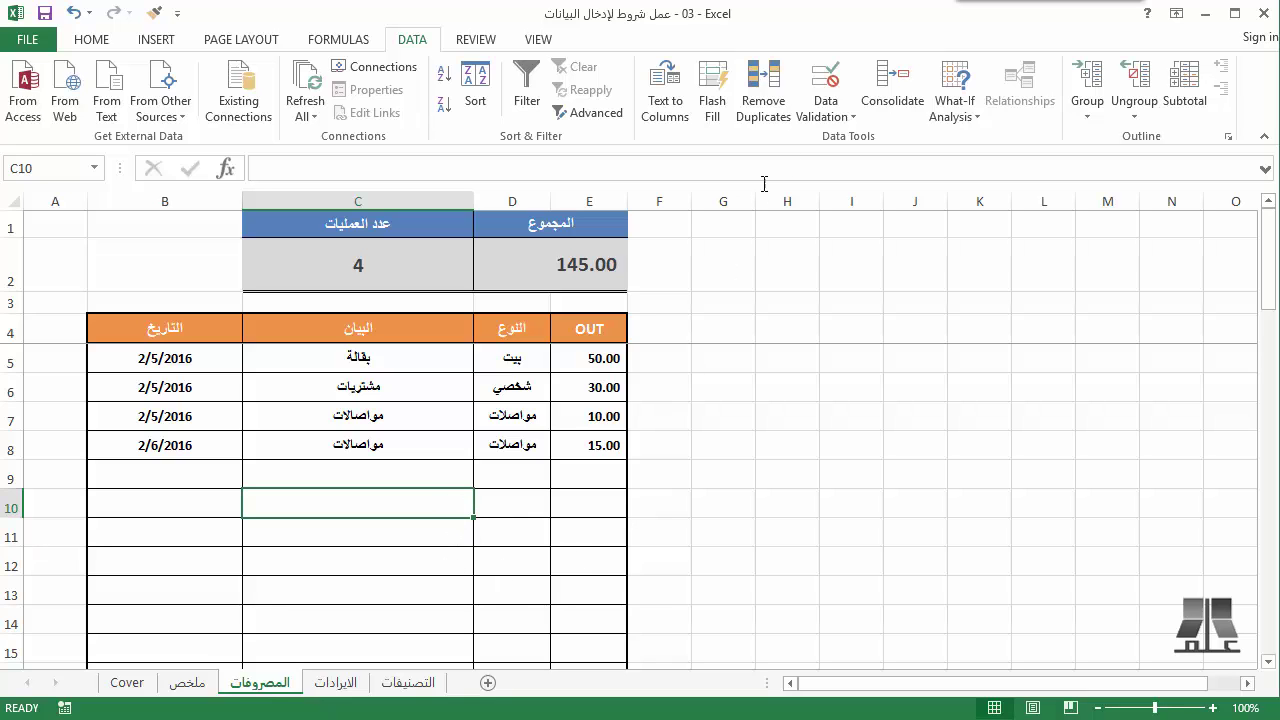
pyautogui.click(824, 90)
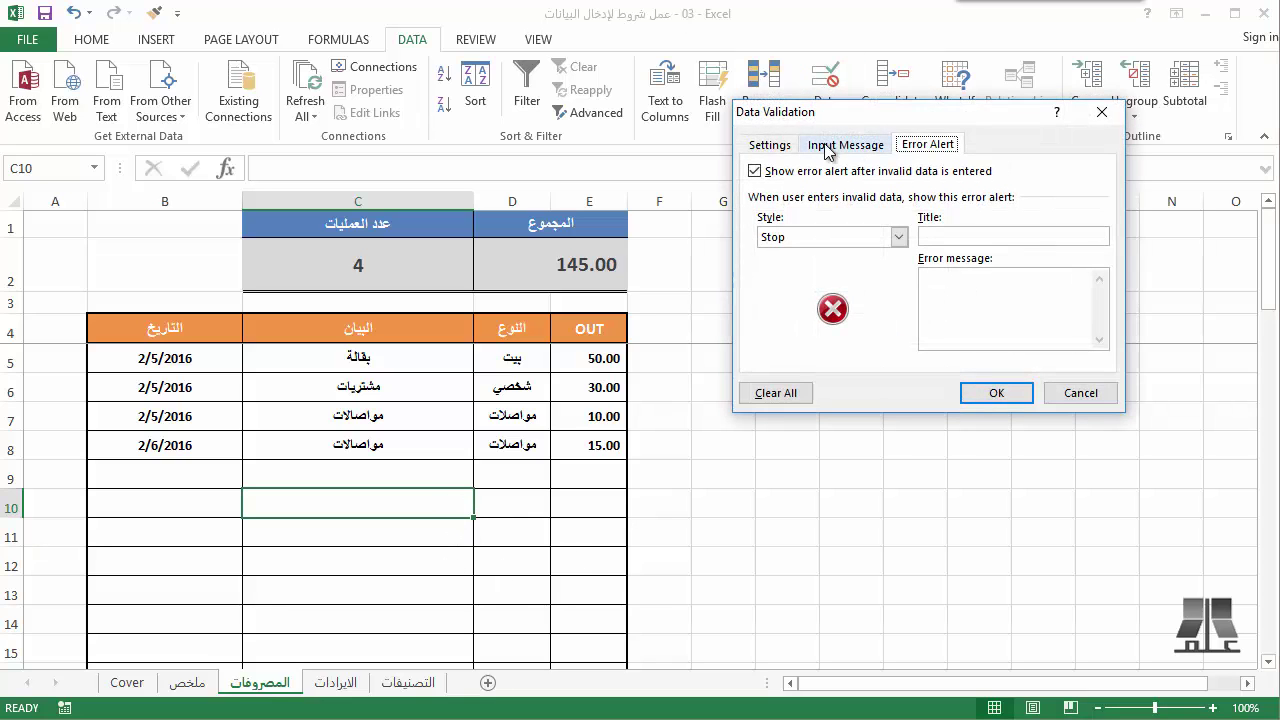
pyautogui.click(789, 150)
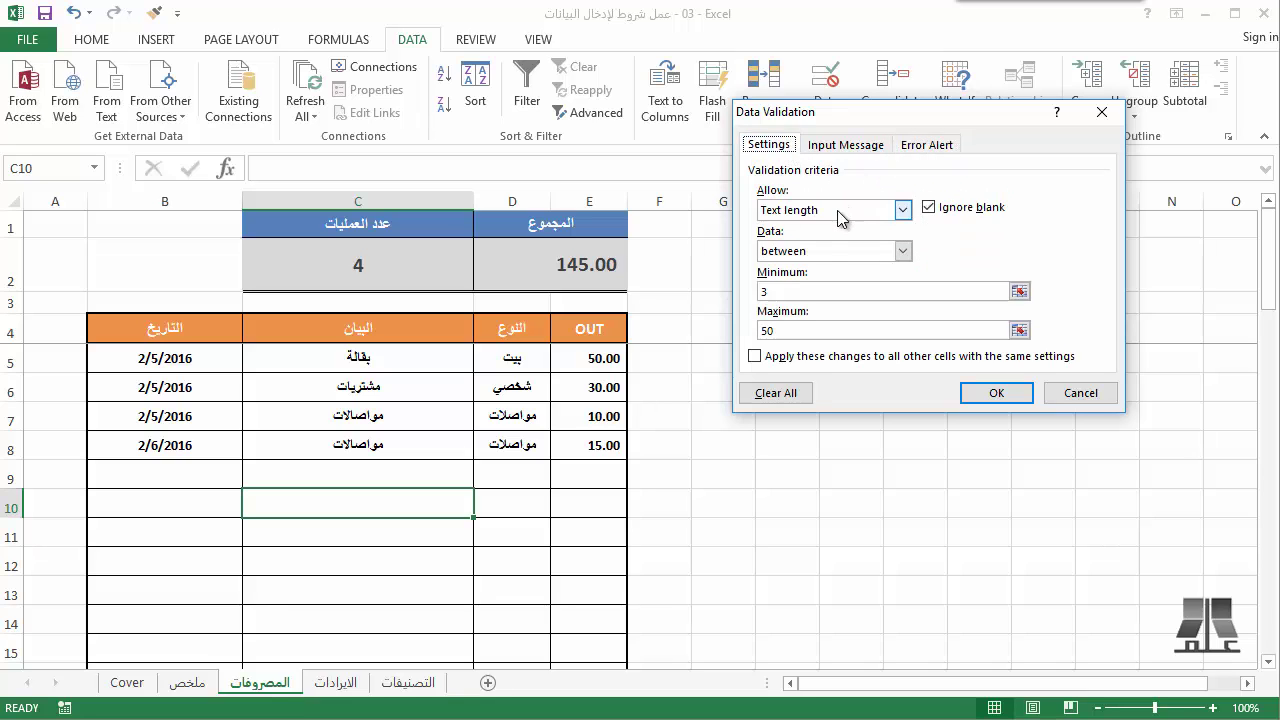
pyautogui.click(997, 393)
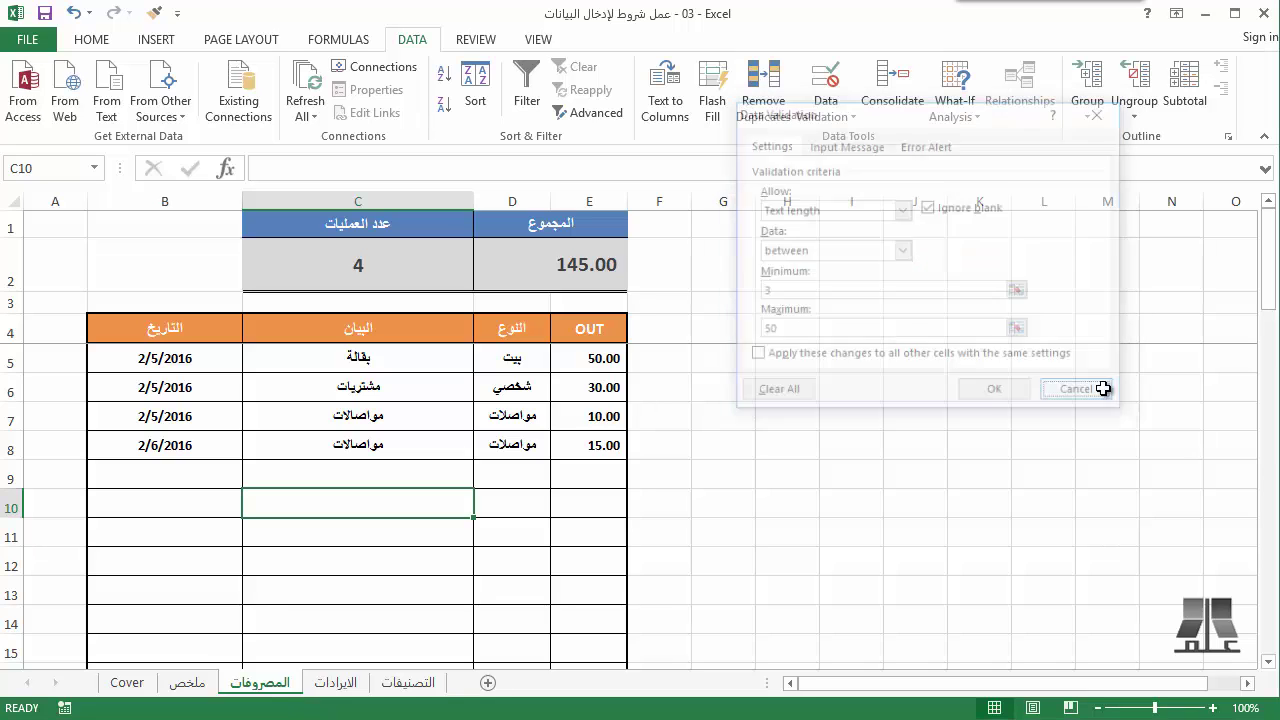
pyautogui.click(588, 503)
pyautogui.click(825, 82)
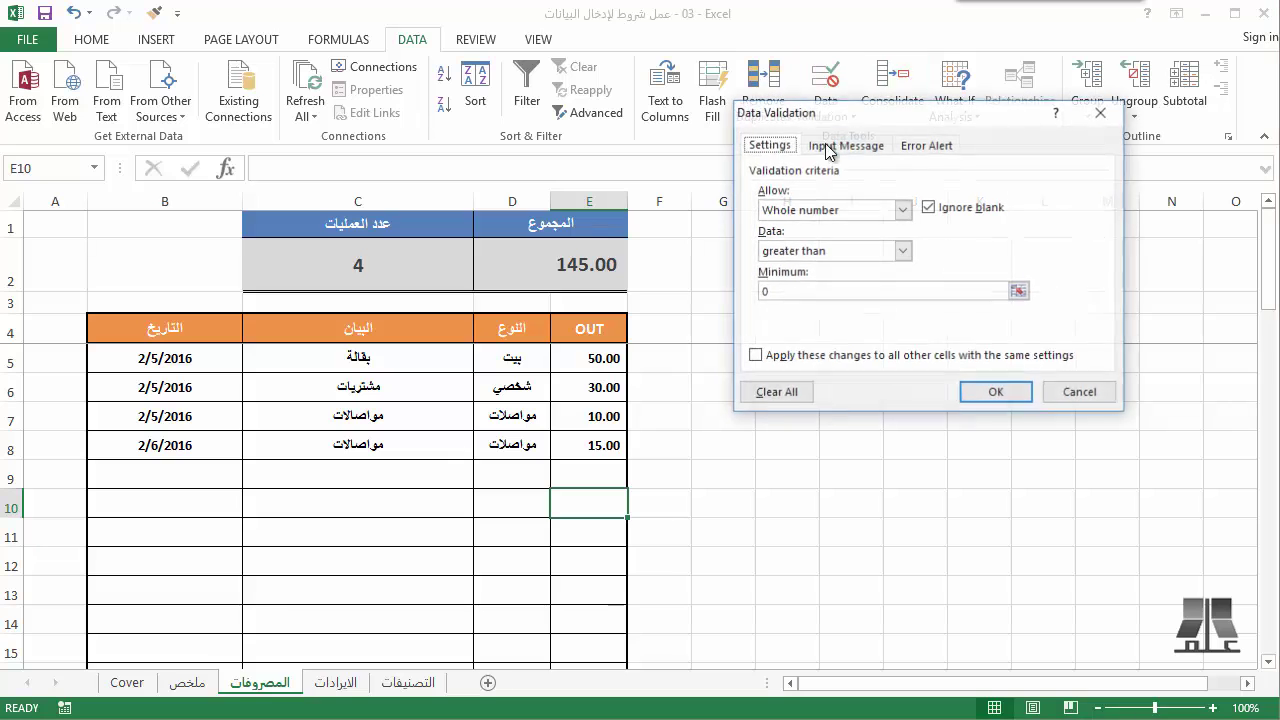
pyautogui.click(1080, 392)
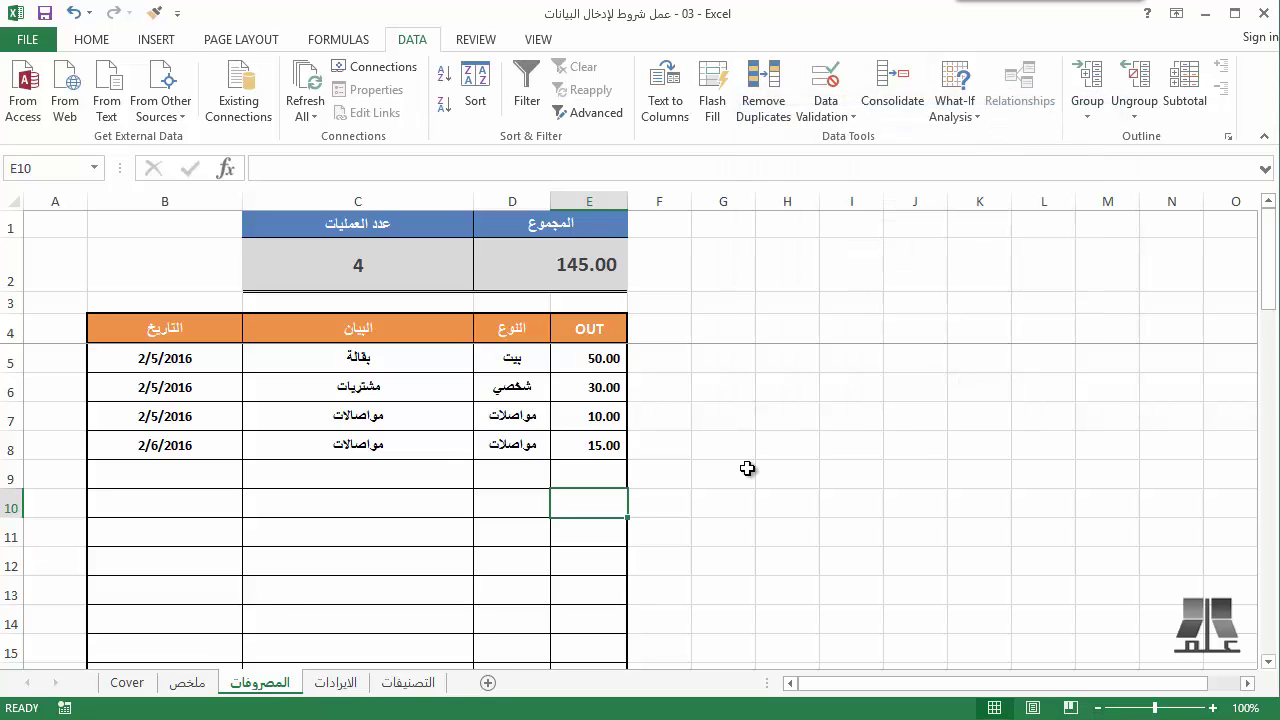